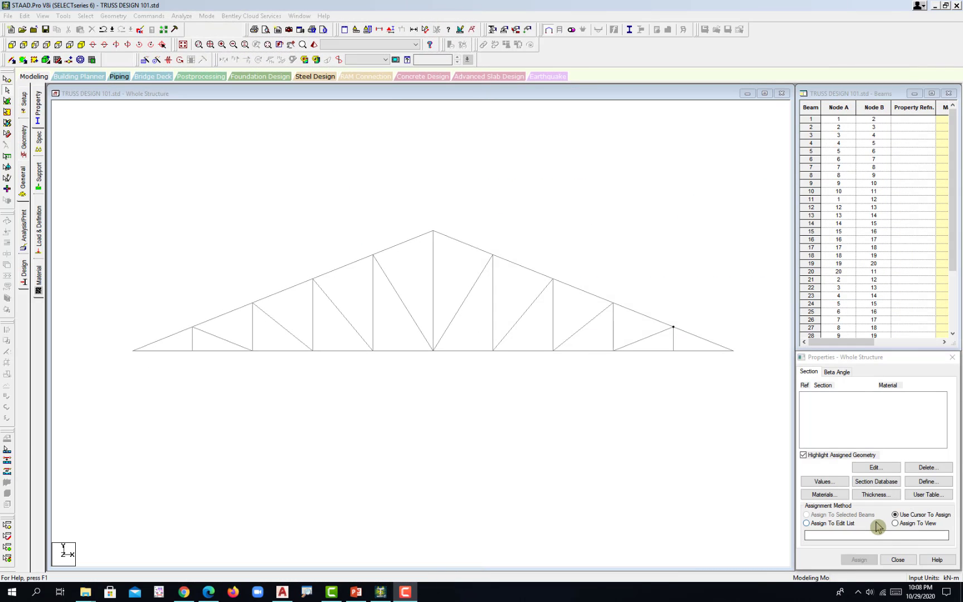
mouse_move(373, 480)
middle_down()
mouse_move(354, 431)
mouse_move(365, 411)
middle_up()
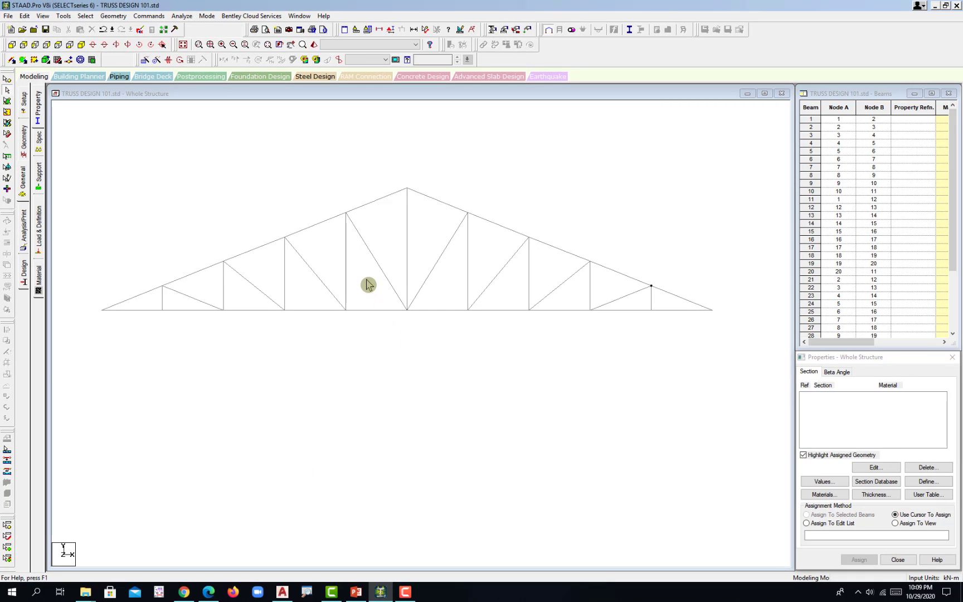
middle_drag(368, 285, 381, 310)
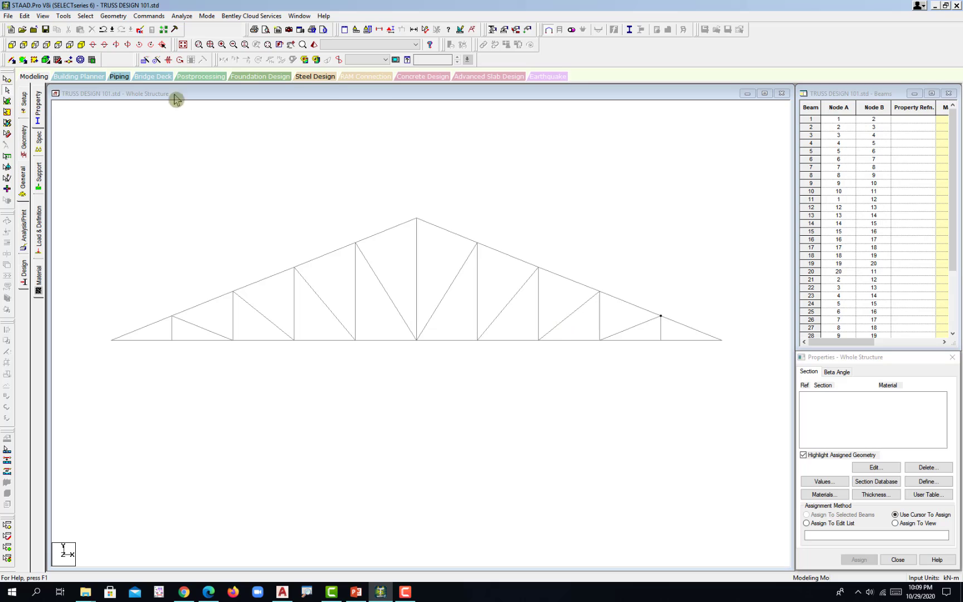
click(114, 17)
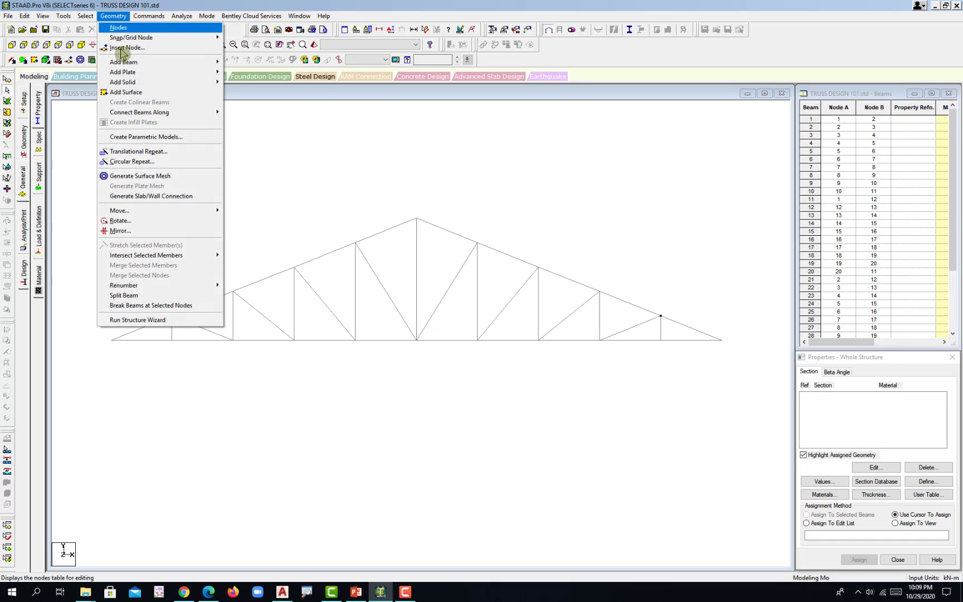
click(344, 388)
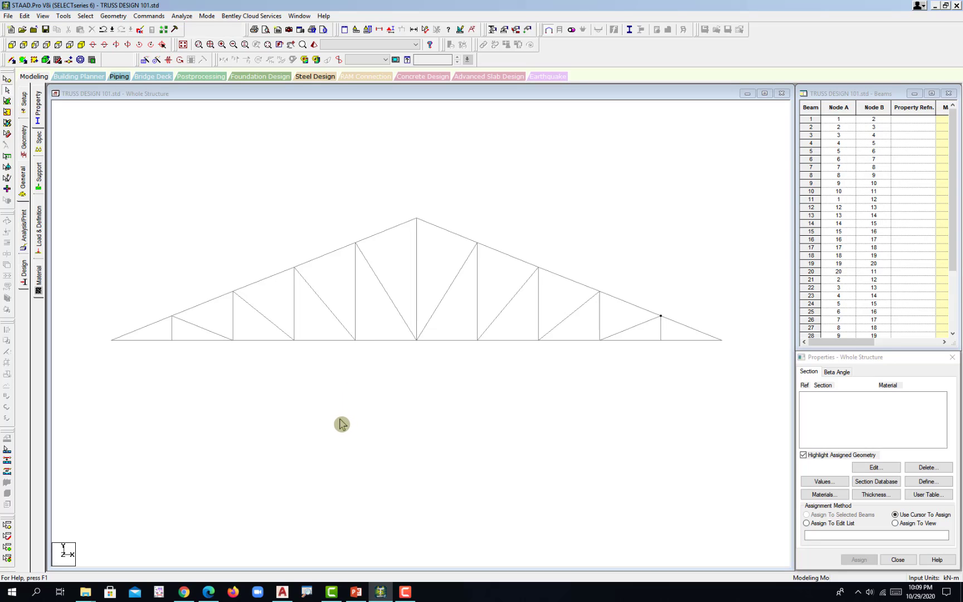
mouse_move(329, 424)
middle_down()
mouse_move(359, 449)
mouse_move(504, 453)
middle_up()
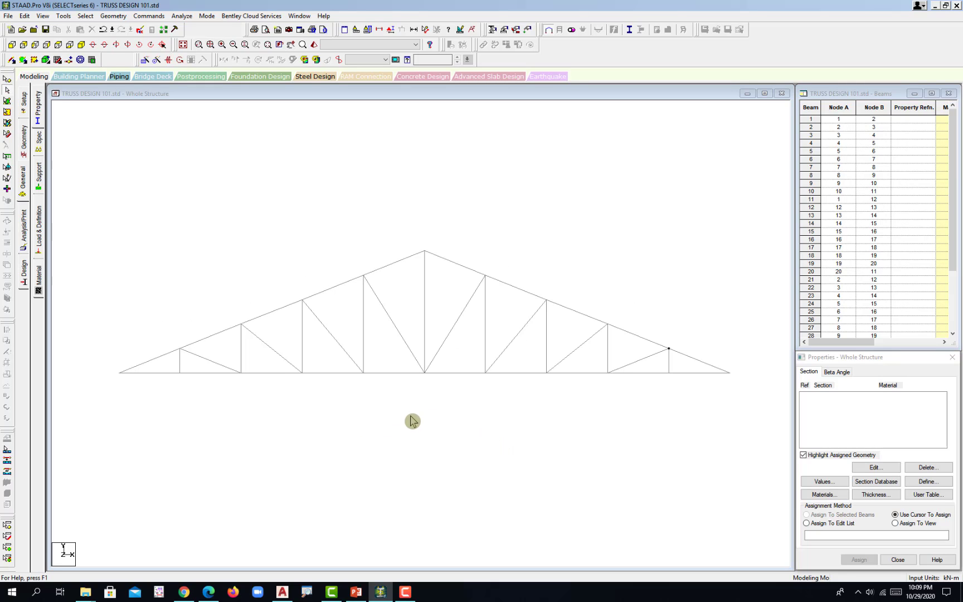
middle_drag(457, 385, 449, 366)
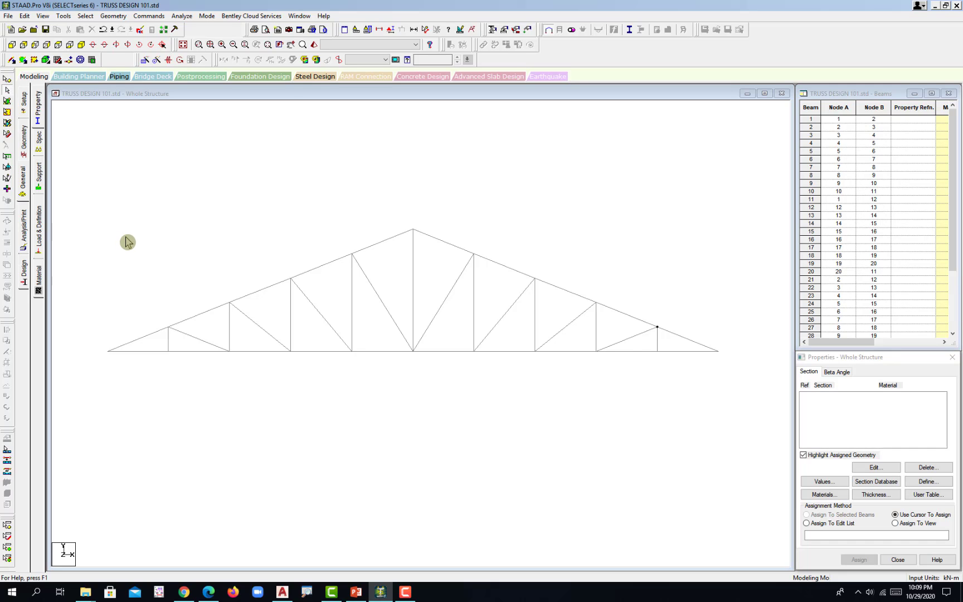
click(26, 189)
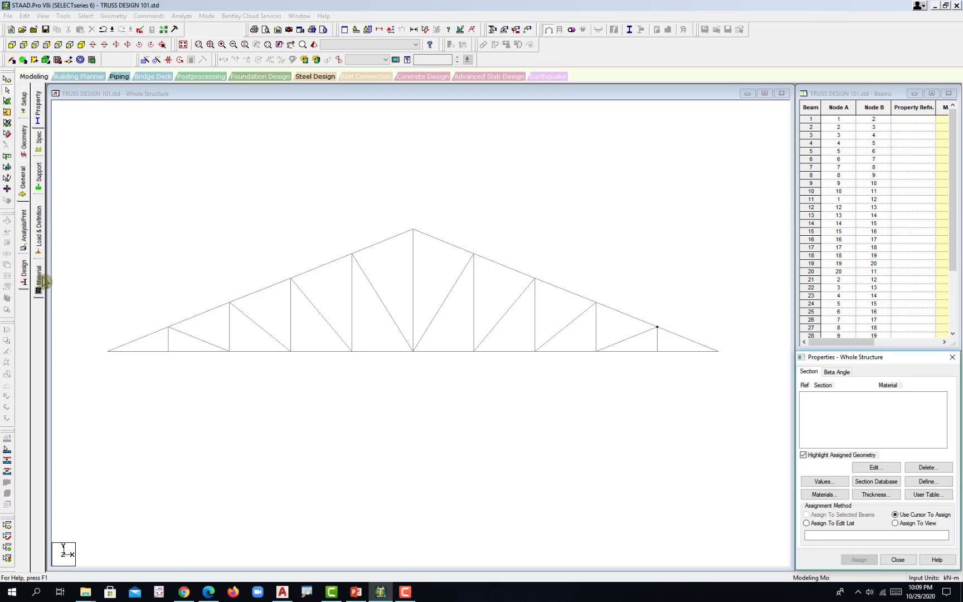
click(186, 294)
mouse_move(383, 345)
middle_down()
mouse_move(383, 331)
mouse_move(489, 348)
middle_up()
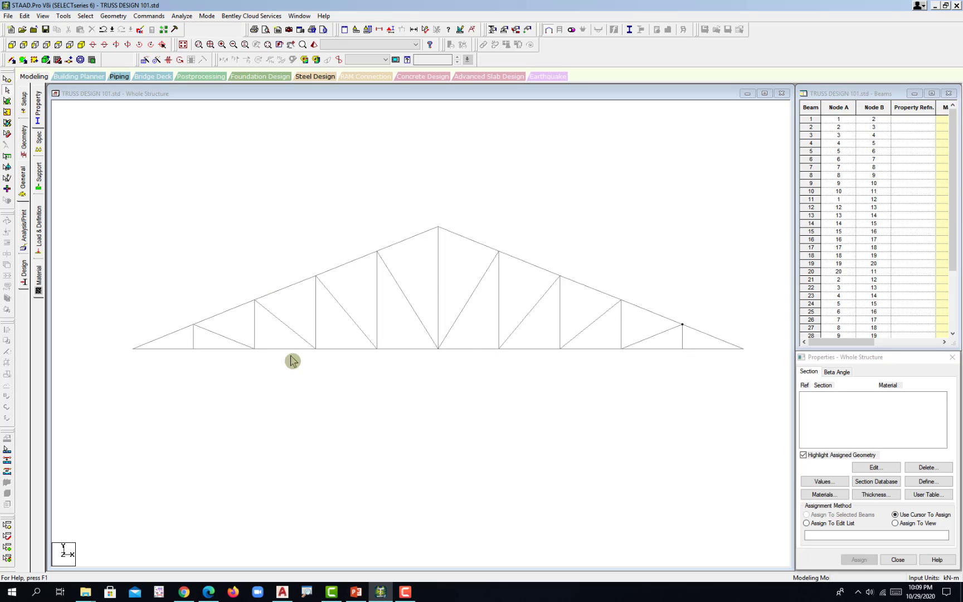
middle_drag(451, 407, 439, 403)
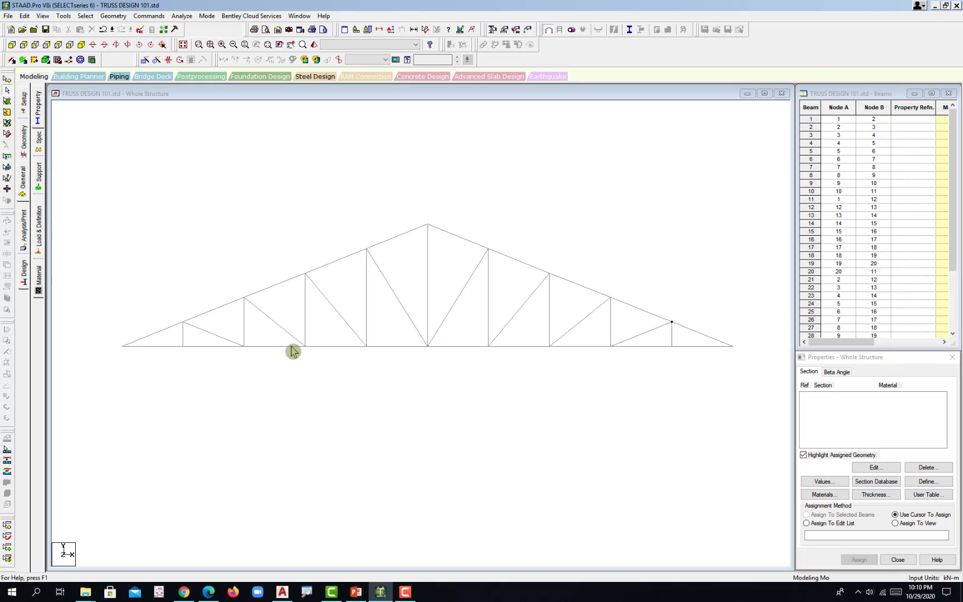
click(327, 347)
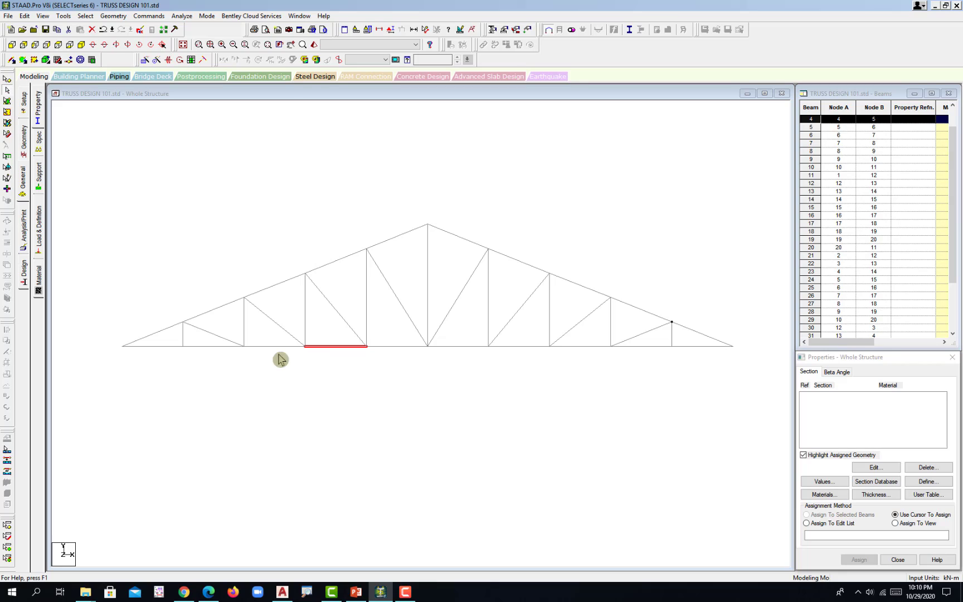
click(326, 379)
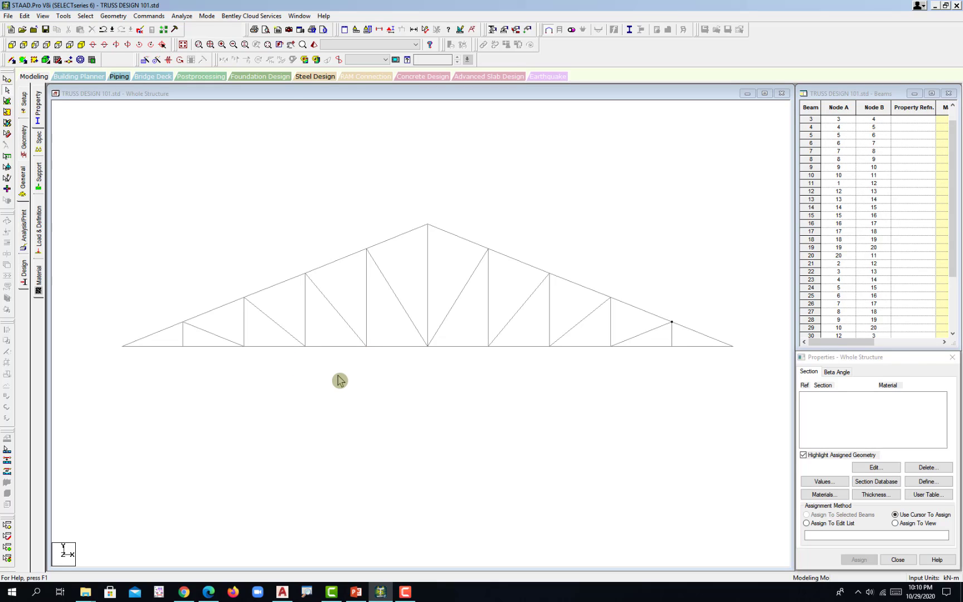
Display the start and end markers on all truss members and examine their incidence directions.
key(shift+o)
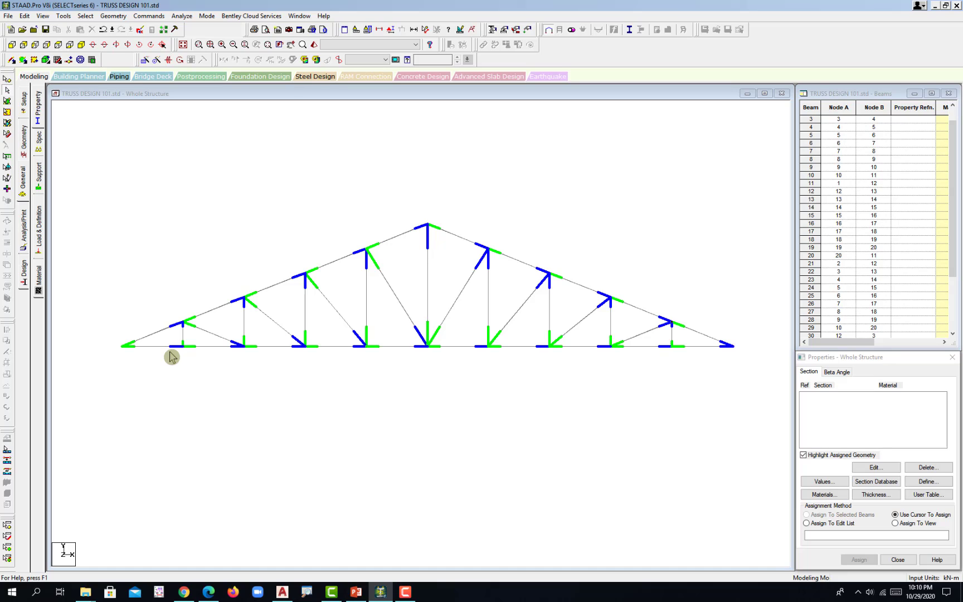
middle_drag(252, 395, 267, 404)
mouse_move(328, 406)
middle_down()
mouse_move(471, 409)
mouse_move(406, 415)
mouse_move(415, 425)
mouse_move(342, 400)
middle_up()
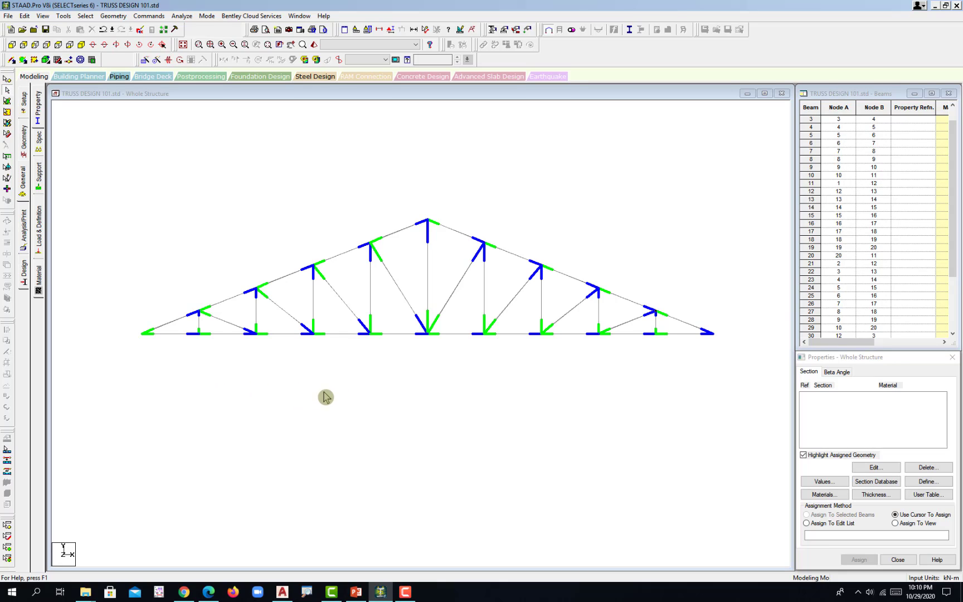
middle_drag(290, 384, 300, 408)
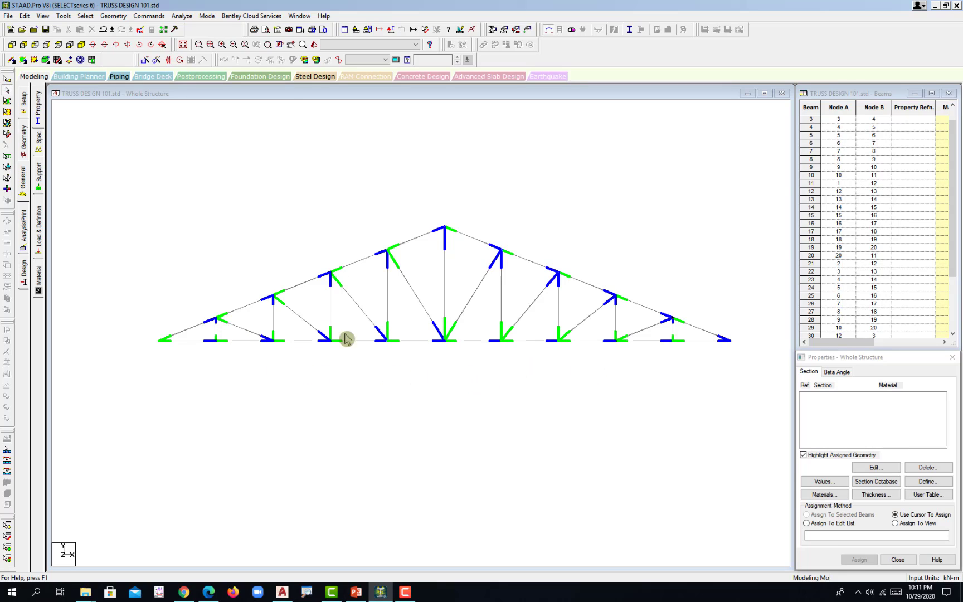
Redefine the incidence of all truss members so the start node is closer to the origin than the end node.
drag(124, 162, 408, 266)
click(407, 266)
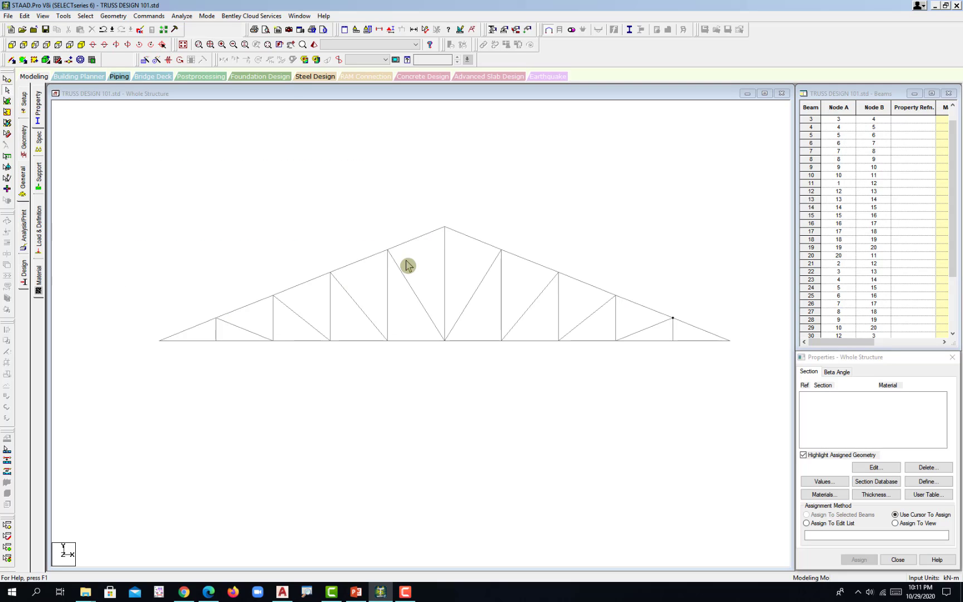
drag(114, 146, 751, 441)
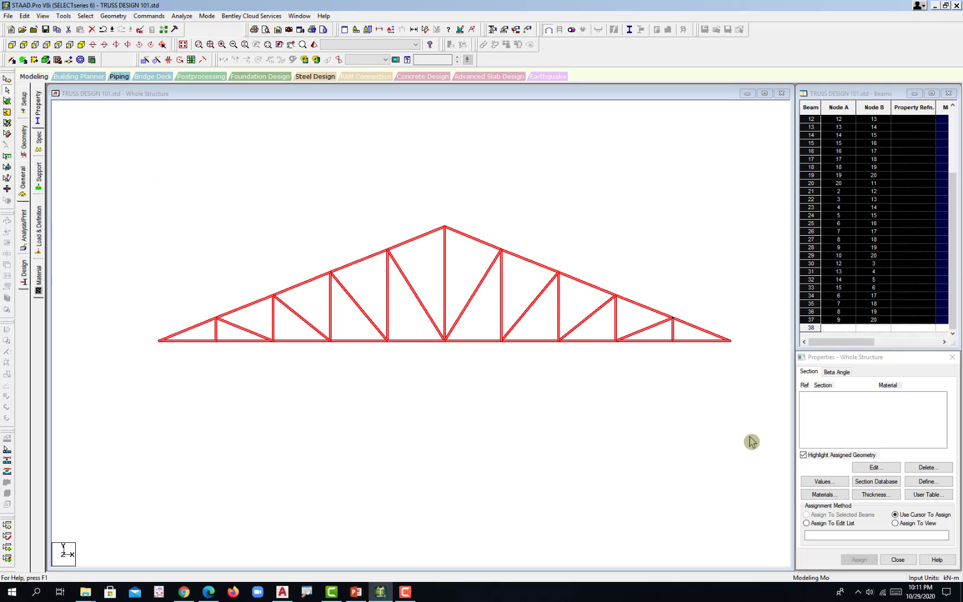
click(87, 16)
mouse_move(67, 21)
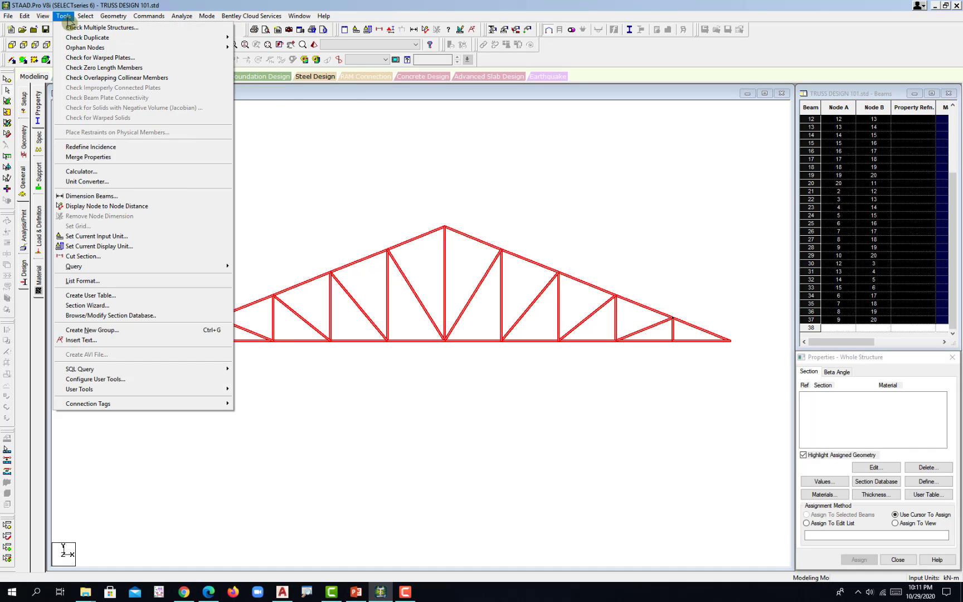
click(122, 148)
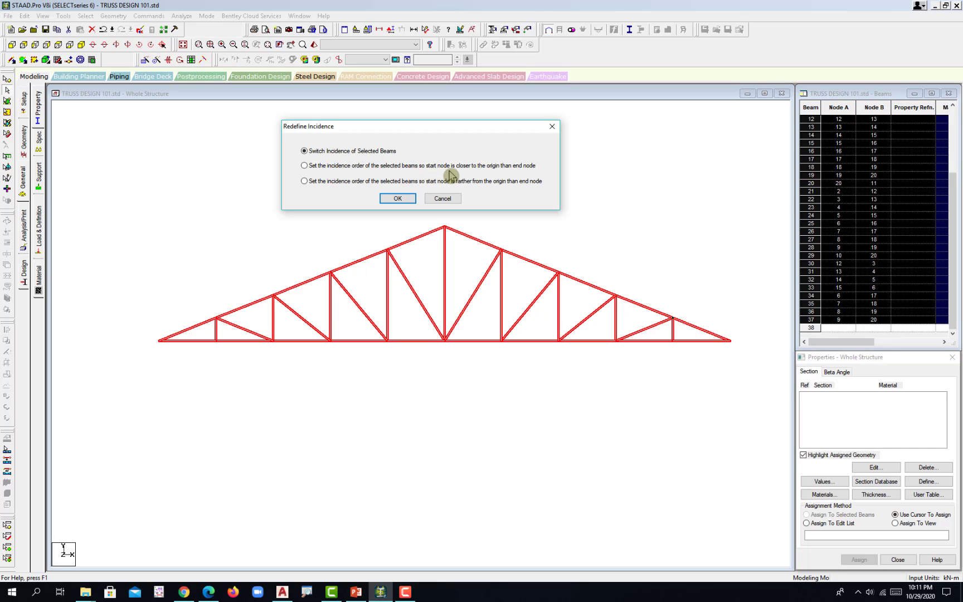
click(496, 171)
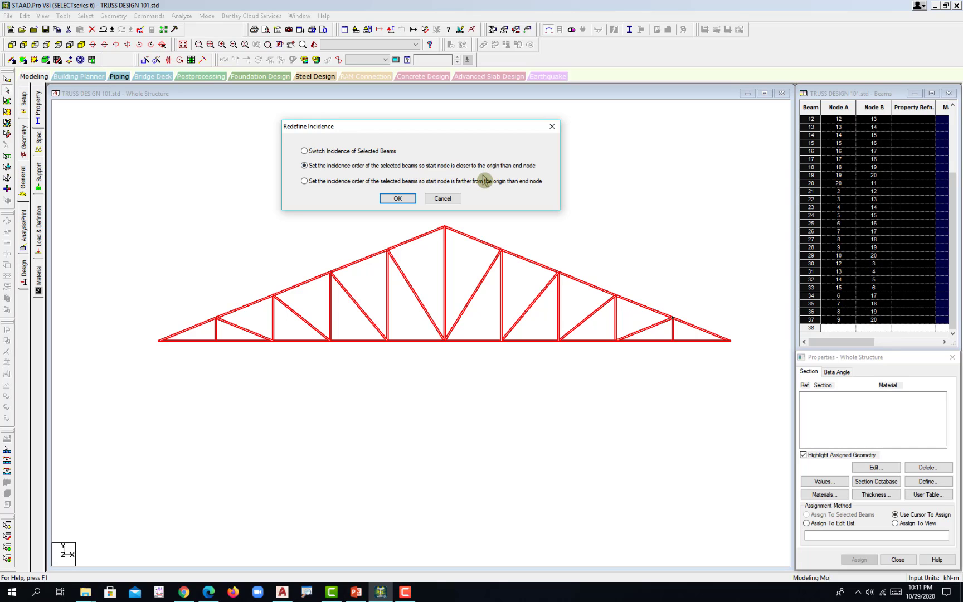
click(398, 199)
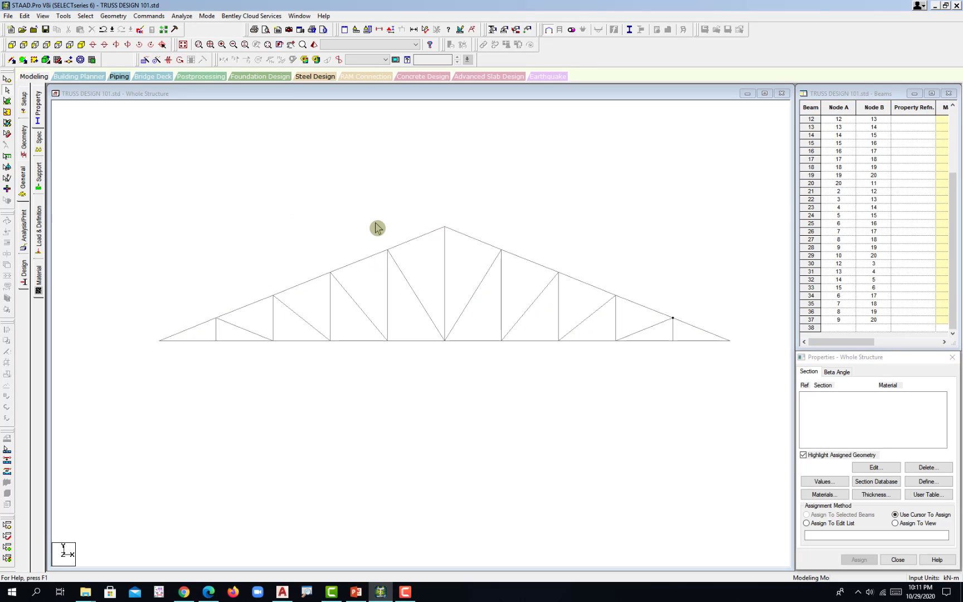
Recheck the member directions with the start and end markers, and hide the markers again.
key(shift+o)
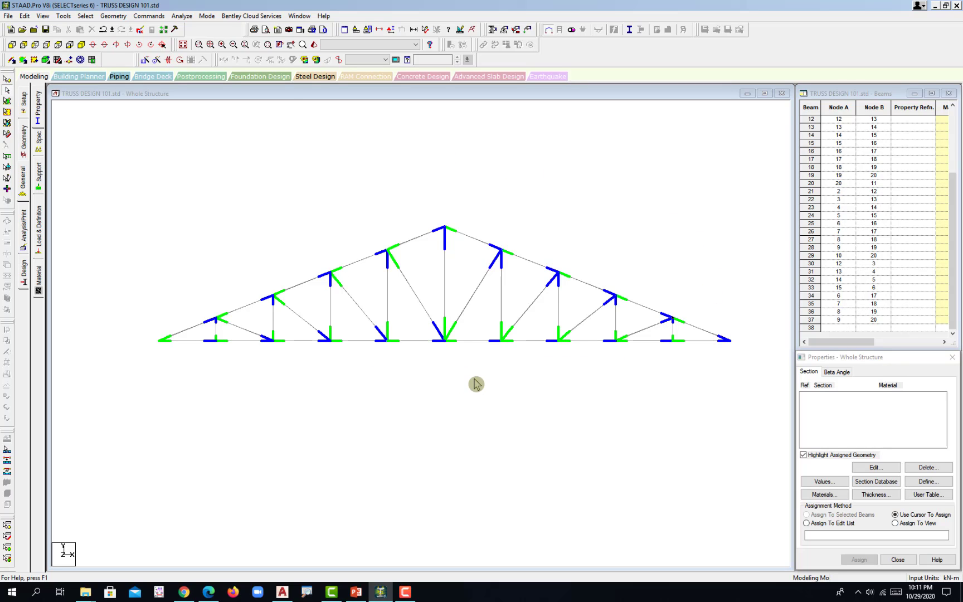
key(shift+o)
middle_drag(490, 378, 395, 322)
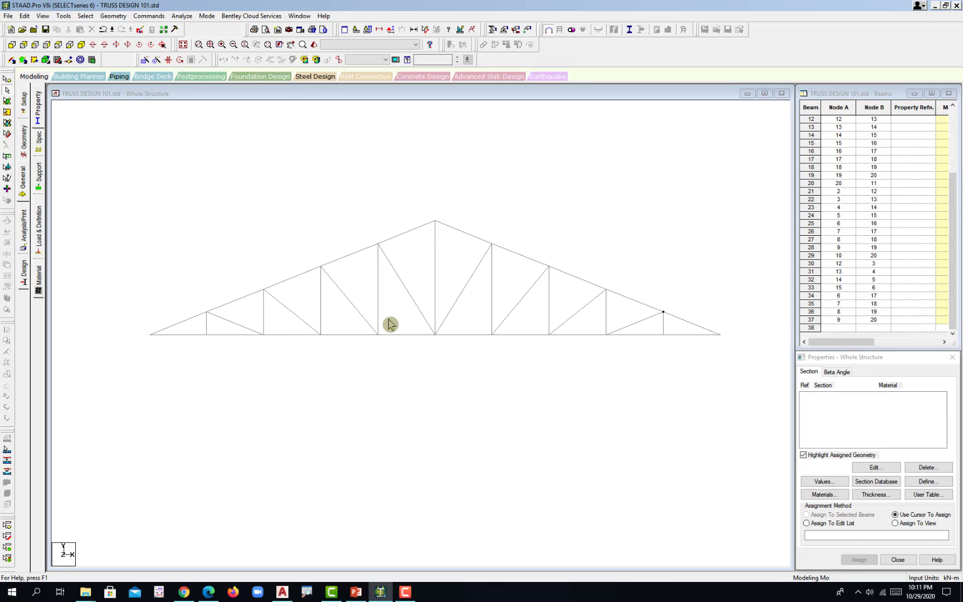
key(shift+o)
key(shift+o)
middle_drag(368, 366, 335, 133)
key(alt+t)
key(Escape)
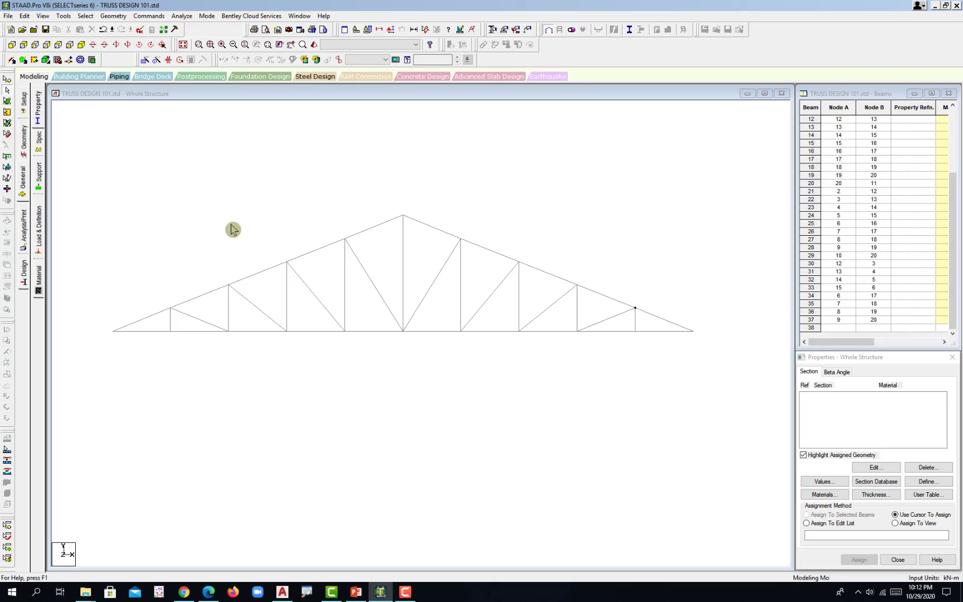
middle_drag(286, 254, 307, 244)
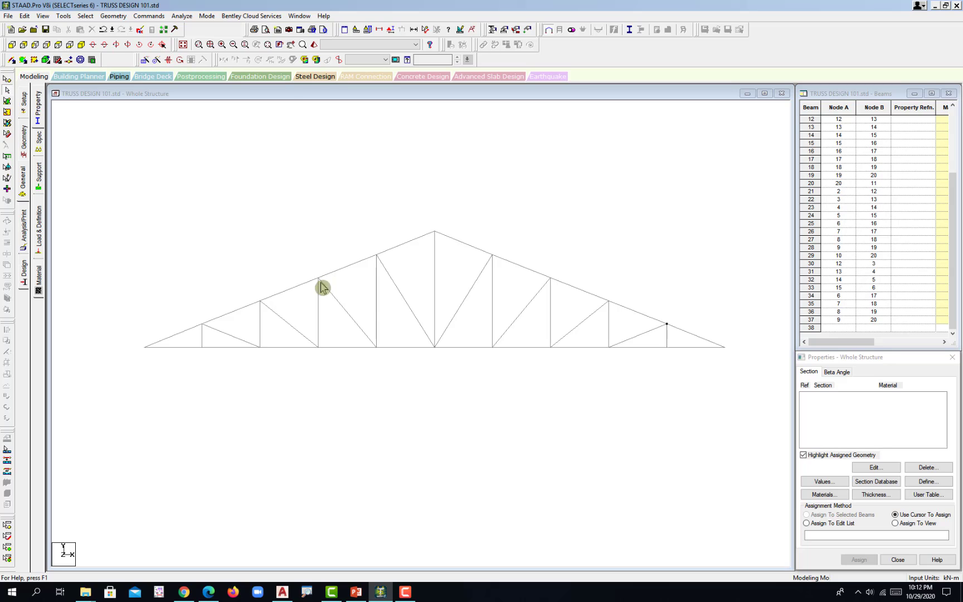
Create a new group named TC-1 with Beam as its type.
click(63, 16)
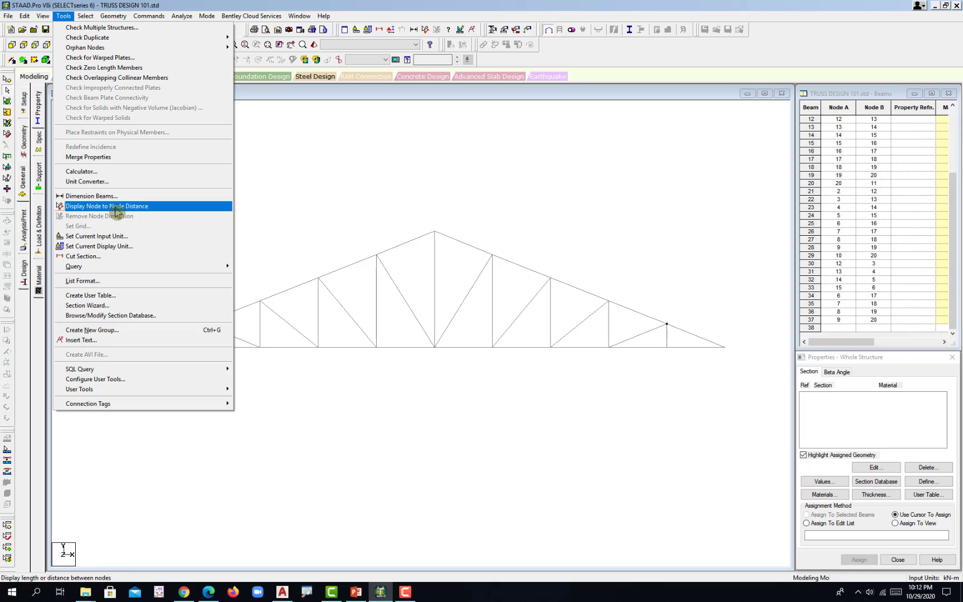
click(119, 334)
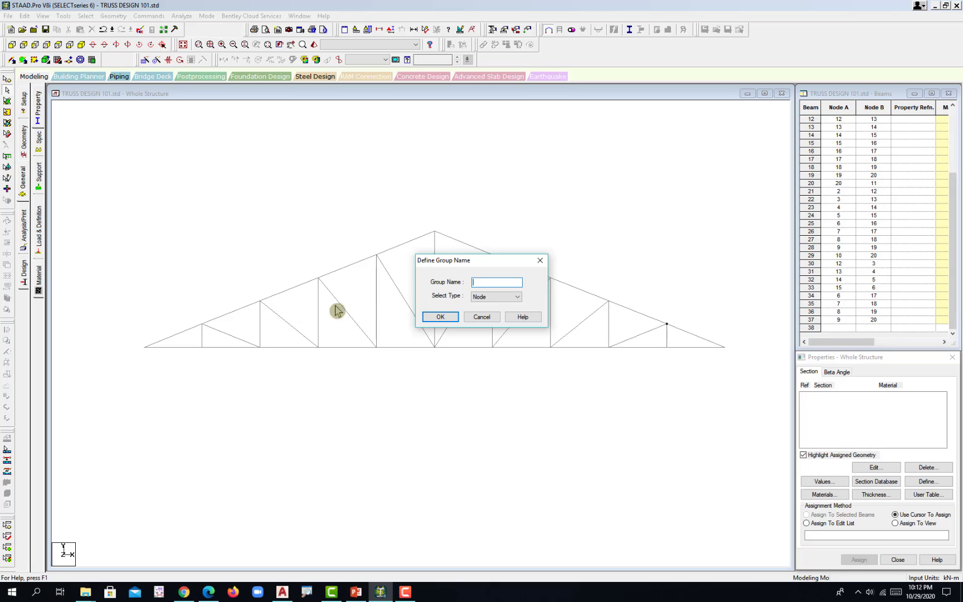
drag(462, 261, 306, 125)
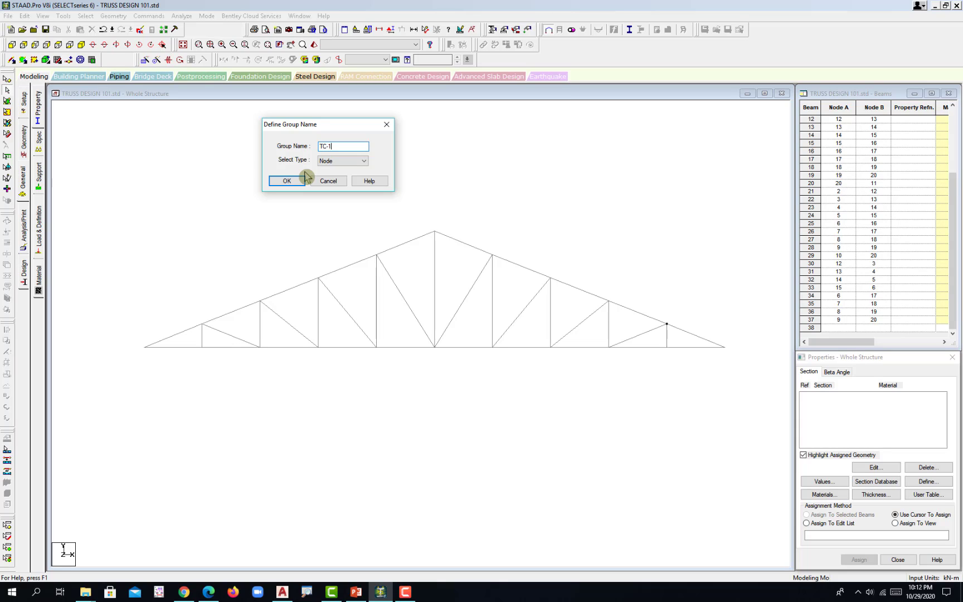
click(338, 164)
click(349, 177)
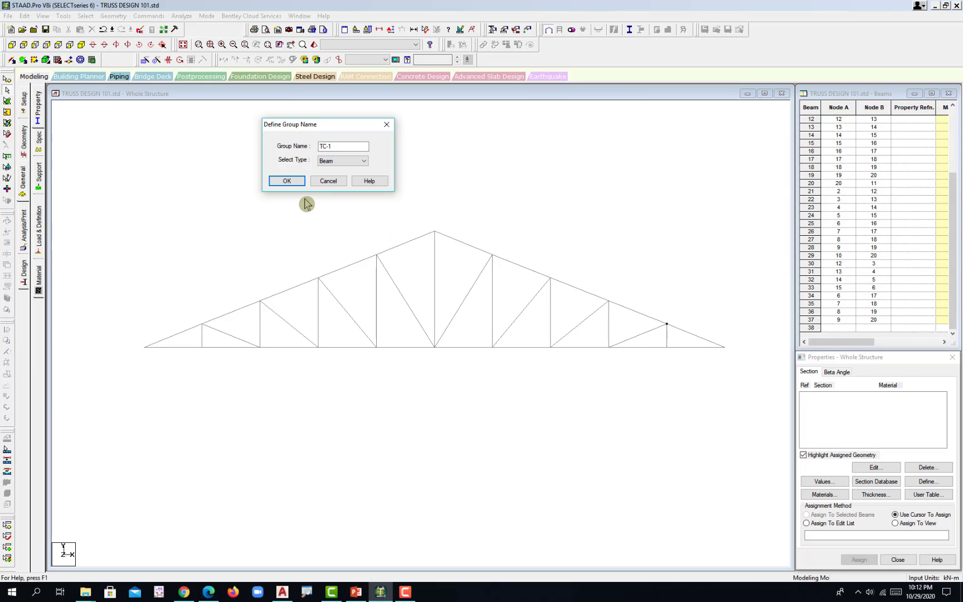
click(288, 182)
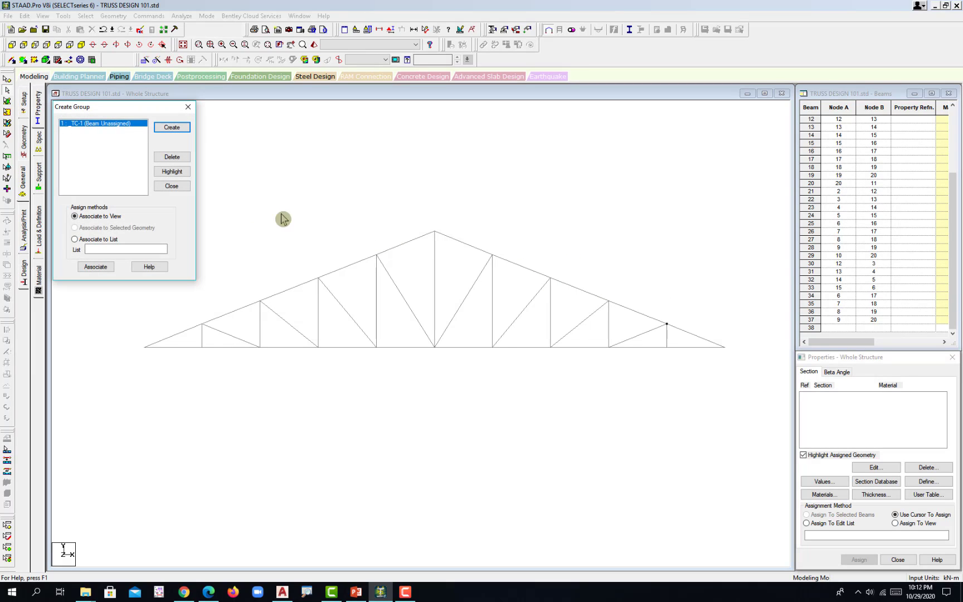
Associate the five members of the truss's left top chord, beams 11 to 15, with group TC-1.
click(194, 333)
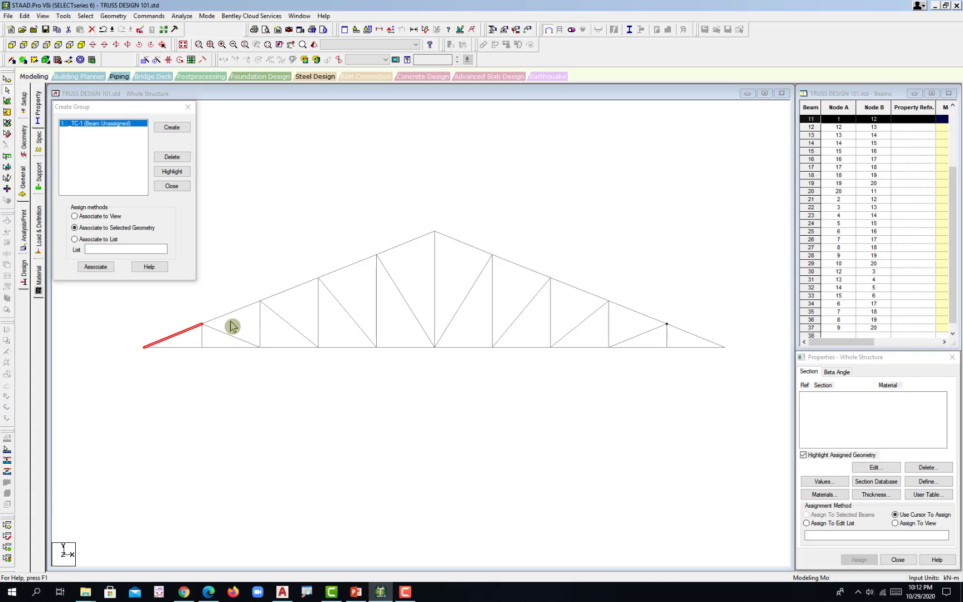
ctrl+click(304, 289)
ctrl+click(346, 267)
ctrl+click(395, 247)
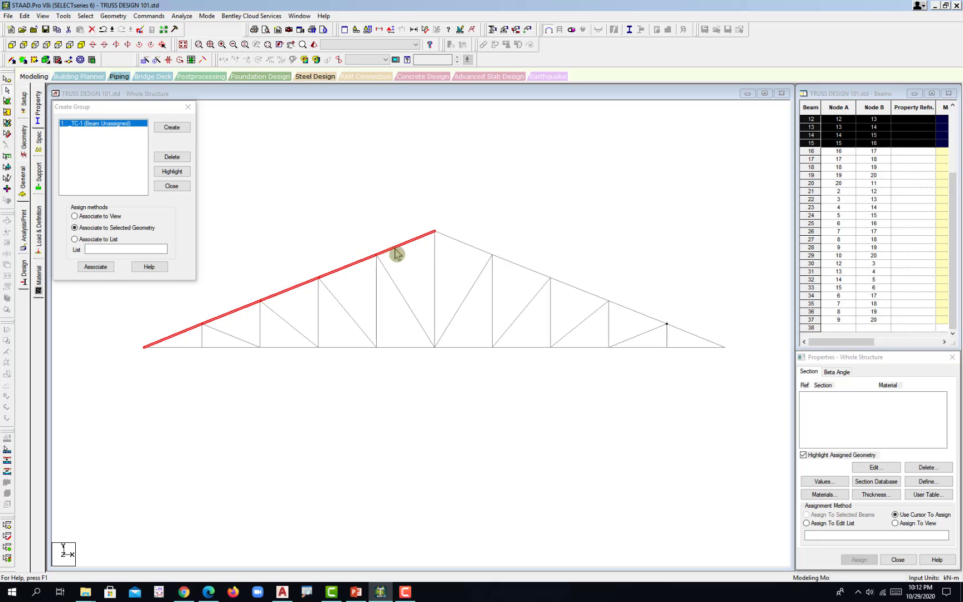
click(96, 268)
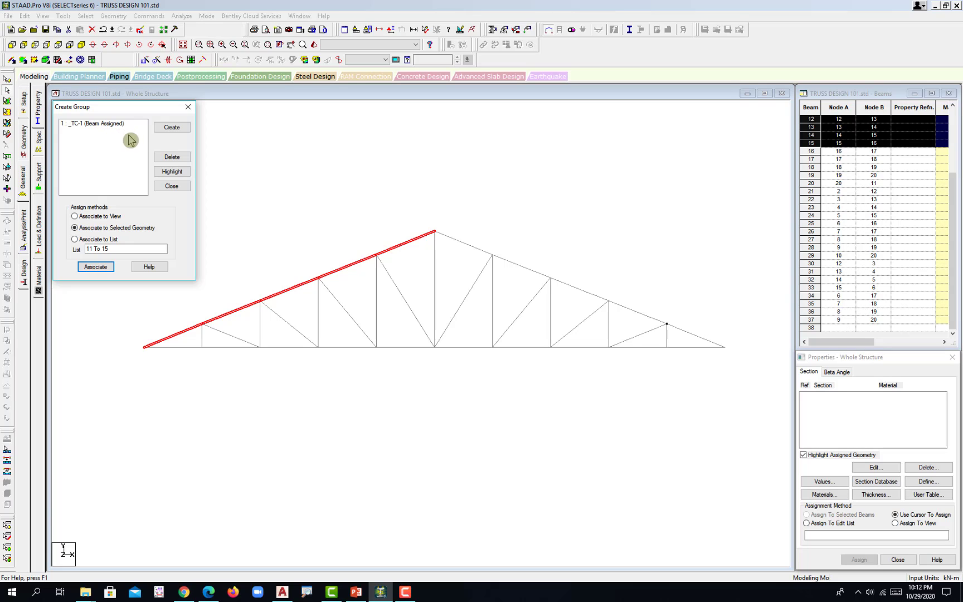
Create a second group named TC-2 with Beam as its type.
click(171, 127)
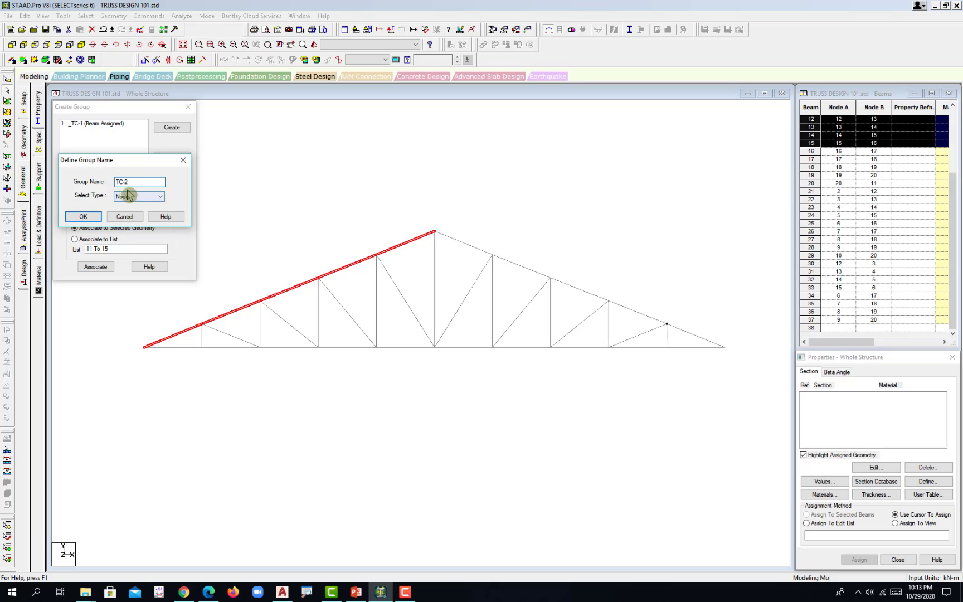
click(137, 199)
click(138, 212)
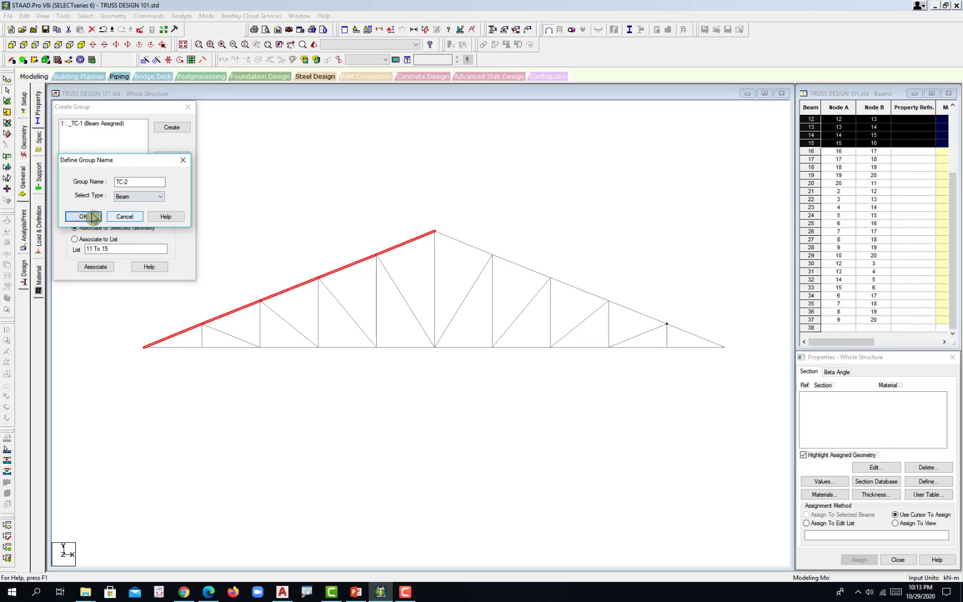
click(89, 218)
Associate the five members of the truss's right top chord, beams 16 to 20, with group TC-2.
click(482, 252)
ctrl+click(518, 272)
ctrl+click(519, 272)
ctrl+click(544, 275)
ctrl+click(593, 296)
ctrl+click(635, 316)
ctrl+click(691, 338)
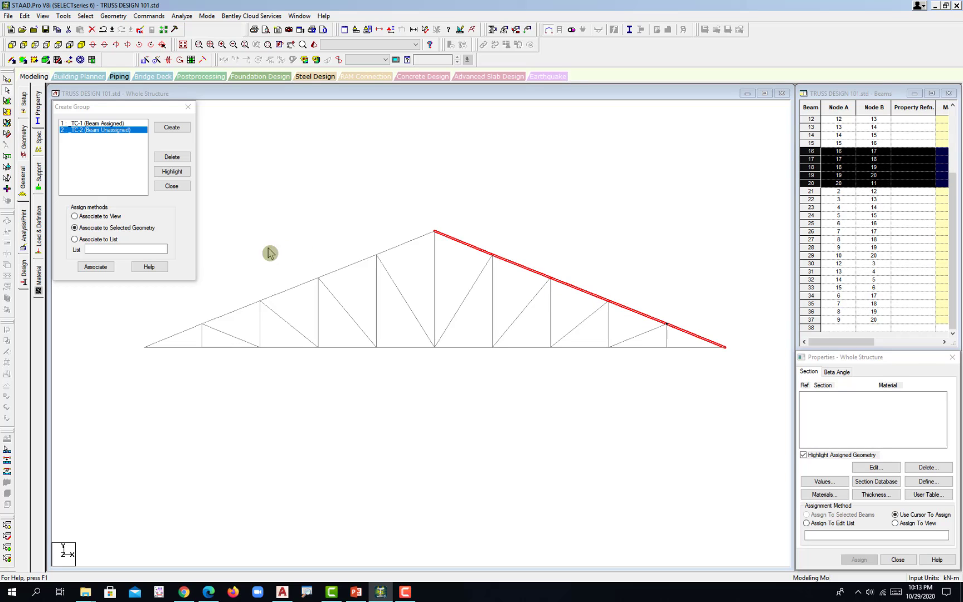
click(107, 268)
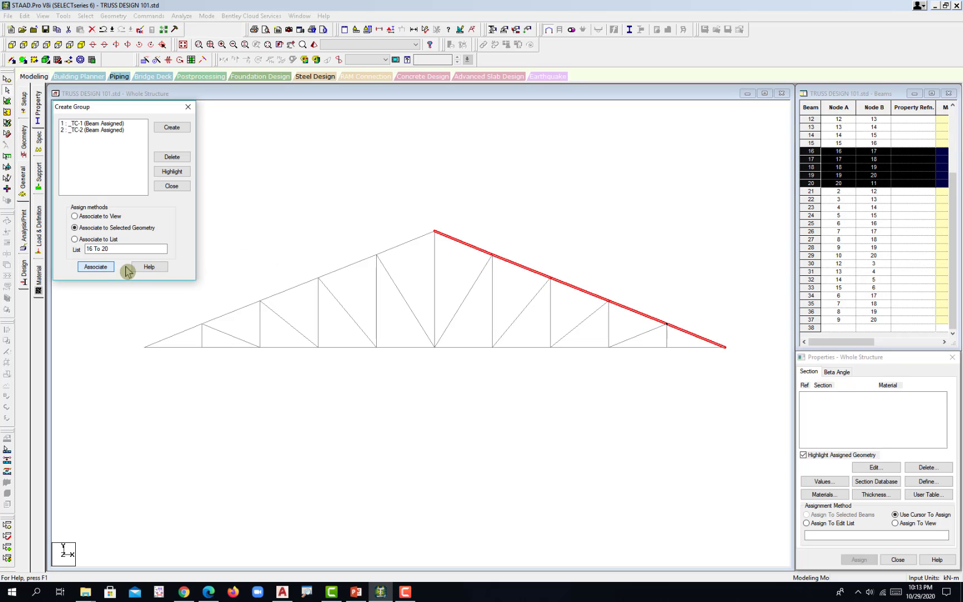
Create a third group named BC with Beam as its type.
click(176, 127)
text(BC)
click(129, 199)
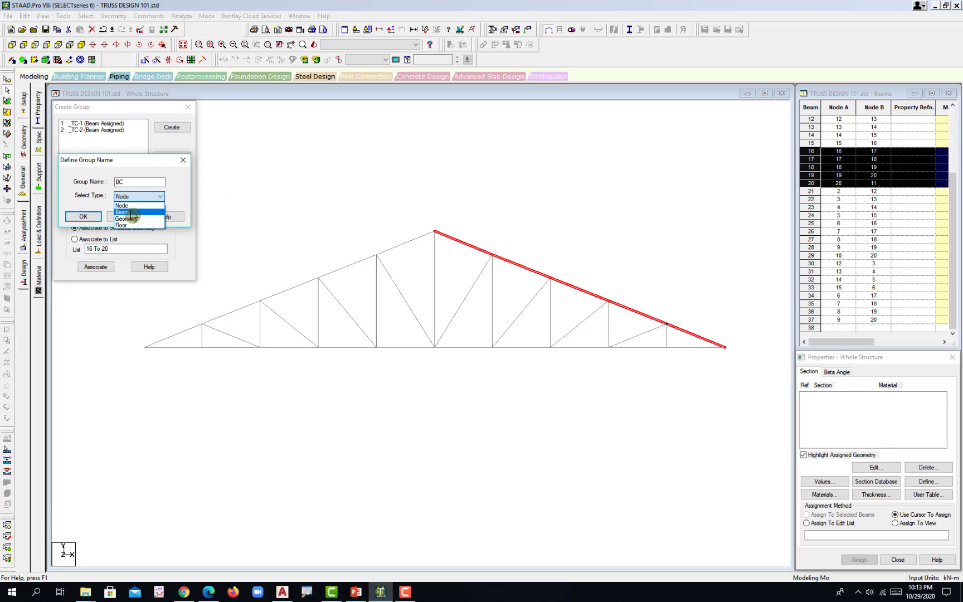
click(132, 212)
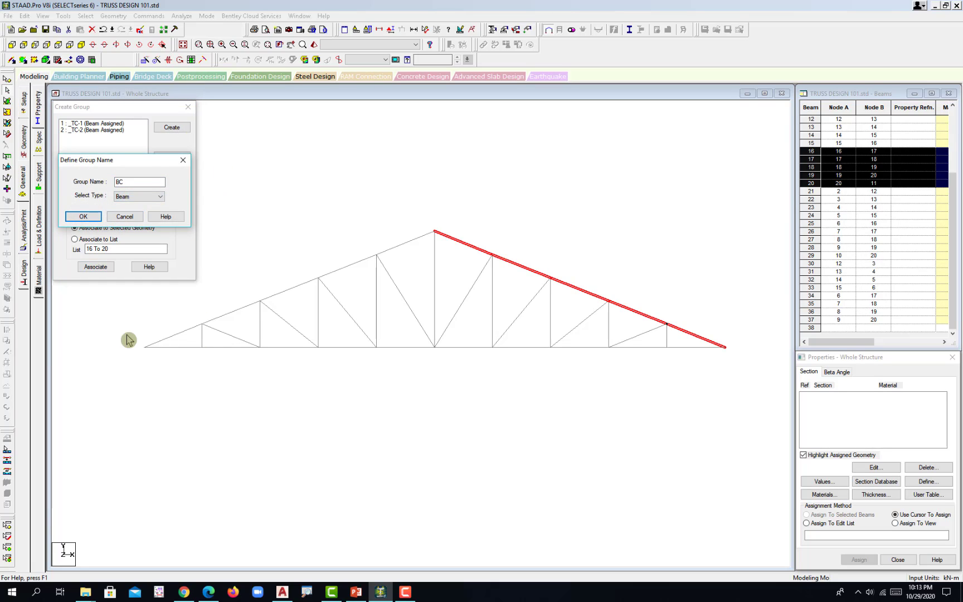
click(94, 217)
Associate all bottom chord members, beams 1 to 10, with group BC.
drag(127, 345, 741, 422)
click(74, 227)
click(102, 268)
Create a fourth group named WM with Beam as its type.
click(172, 127)
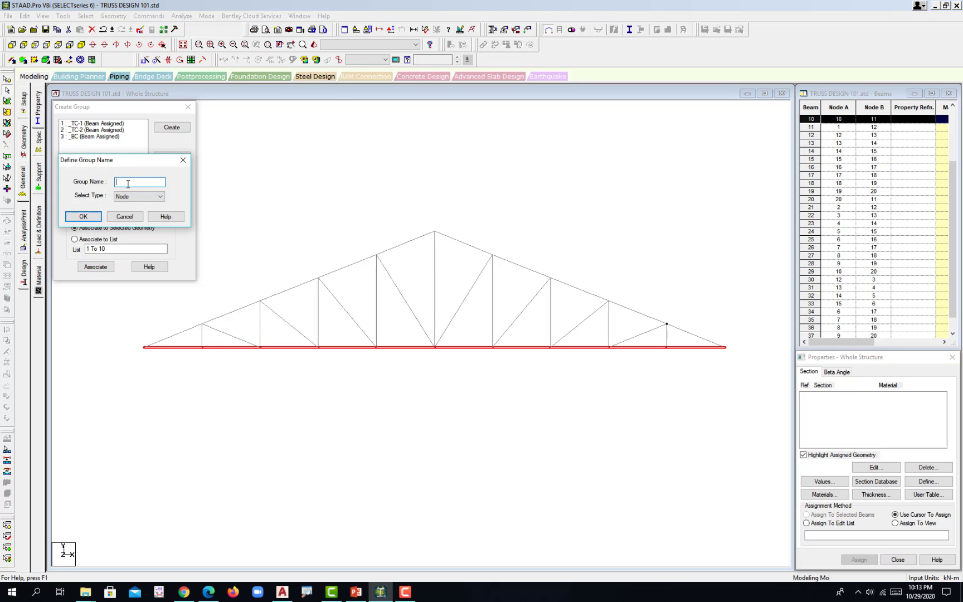
click(137, 210)
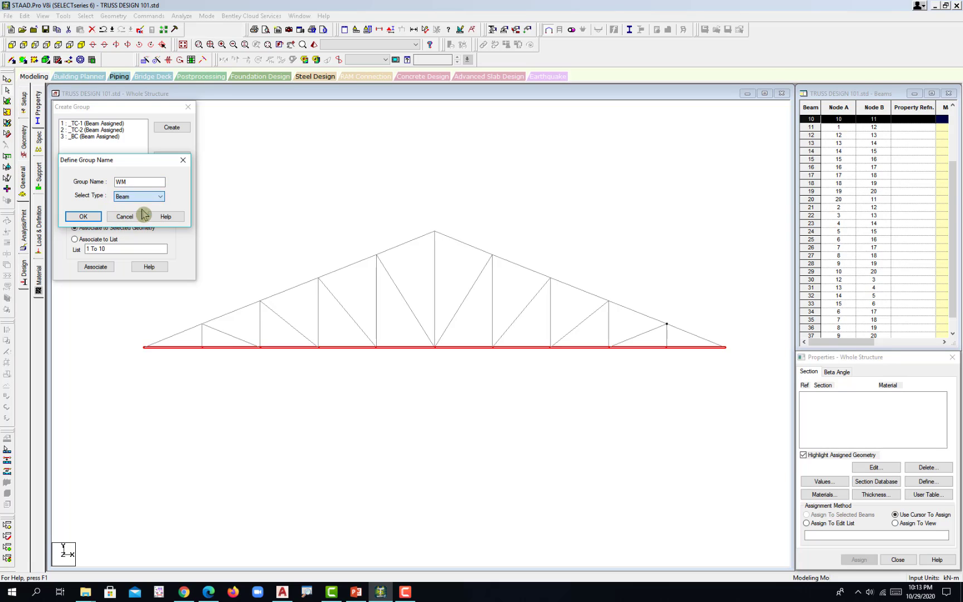
click(83, 216)
Associate all vertical and diagonal web members, beams 21 to 37, with group WM using Drag Line selection, and finish group creation.
click(609, 238)
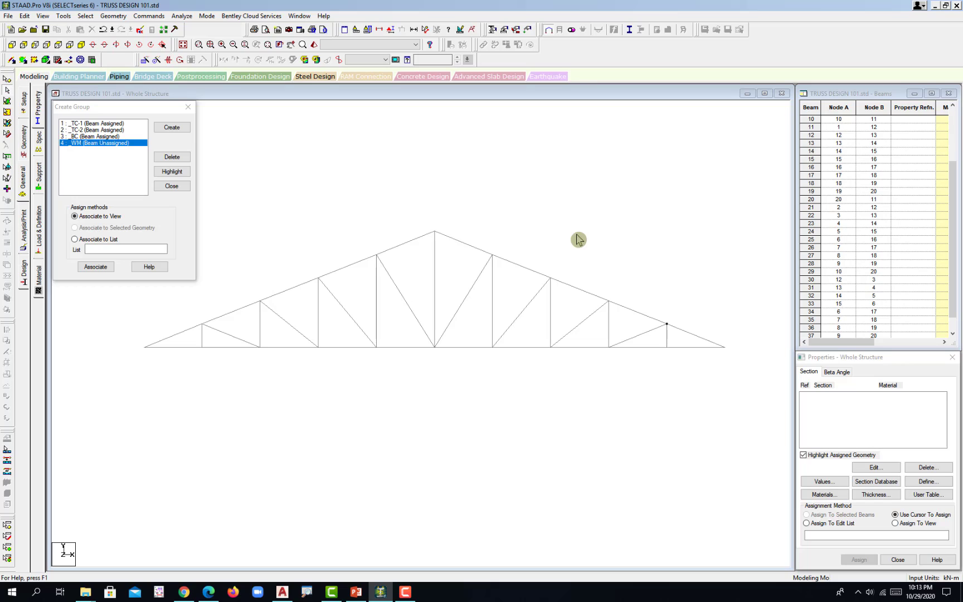
right_click(546, 207)
mouse_move(580, 252)
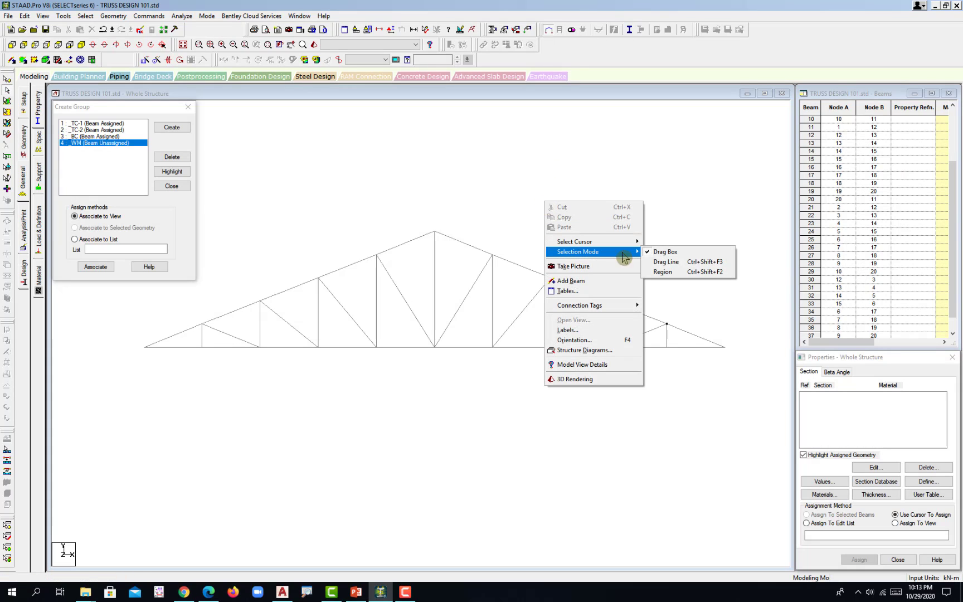
click(684, 265)
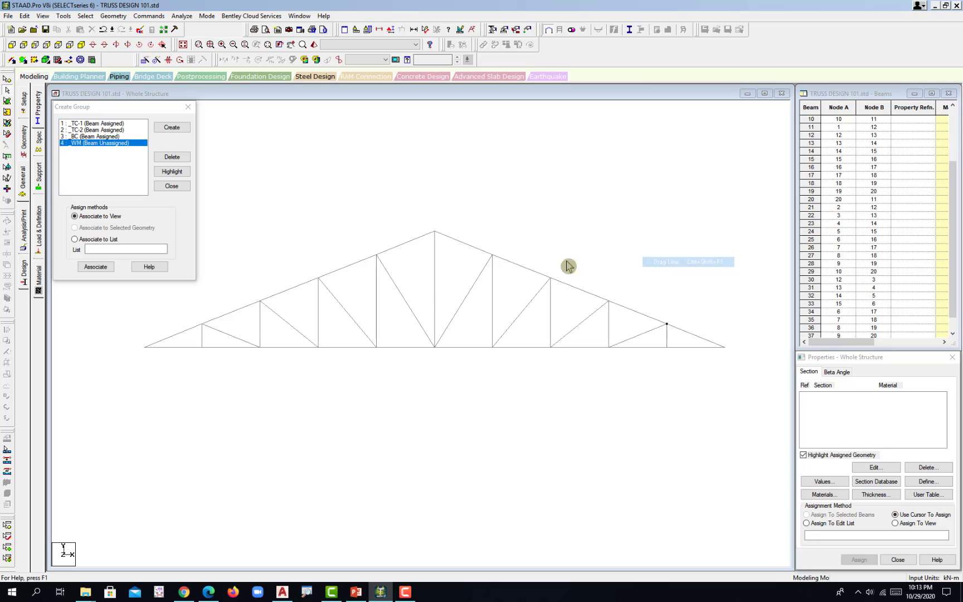
drag(193, 339, 189, 333)
click(193, 343)
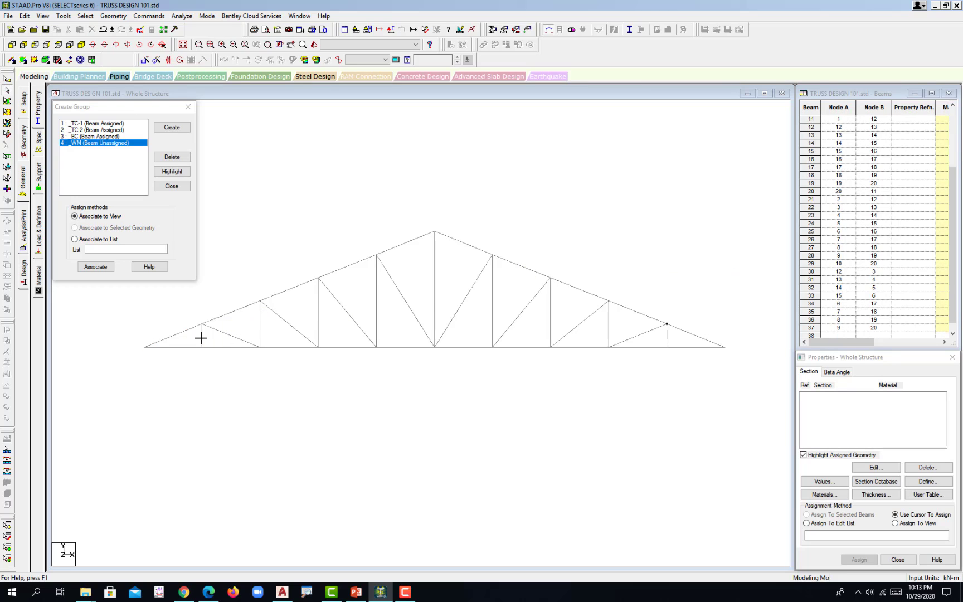
drag(677, 334, 681, 336)
click(152, 228)
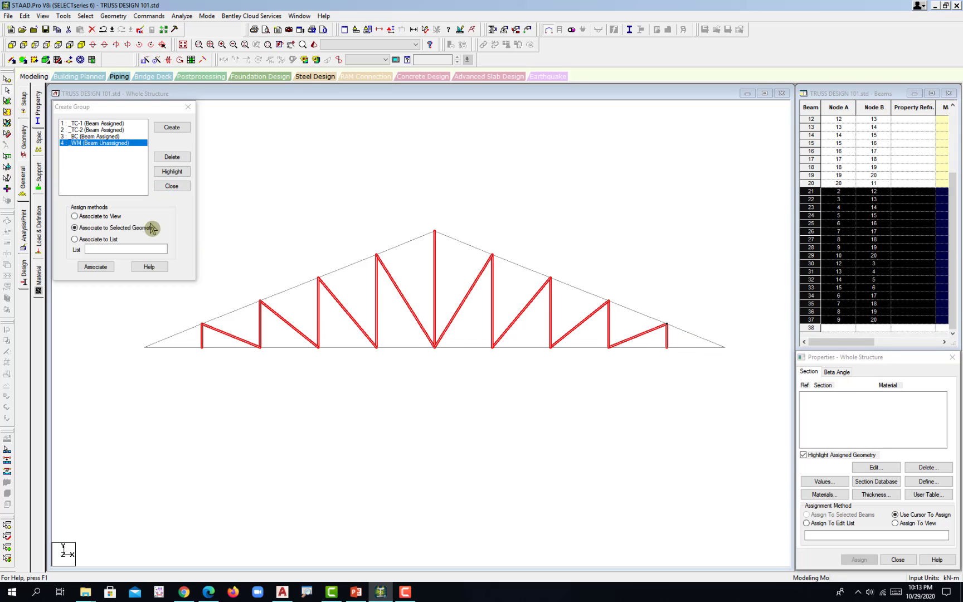
click(95, 267)
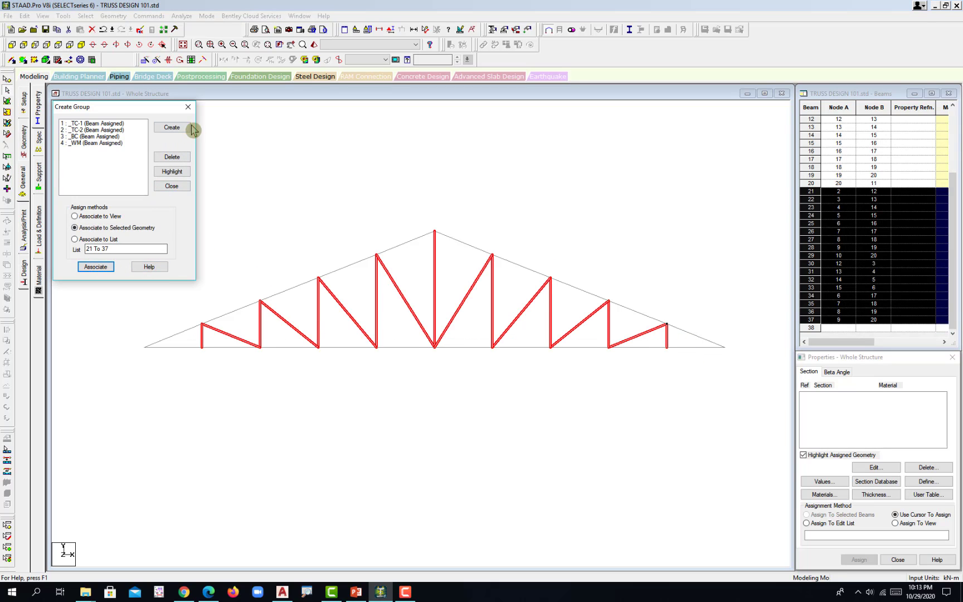
click(192, 107)
click(641, 238)
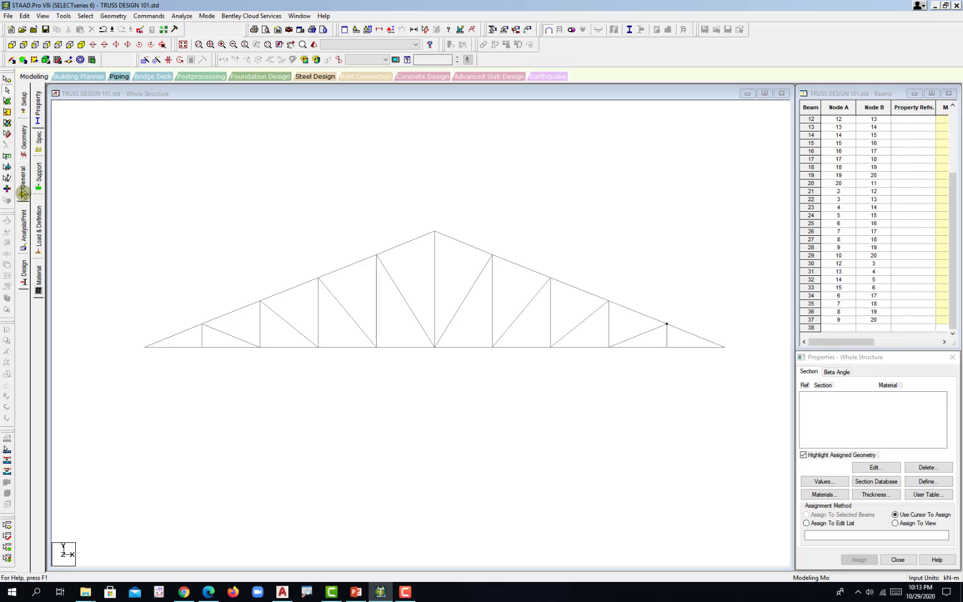
Open the section database from the member properties and display the American steel Angle sections.
click(44, 115)
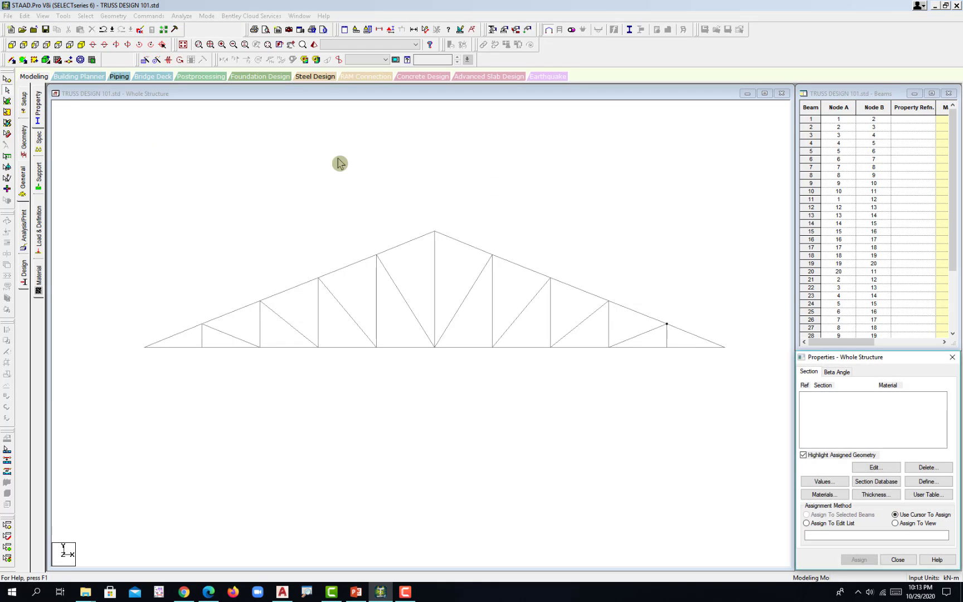
click(886, 487)
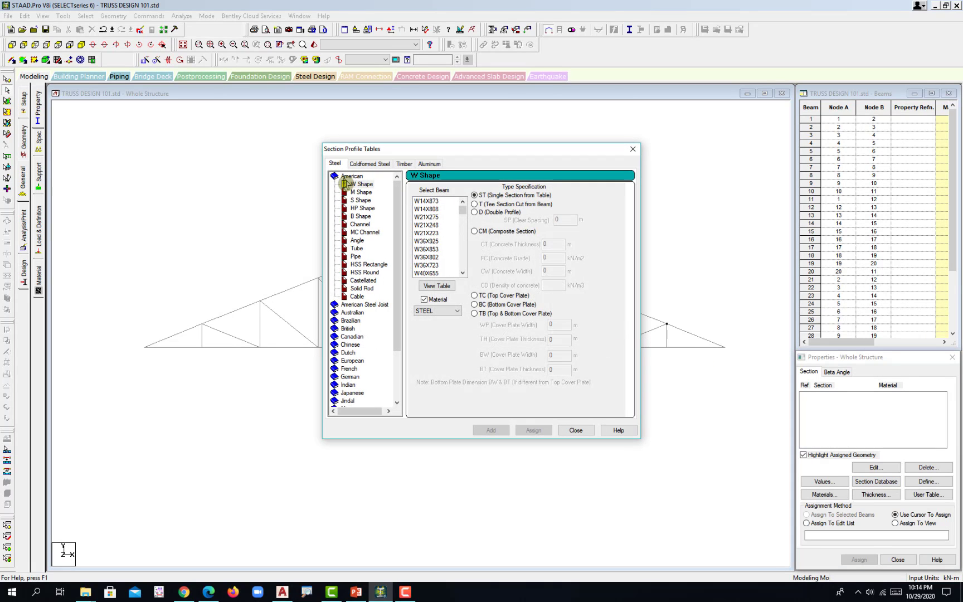
mouse_move(401, 236)
mouse_down()
mouse_move(397, 300)
mouse_move(410, 220)
mouse_up()
click(356, 241)
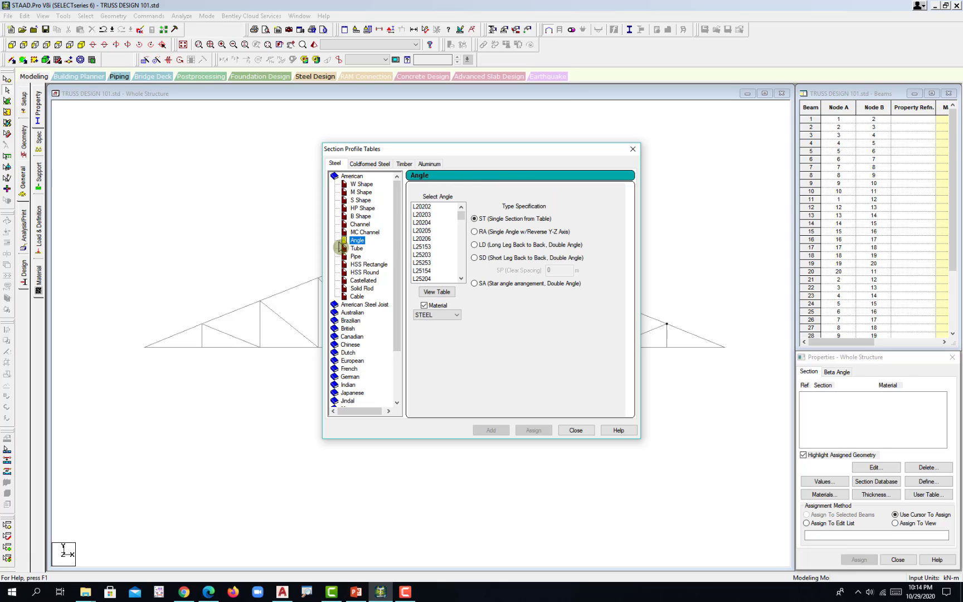
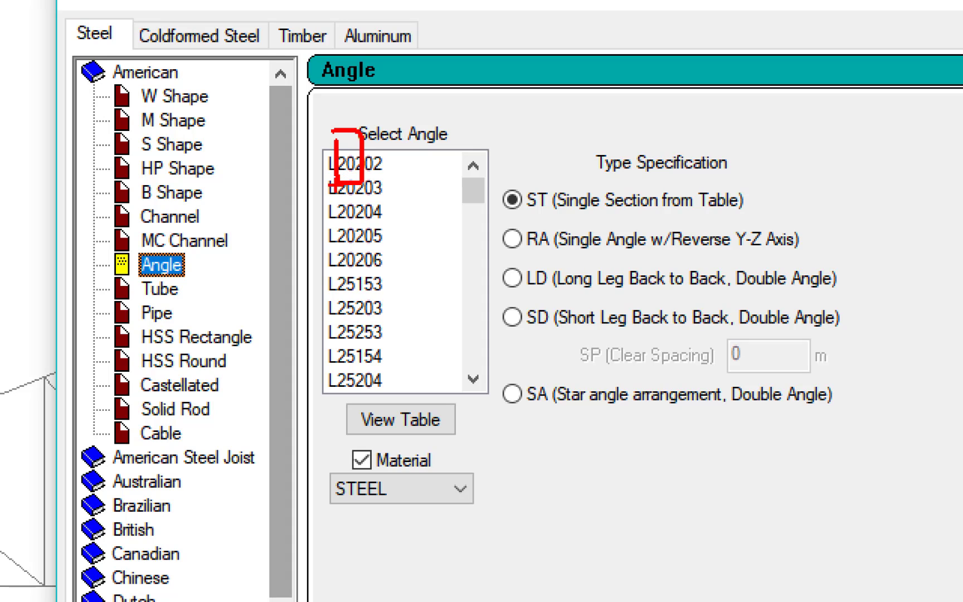
drag(345, 142, 368, 192)
key(ctrl+z)
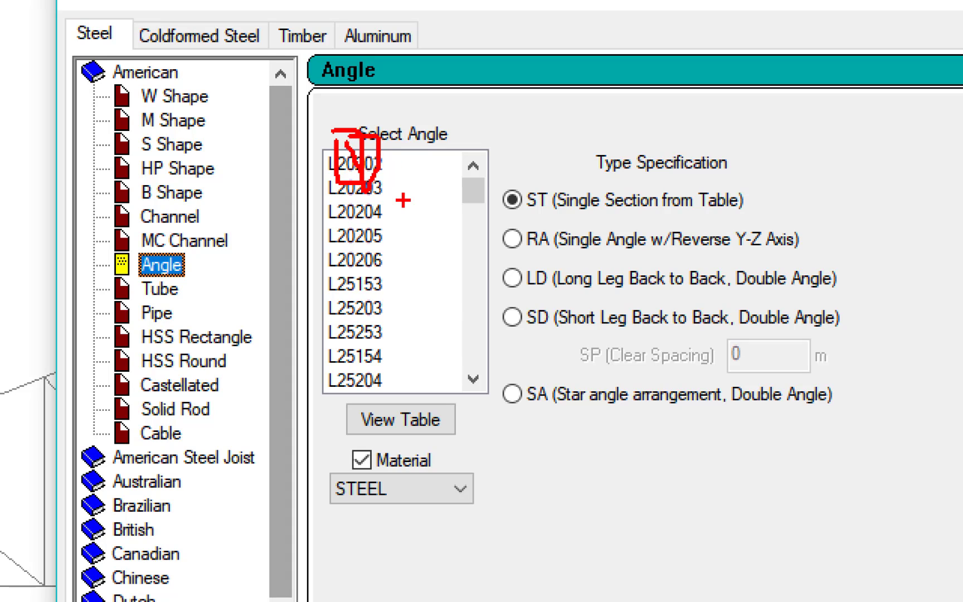
key(Escape)
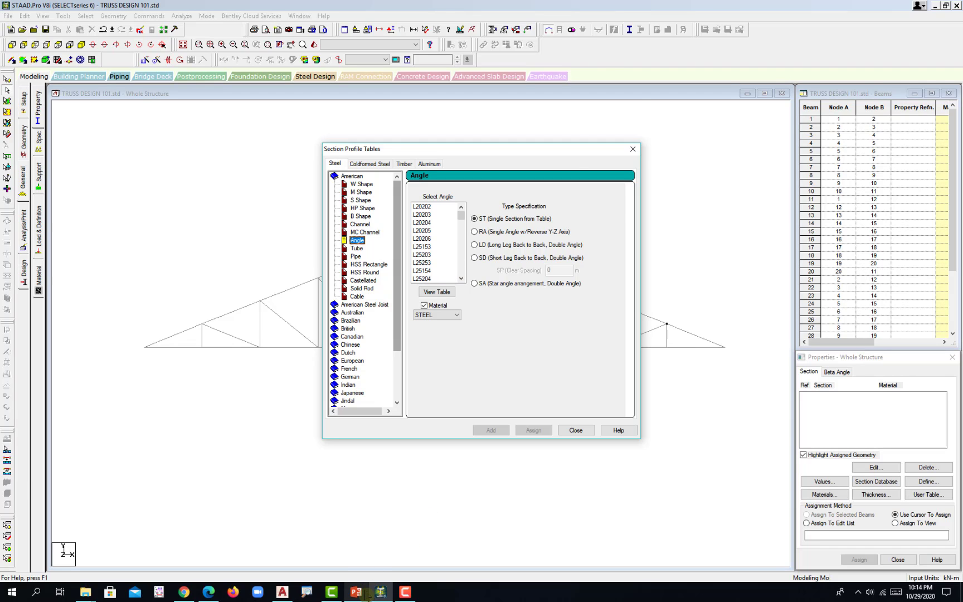
Check the trial sections on the PowerPoint slide, and add angle L20203 in STEEL as a long-leg back-to-back double angle with 0.005 m clear spacing.
click(356, 592)
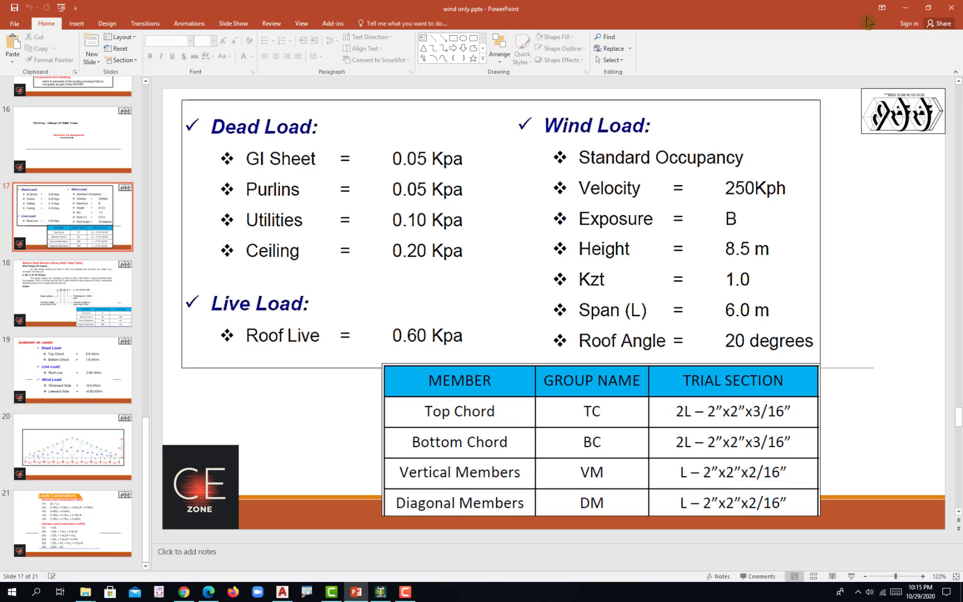
click(903, 9)
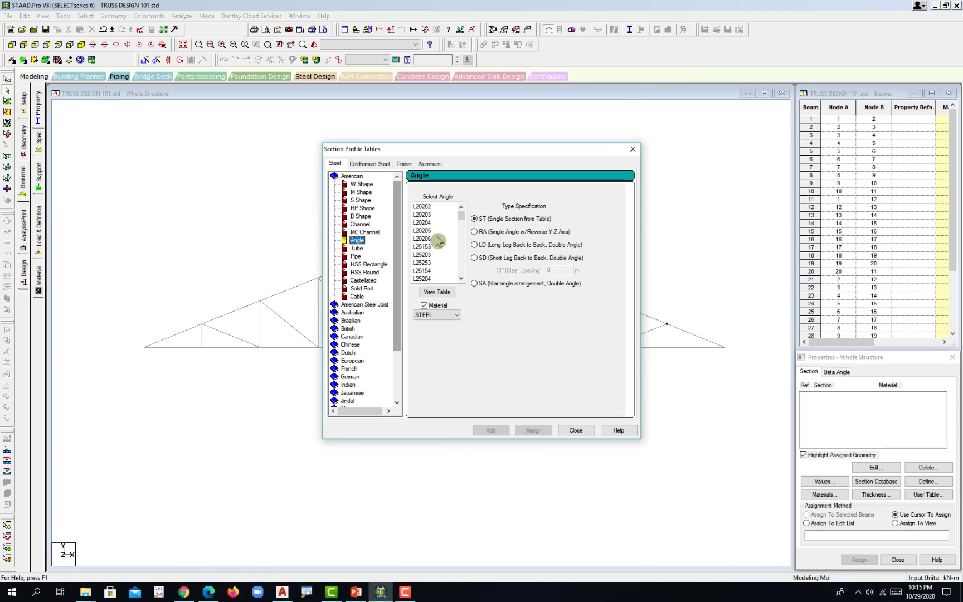
click(427, 215)
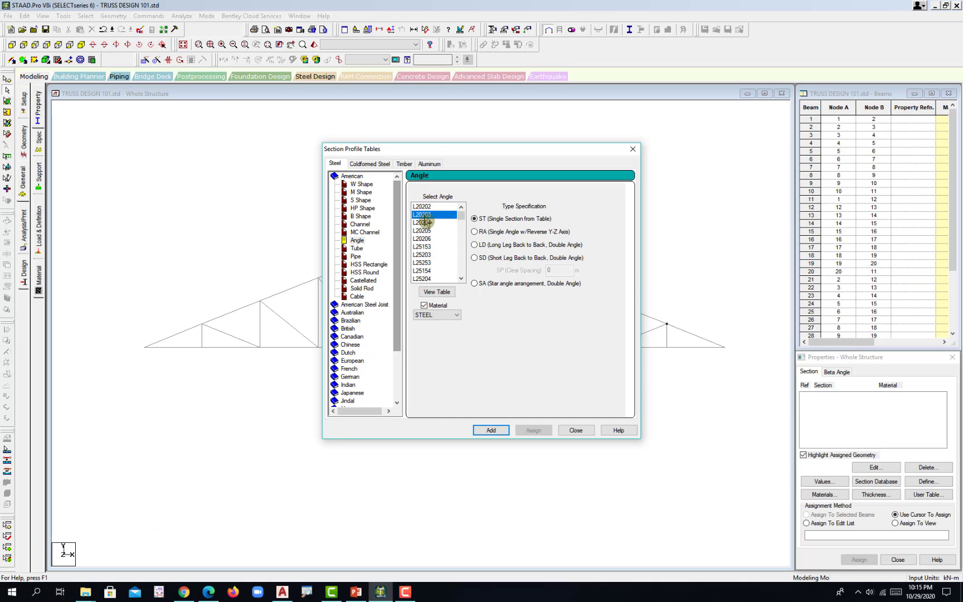
click(475, 246)
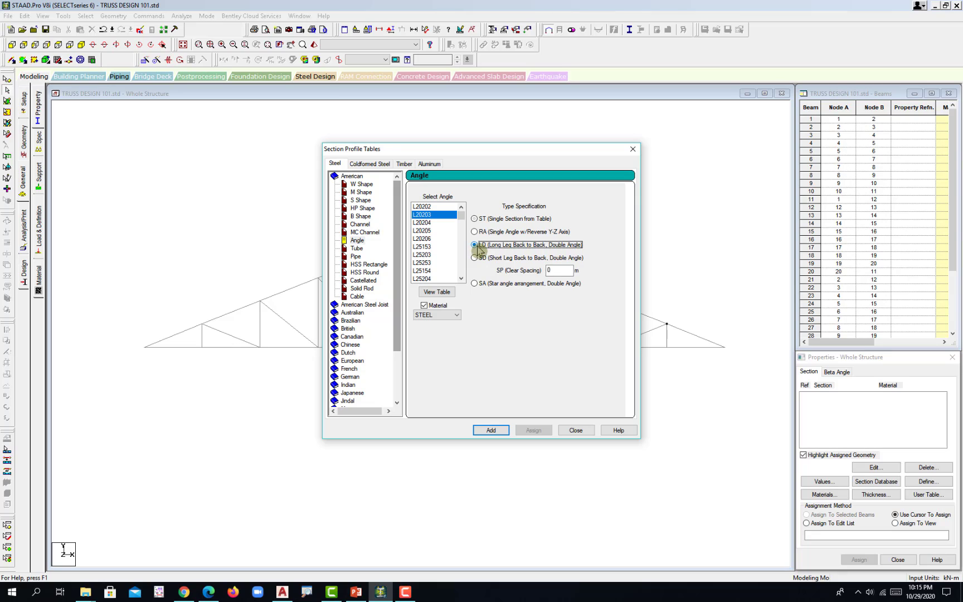
click(562, 272)
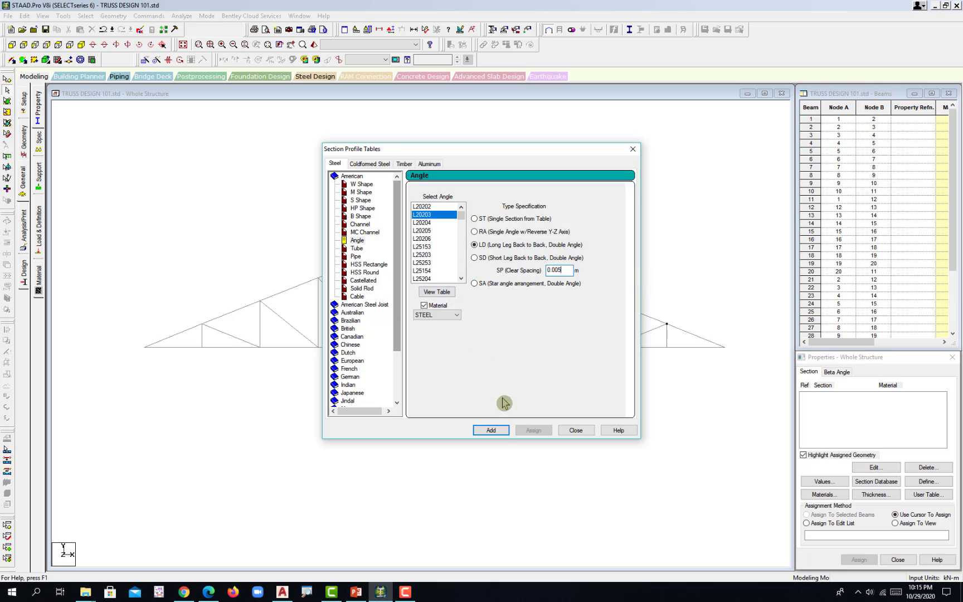
click(493, 430)
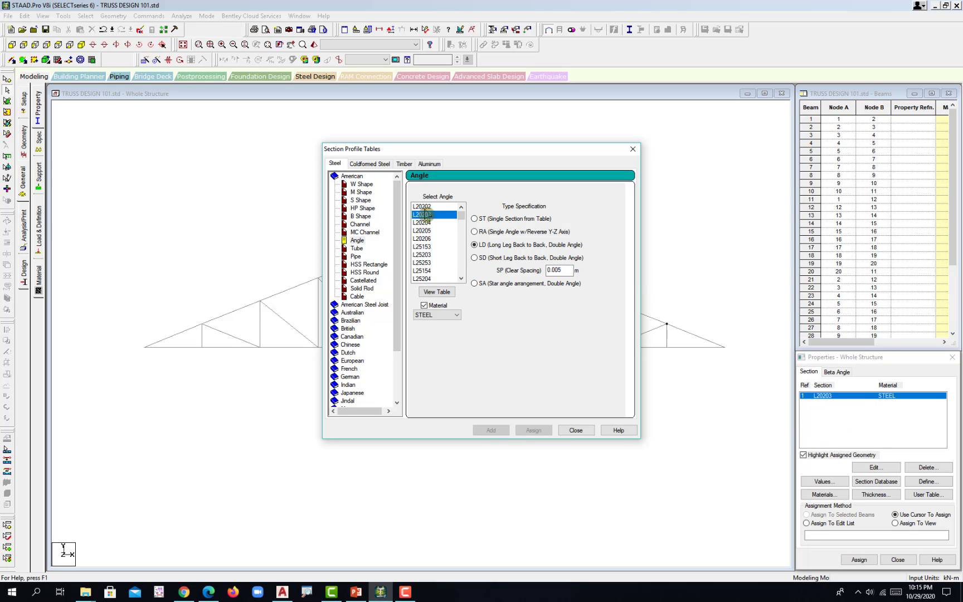
Add angle L20202 in STEEL as a single section (ST), and close the section tables.
click(425, 207)
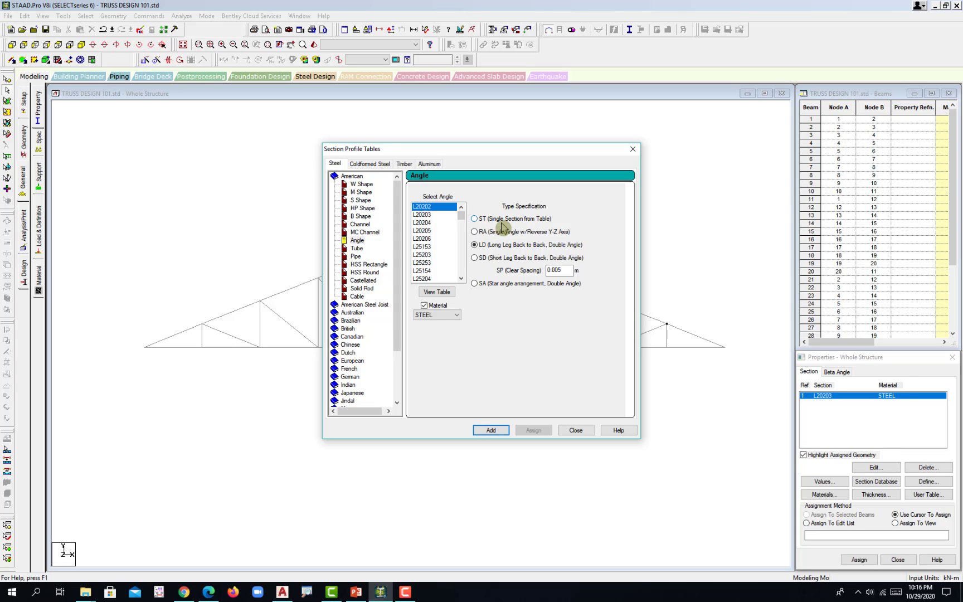
click(503, 219)
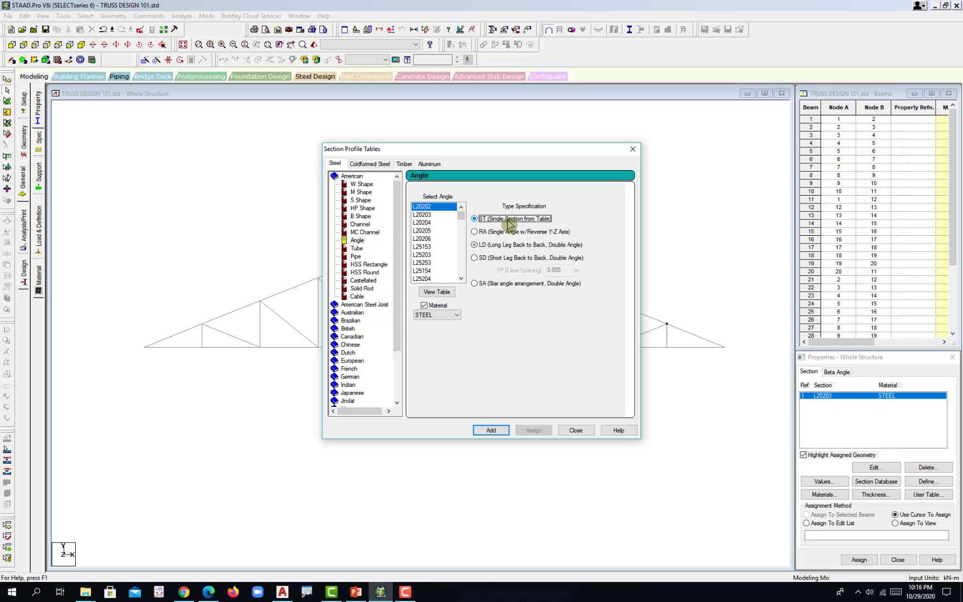
click(490, 430)
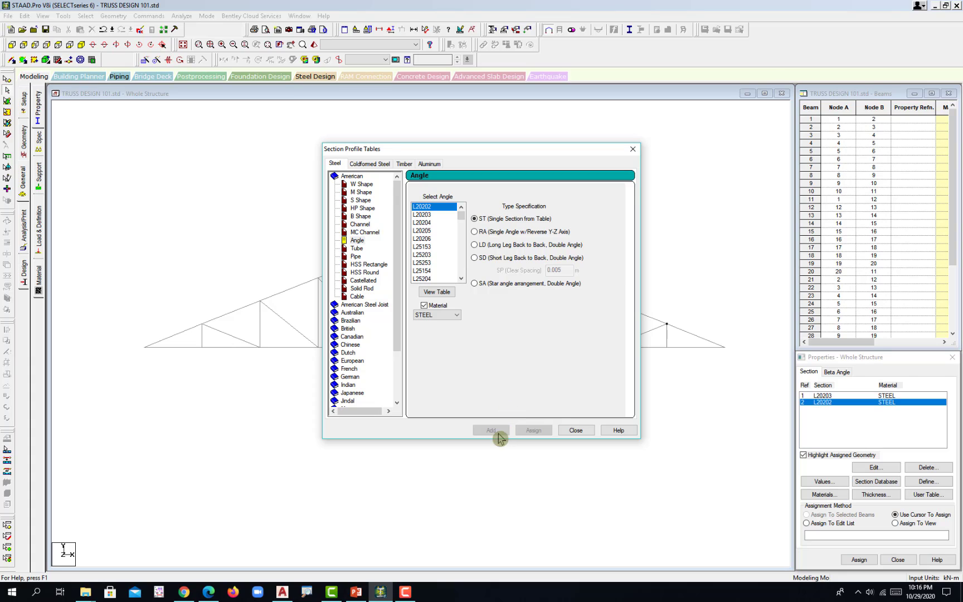
click(575, 433)
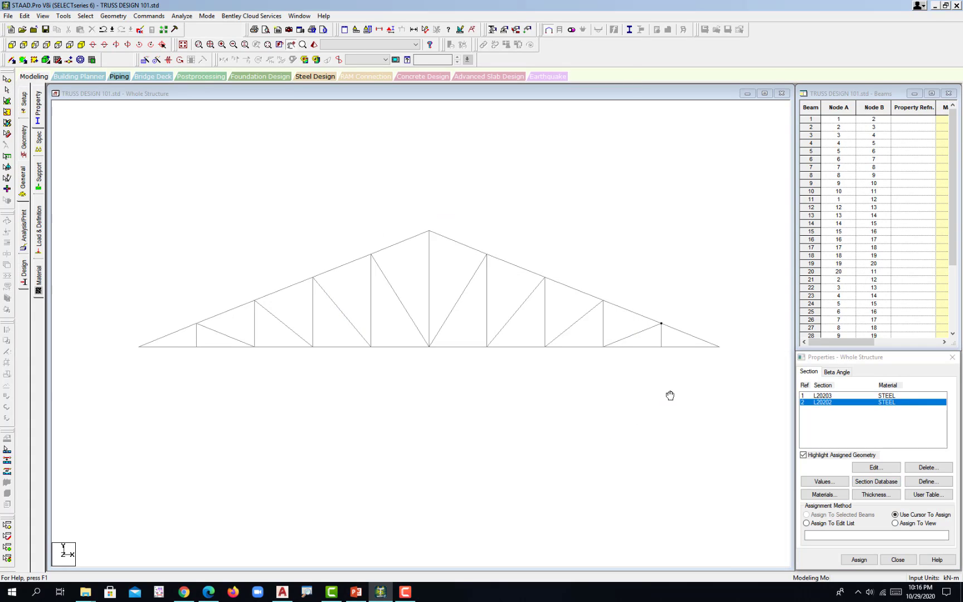
Assign section L20203 to the selected beams of groups TC-1, TC-2 and BC.
click(826, 403)
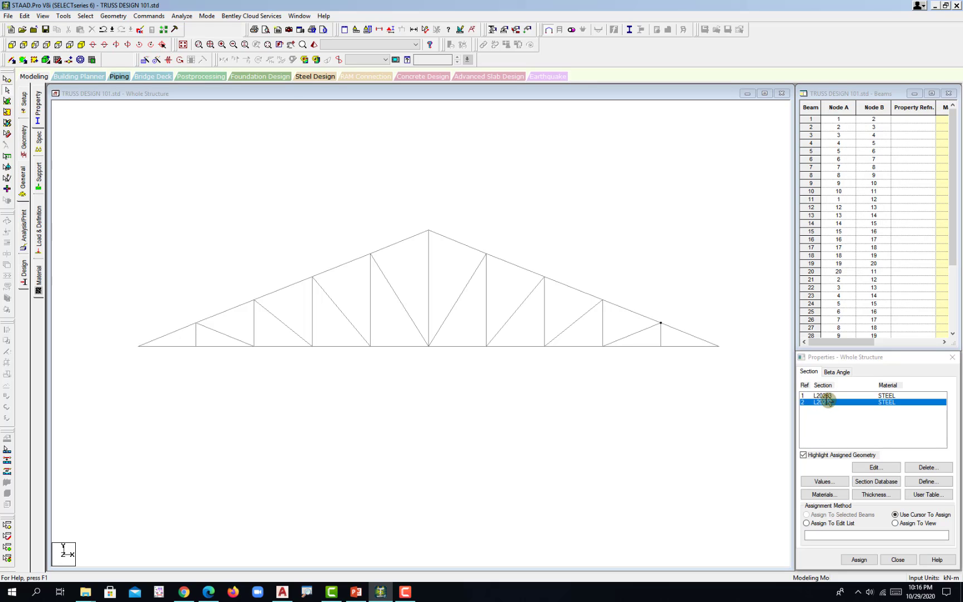
click(827, 397)
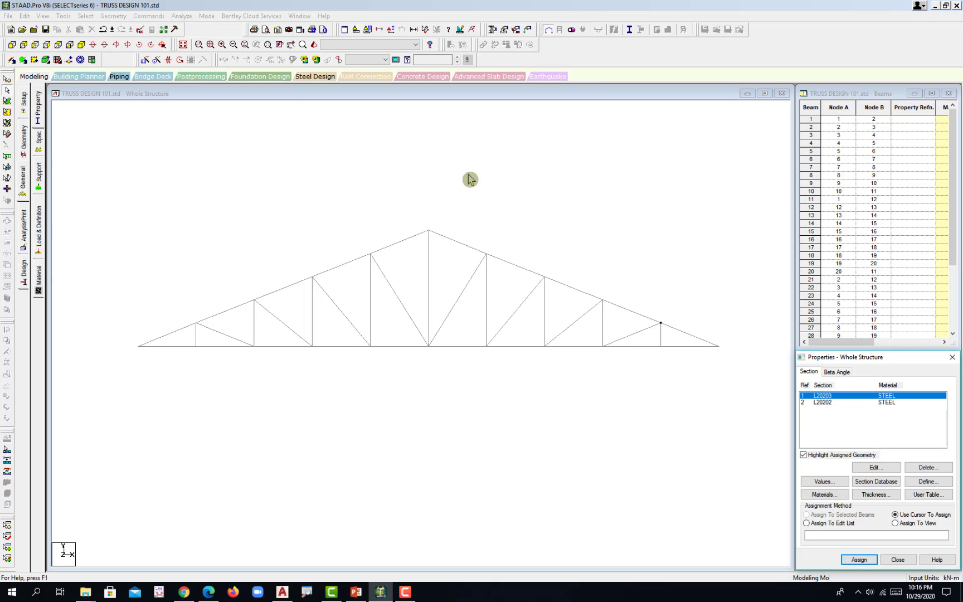
click(86, 16)
click(134, 226)
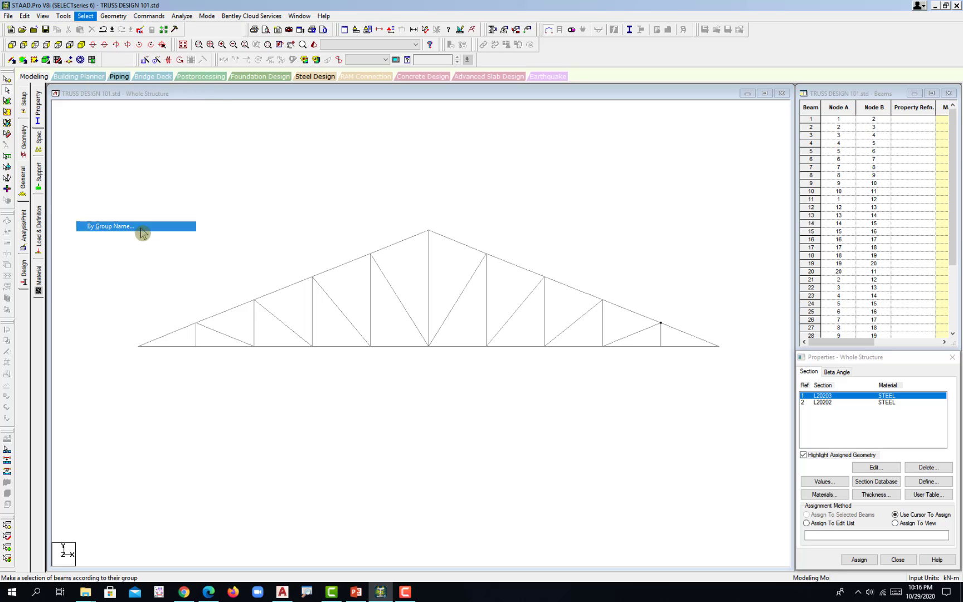
drag(150, 112, 154, 71)
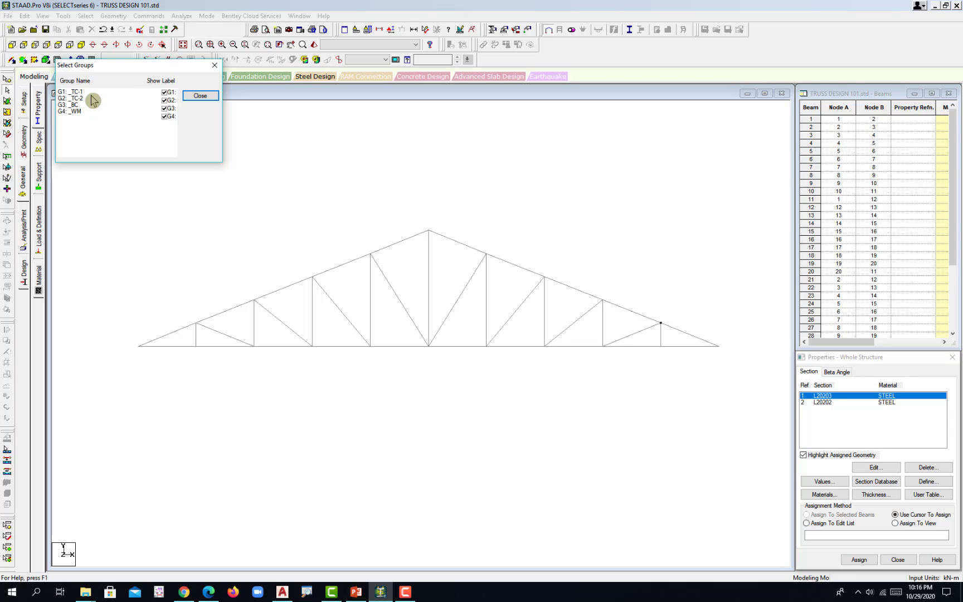
drag(92, 92, 96, 105)
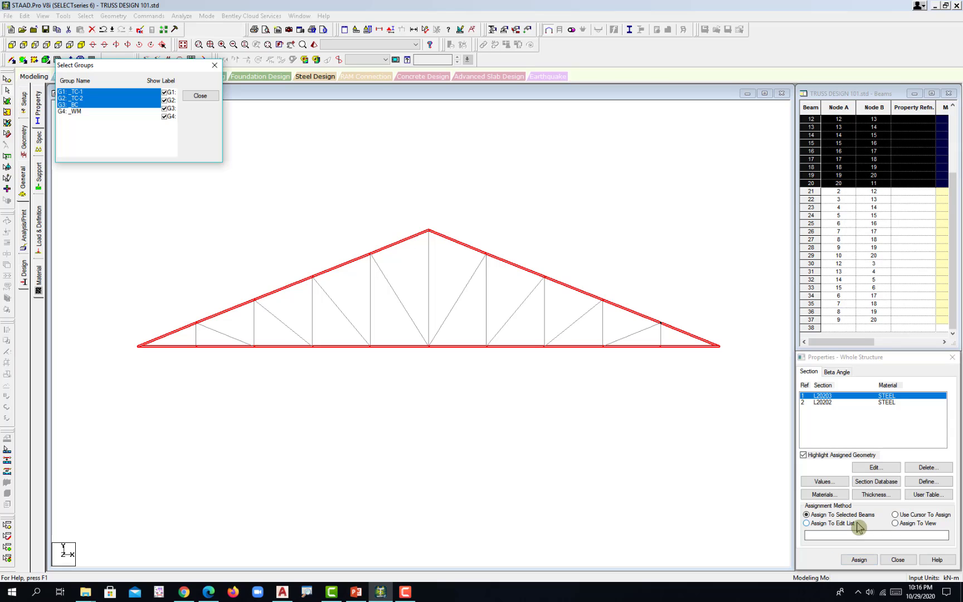
click(859, 560)
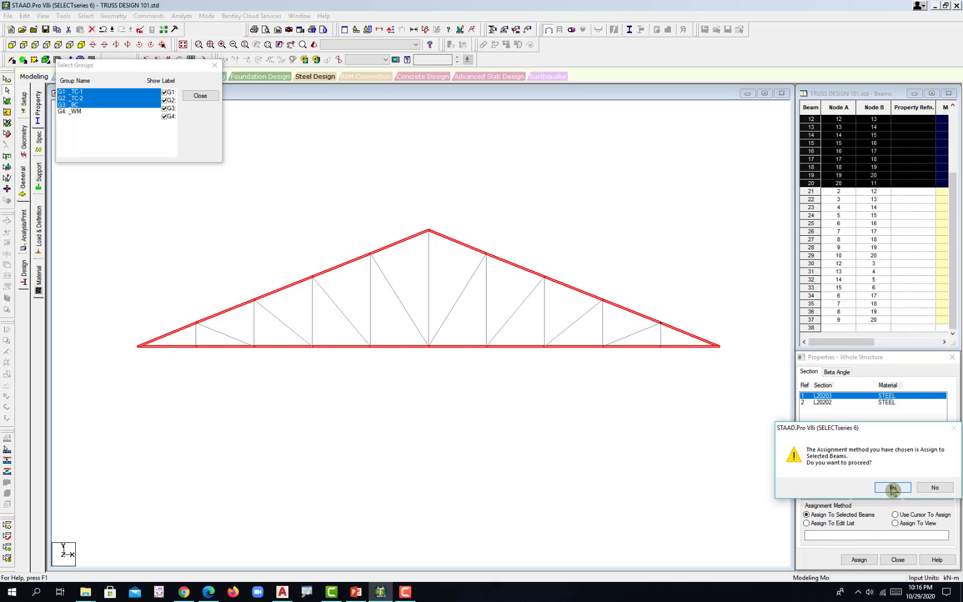
click(880, 490)
click(715, 416)
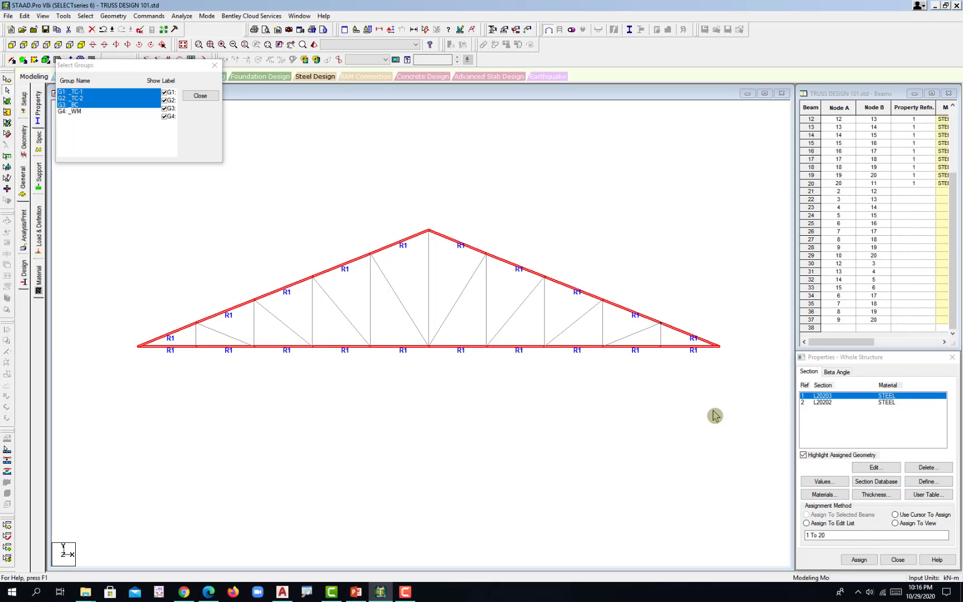
Assign section L20202 to the web members of group WM, and close the group selection.
click(823, 403)
click(96, 93)
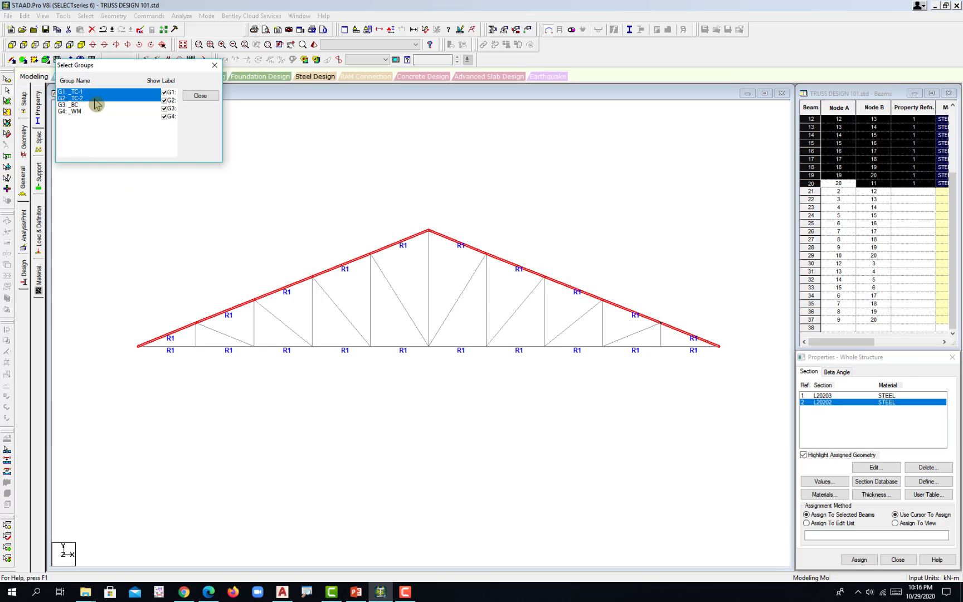
ctrl+click(98, 99)
click(103, 98)
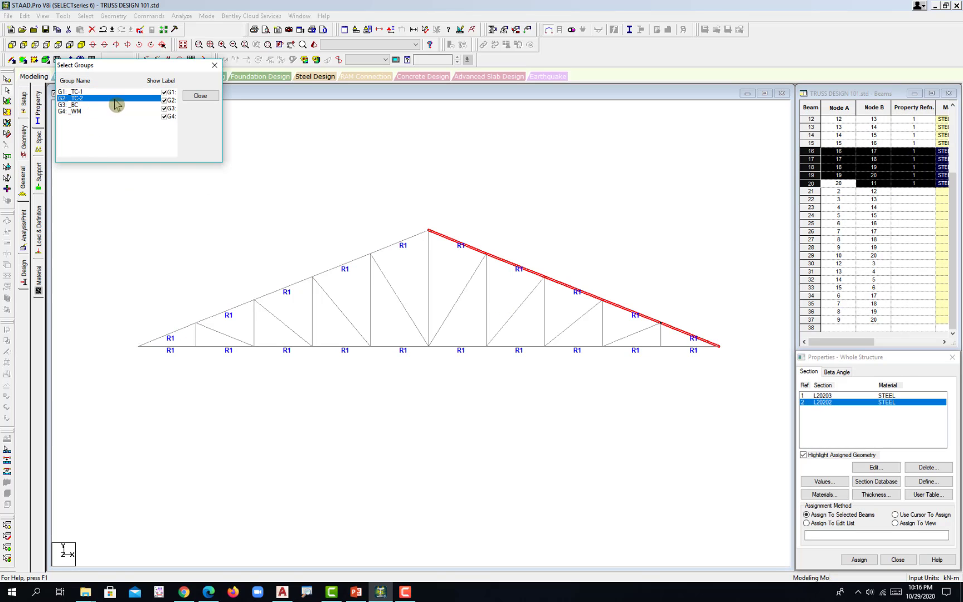
ctrl+click(112, 100)
click(112, 111)
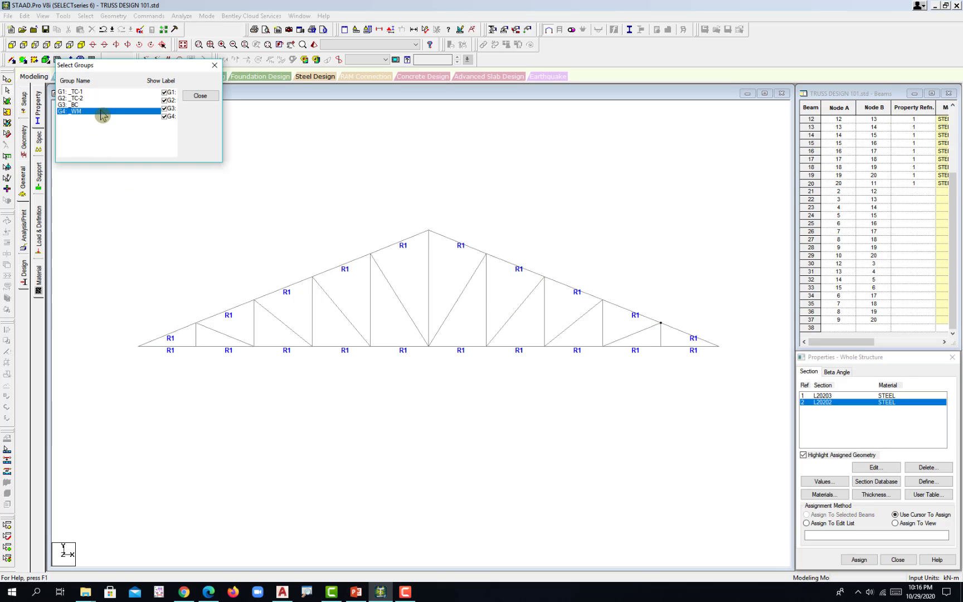
click(867, 563)
click(859, 560)
click(891, 490)
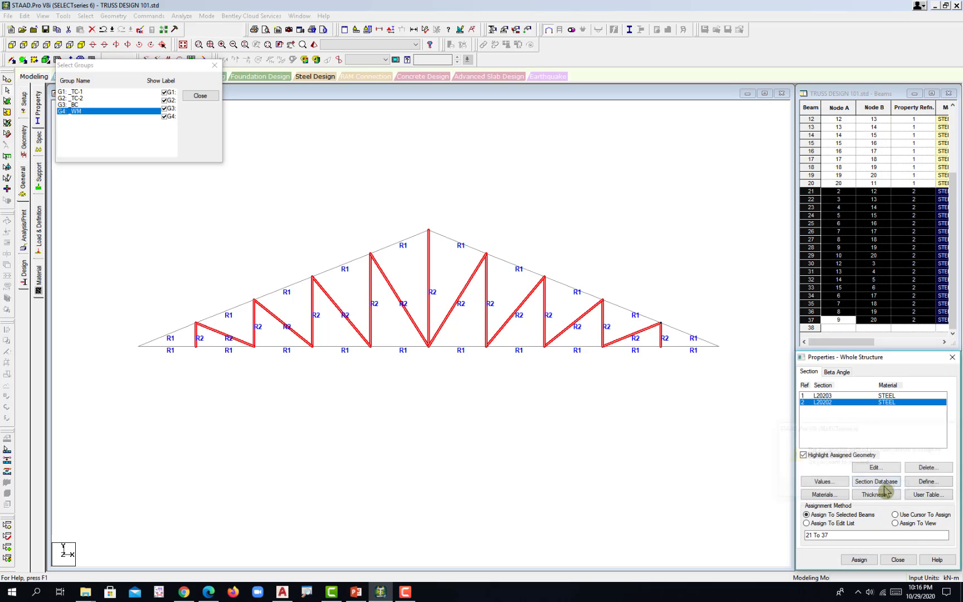
click(200, 96)
Examine the chord and web angle orientations in a maximized 3D rendered view, especially near the end joint, and return to the whole structure.
scroll(507, 275, up, 2)
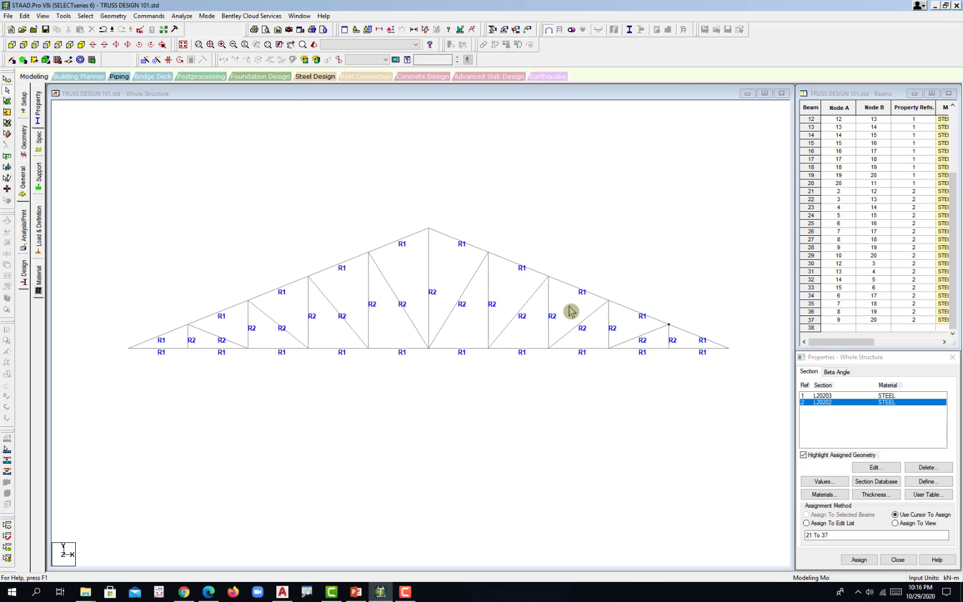
scroll(524, 294, up, 1)
middle_drag(445, 279, 453, 316)
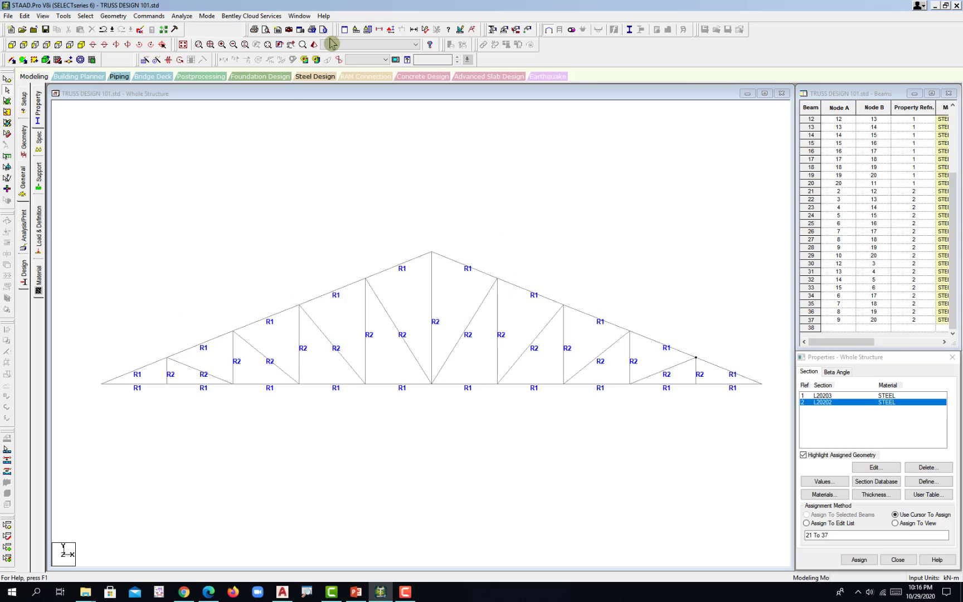
click(316, 58)
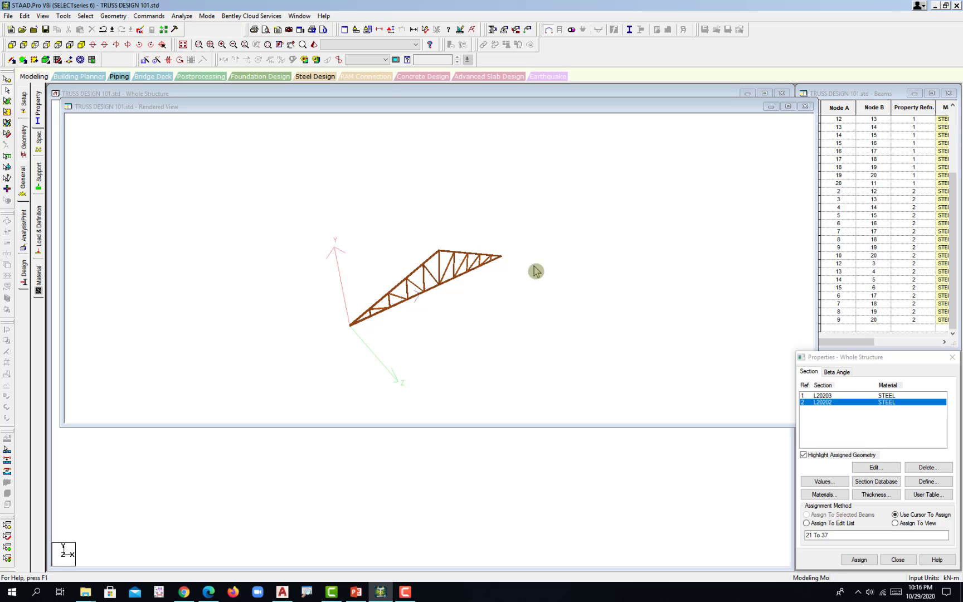
click(789, 106)
scroll(446, 425, up, 2)
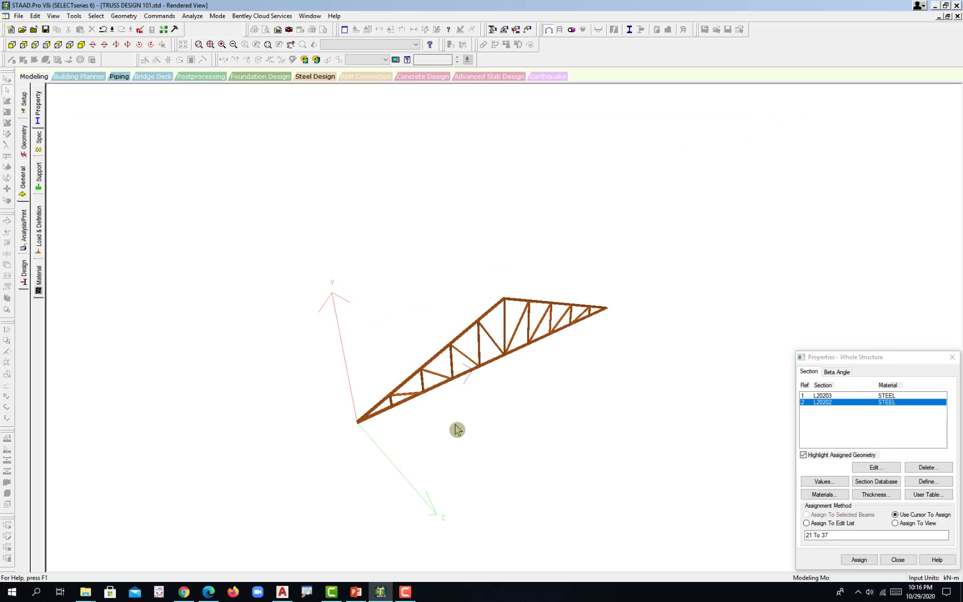
scroll(438, 421, up, 4)
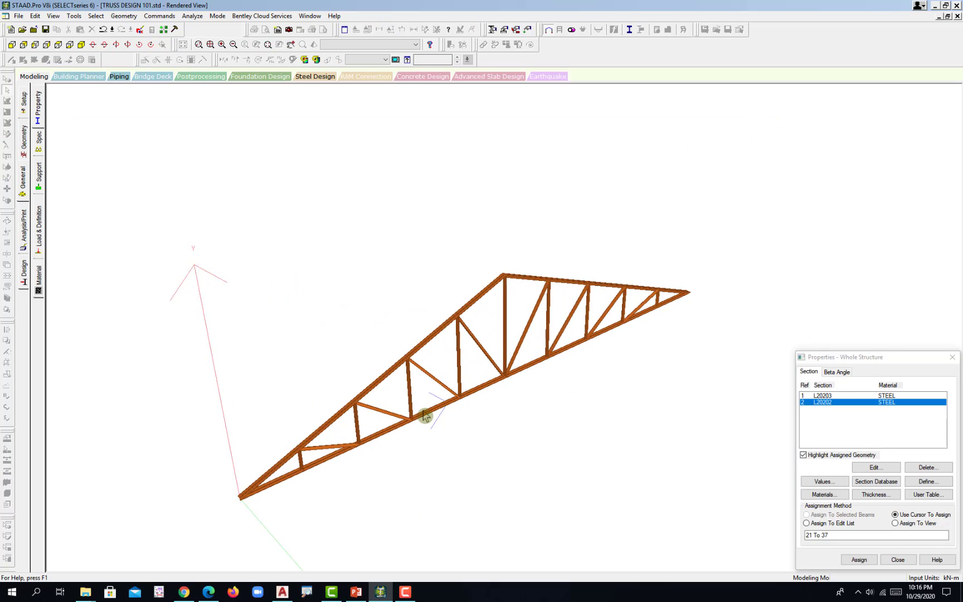
scroll(439, 422, up, 6)
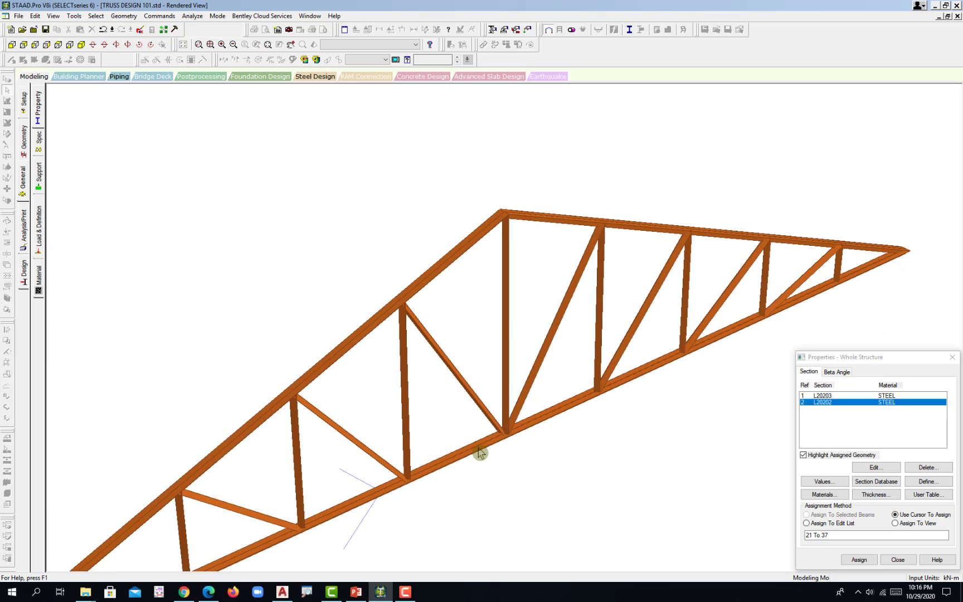
scroll(460, 394, down, 2)
scroll(428, 376, up, 2)
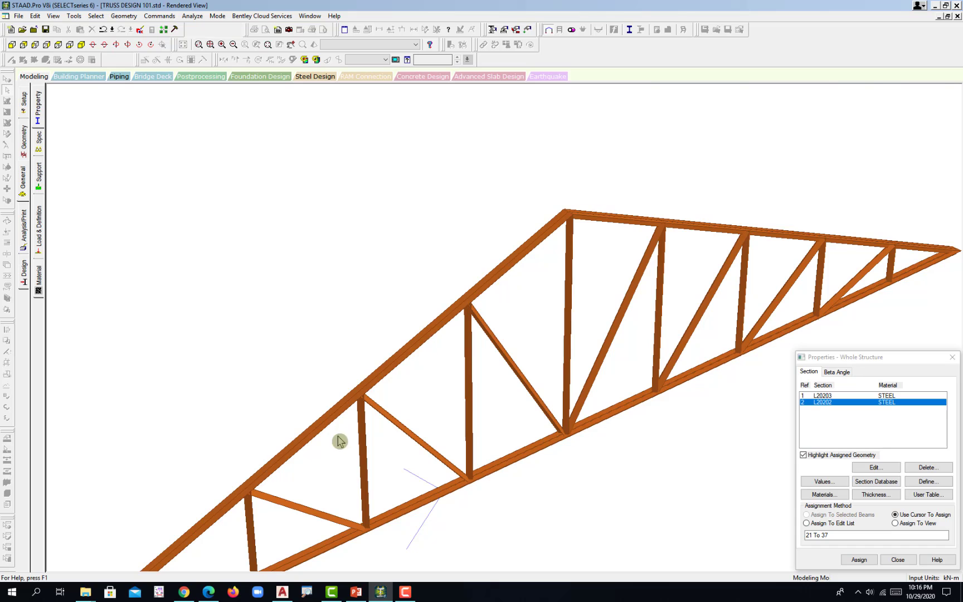
scroll(400, 402, up, 3)
scroll(317, 335, up, 4)
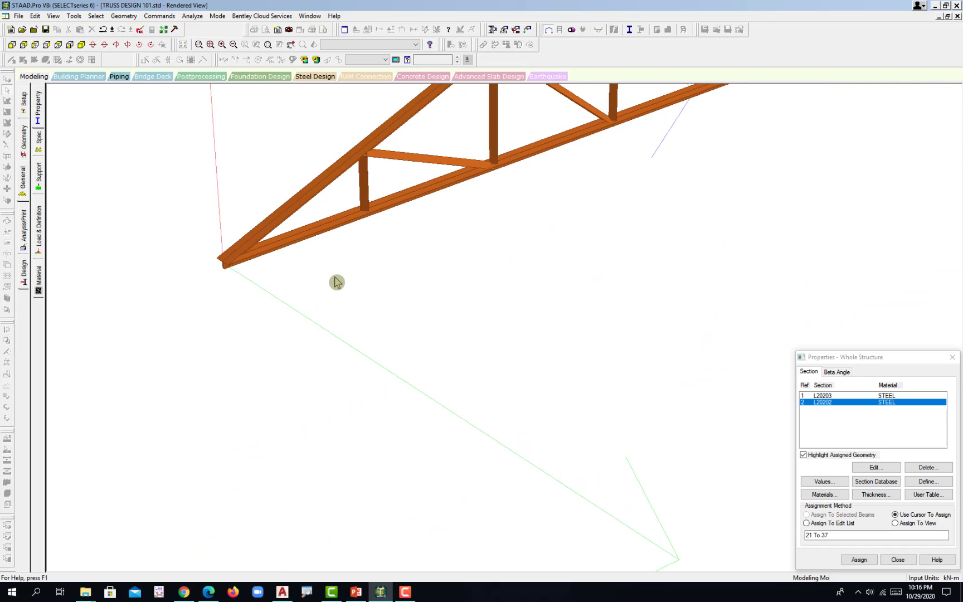
scroll(346, 351, down, 3)
scroll(372, 284, up, 4)
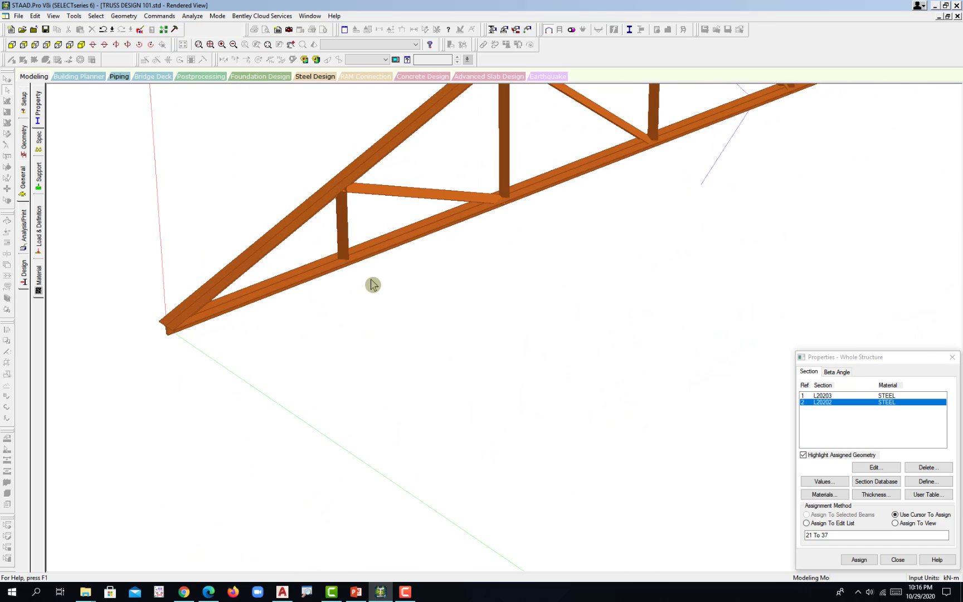
scroll(368, 312, down, 3)
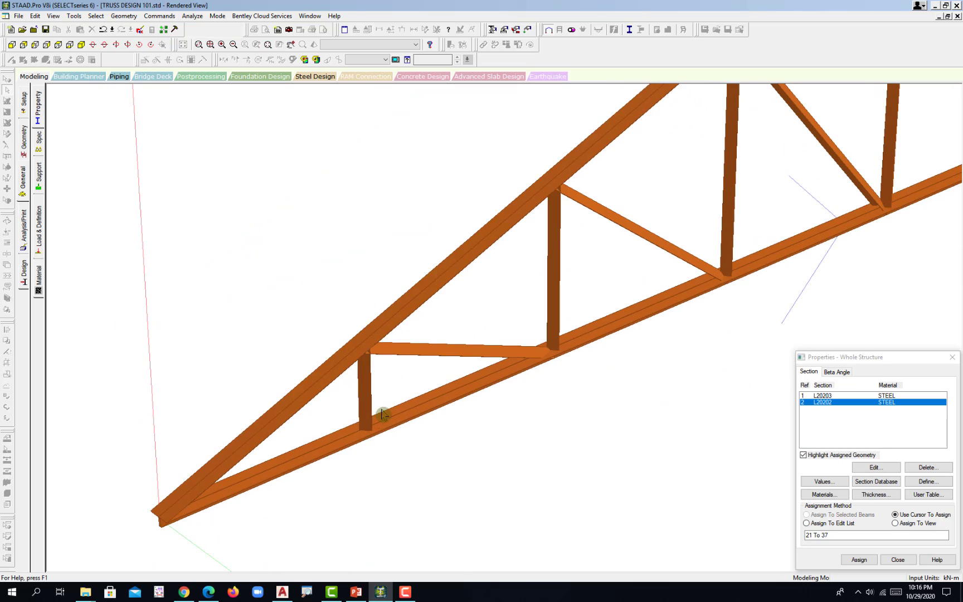
scroll(471, 387, up, 4)
scroll(465, 385, down, 3)
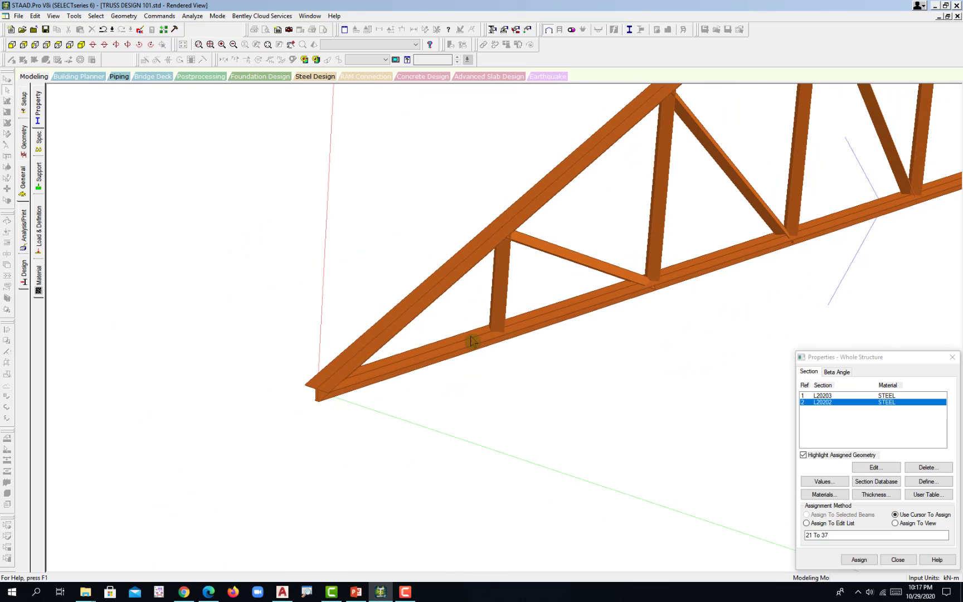
scroll(470, 346, up, 3)
scroll(480, 340, up, 5)
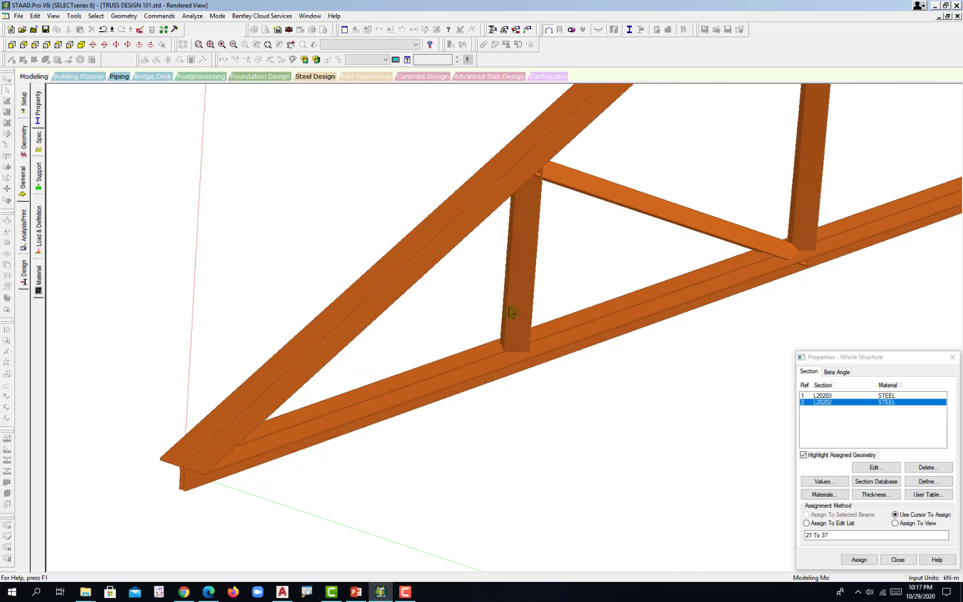
scroll(460, 340, down, 3)
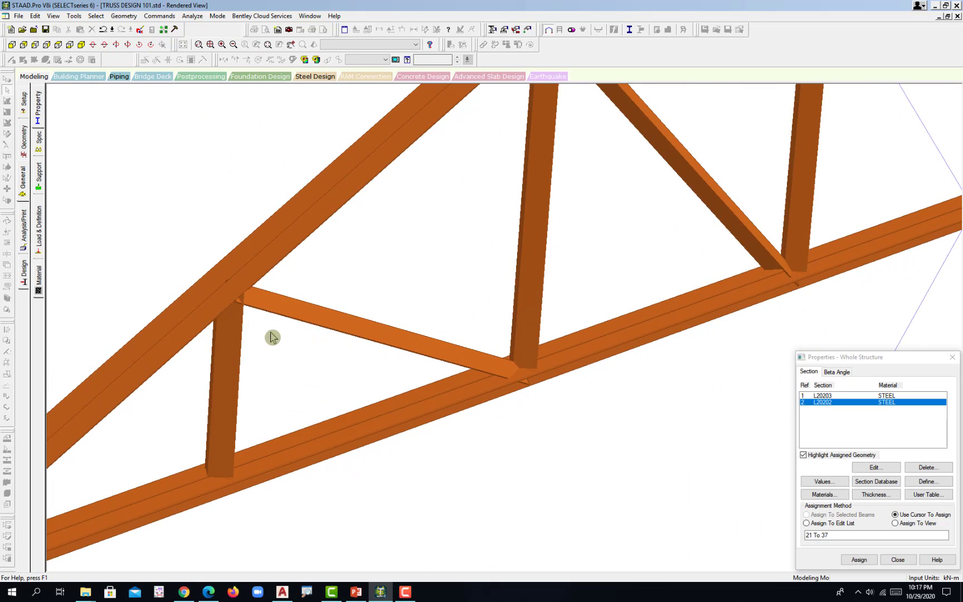
scroll(273, 337, up, 4)
scroll(547, 291, up, 2)
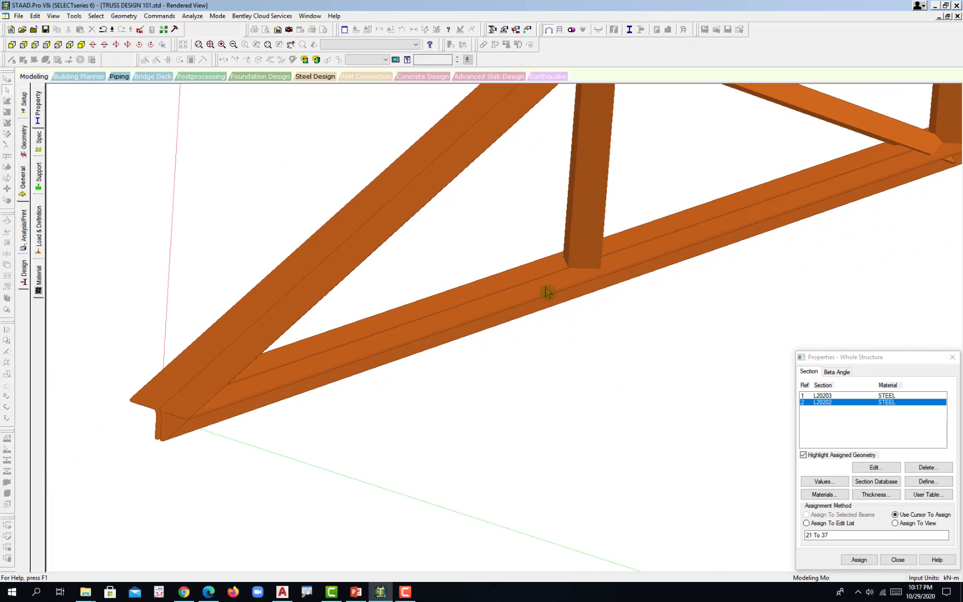
mouse_move(587, 284)
middle_down()
mouse_move(561, 308)
mouse_move(577, 268)
mouse_move(609, 290)
mouse_move(580, 303)
middle_up()
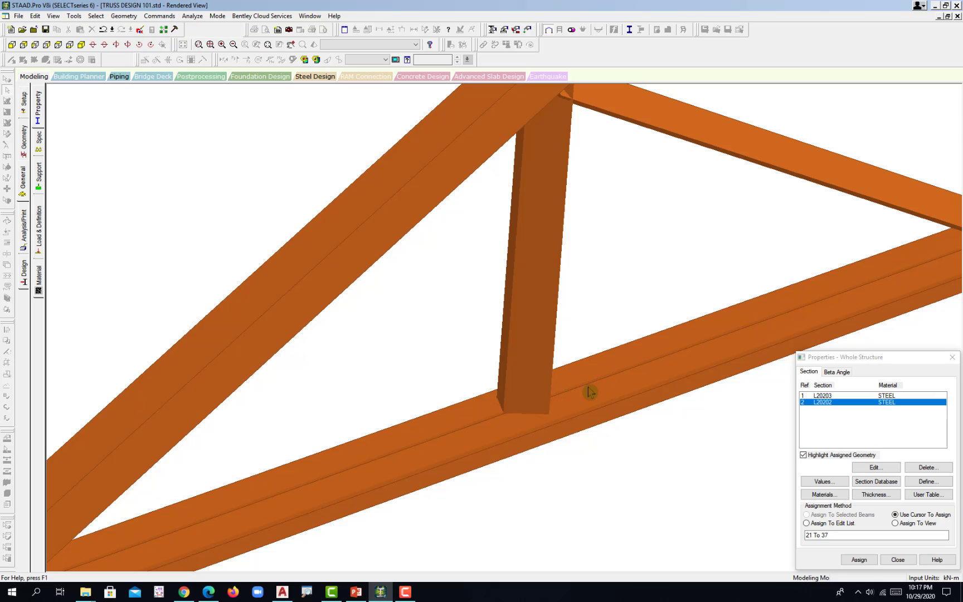
scroll(562, 349, down, 5)
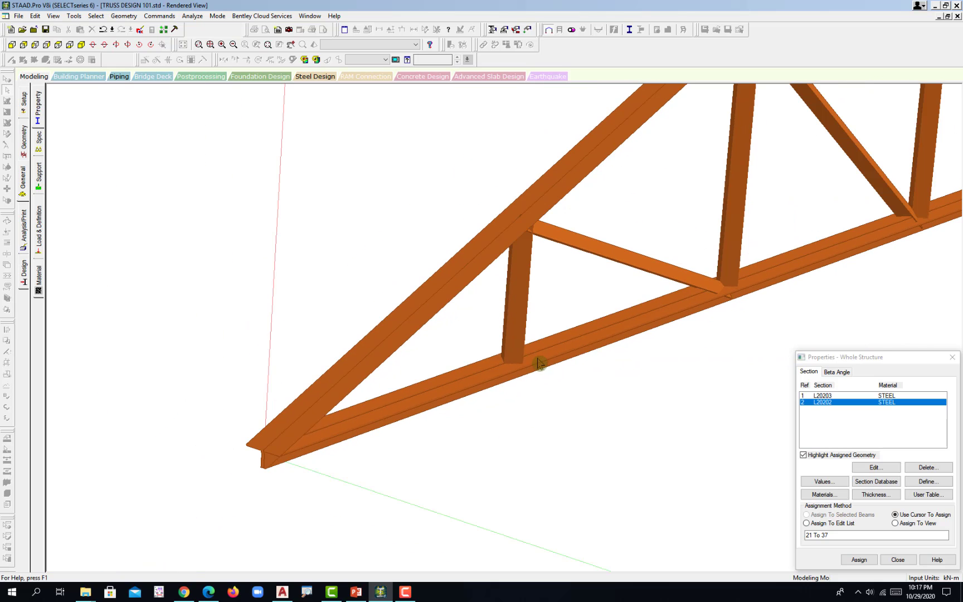
click(23, 185)
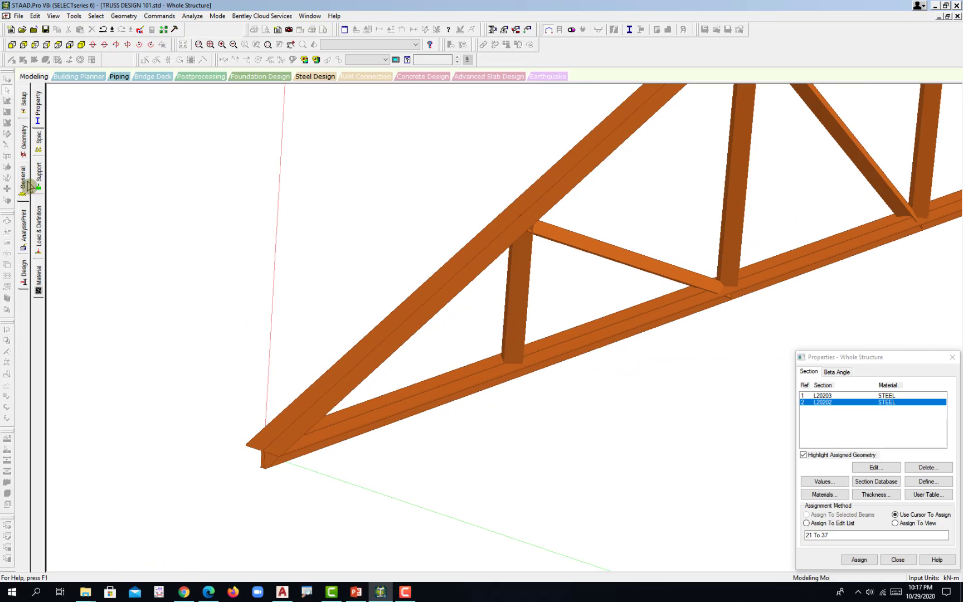
middle_drag(355, 279, 355, 249)
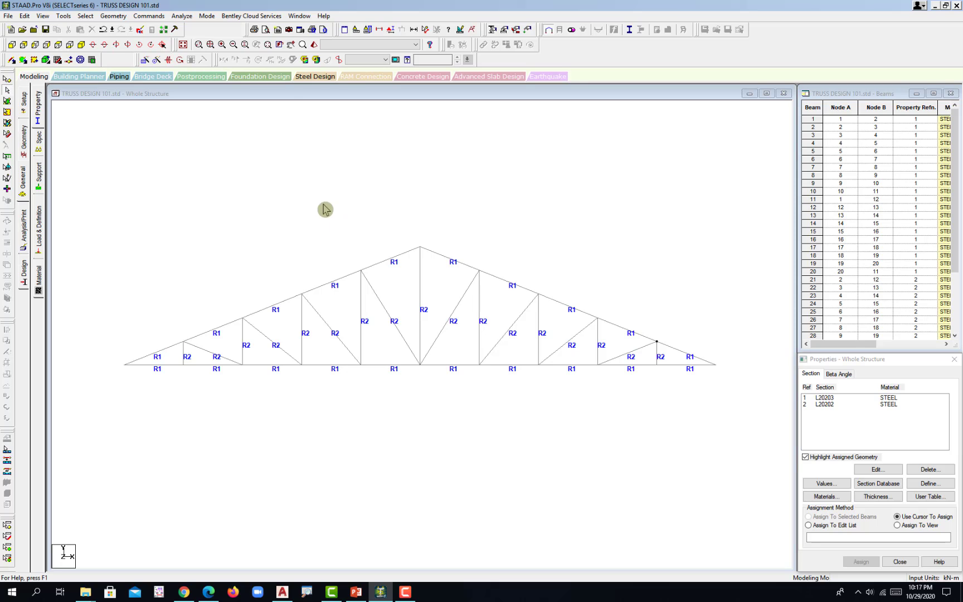
Open the beta angle properties, look up each member group's beta angle in the PowerPoint steel section slide, and return to STAAD.Pro.
click(37, 111)
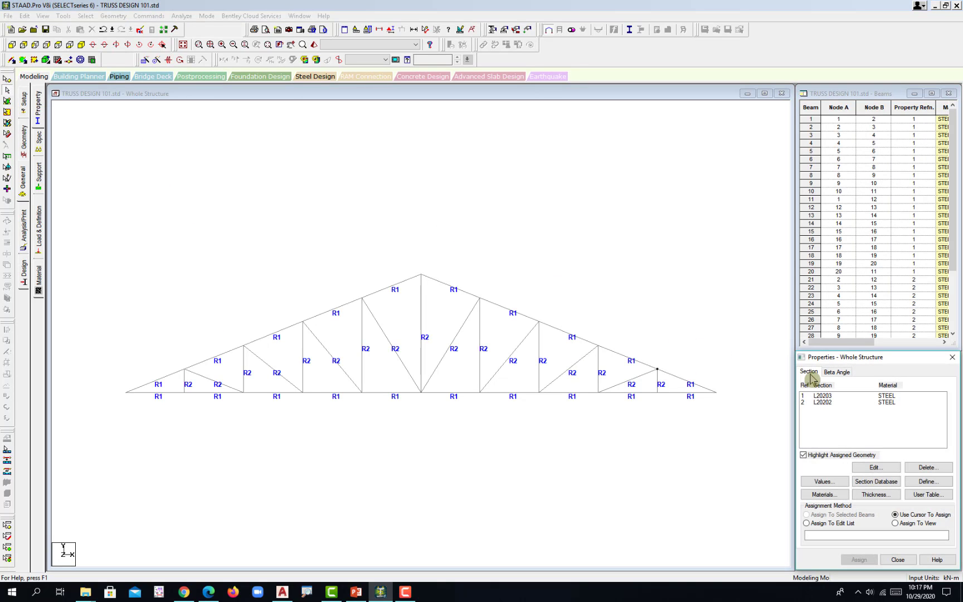
click(837, 373)
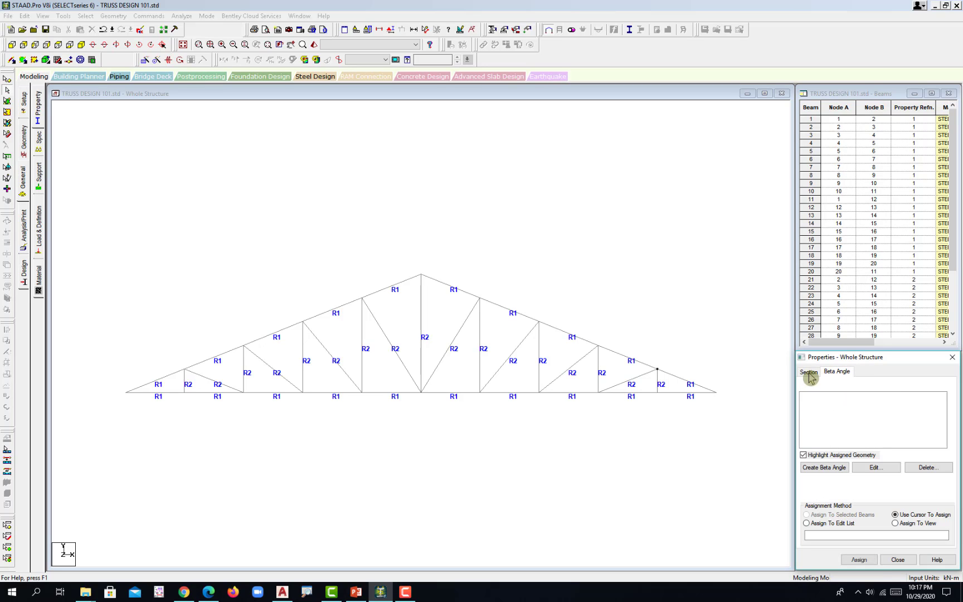
click(362, 593)
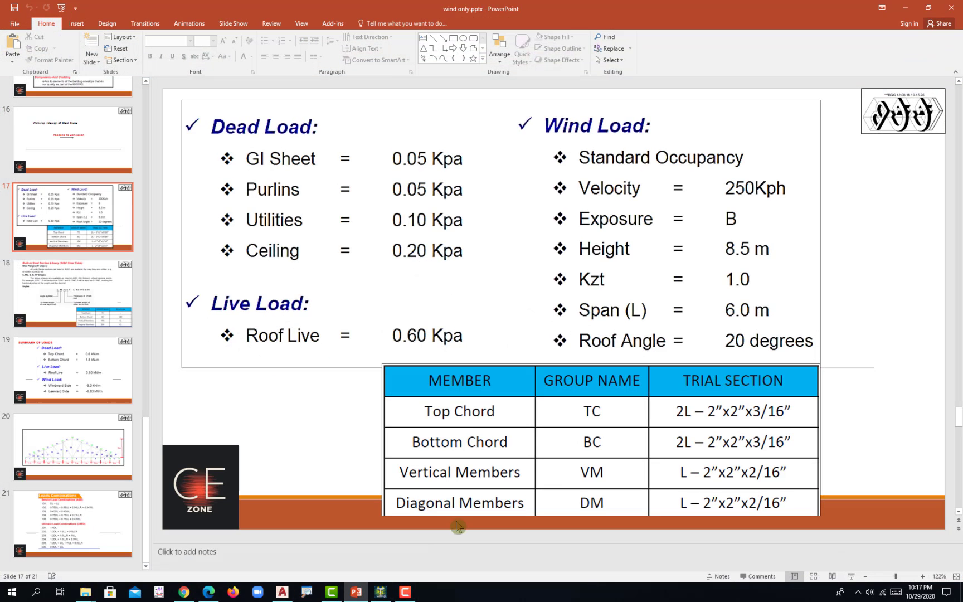
scroll(671, 484, down, 2)
scroll(791, 481, up, 1)
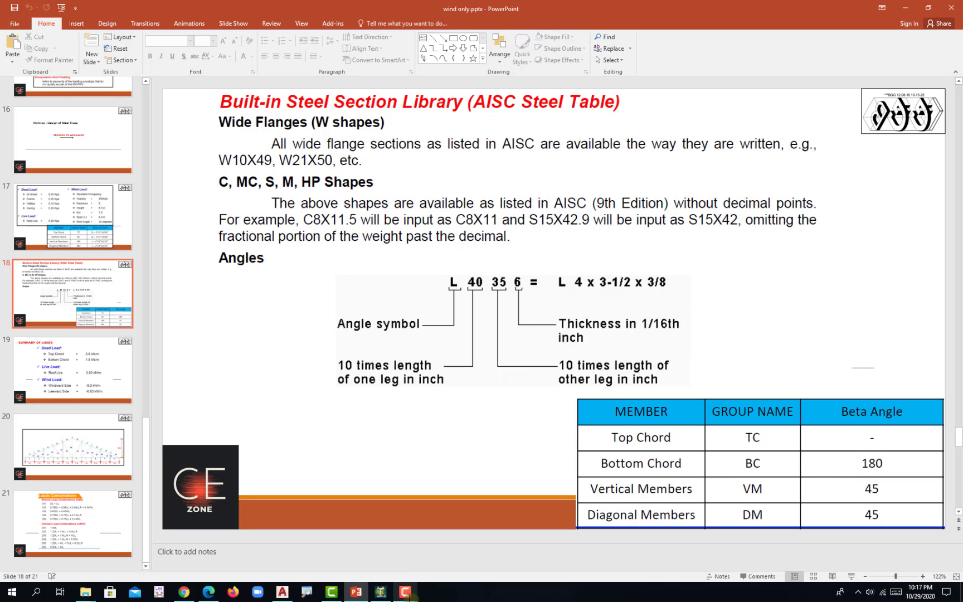
click(388, 592)
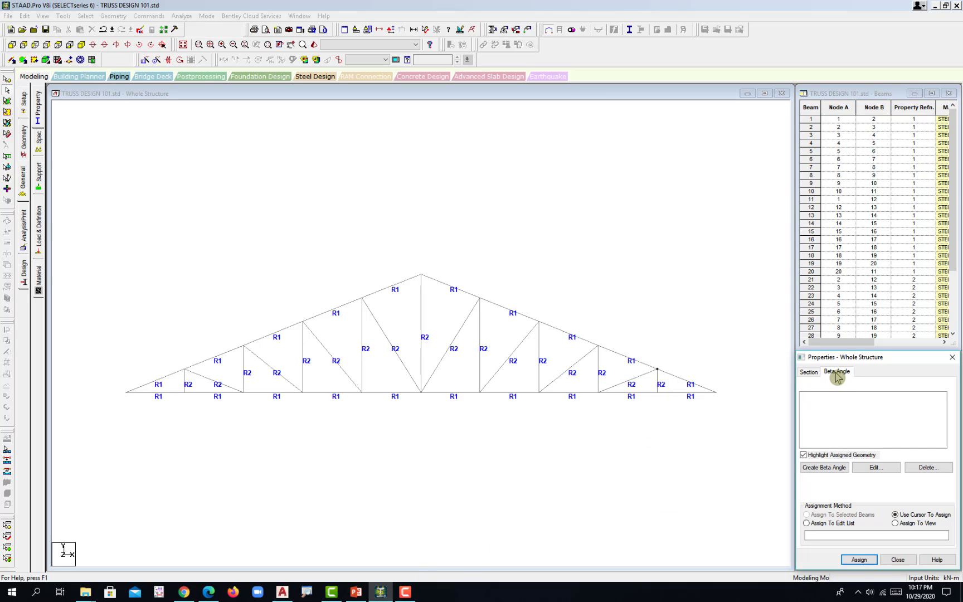
Create two beta angle definitions in degrees, one of 180 and one of 45.
click(840, 469)
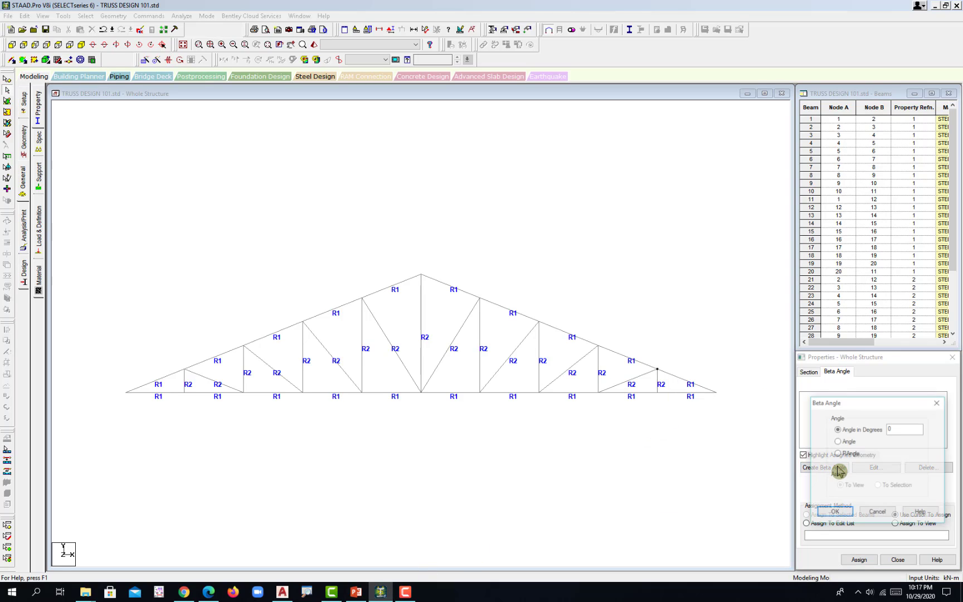
drag(868, 402, 684, 406)
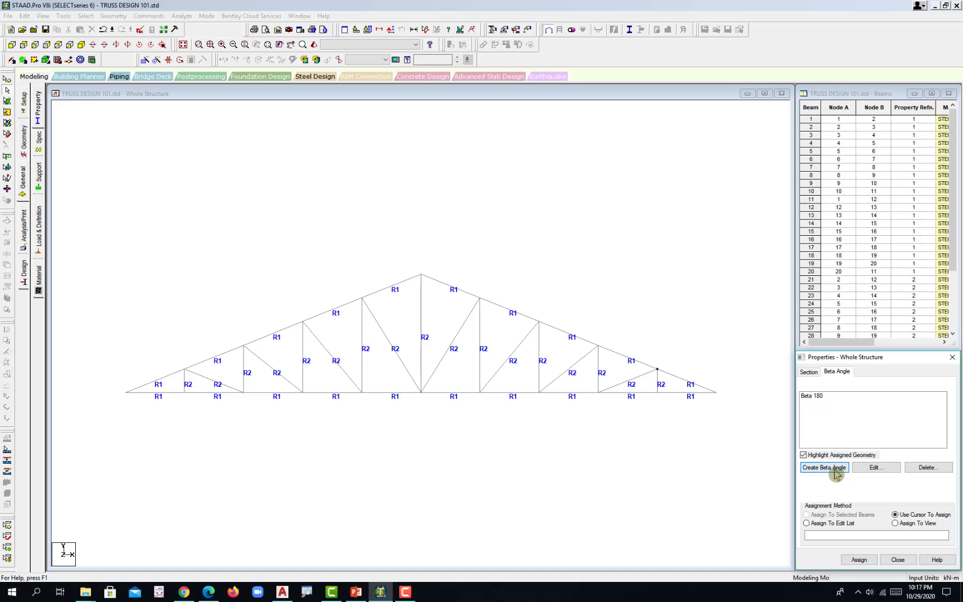
click(824, 468)
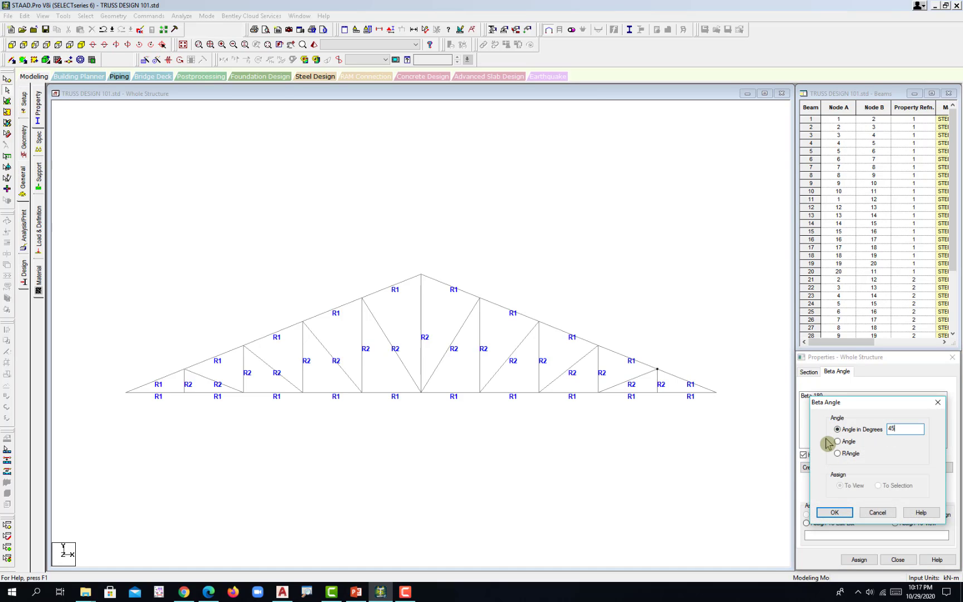
text(45)
click(834, 512)
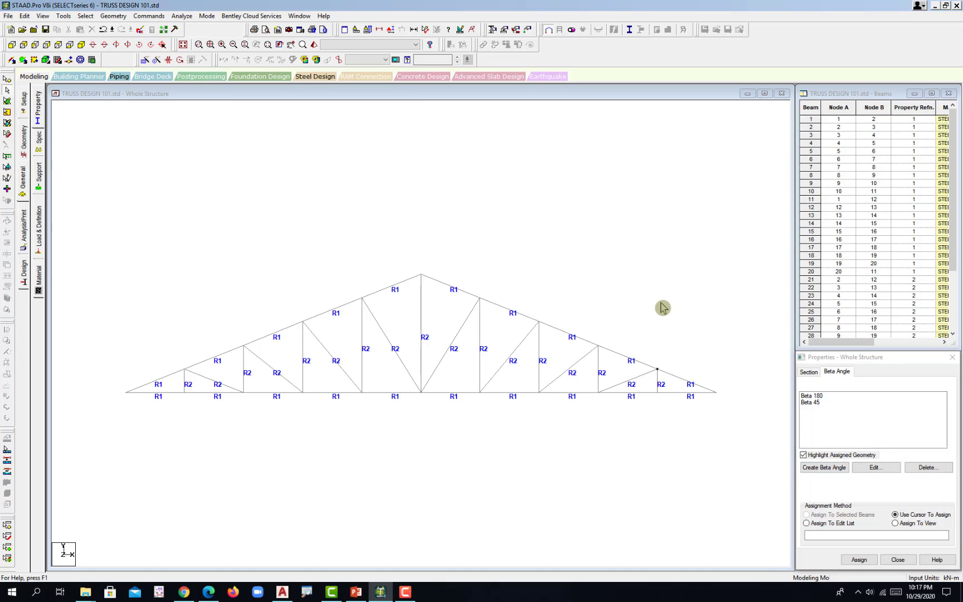
Assign Beta 180 to all bottom chord members, selecting them with the Drag Box selection mode.
click(821, 396)
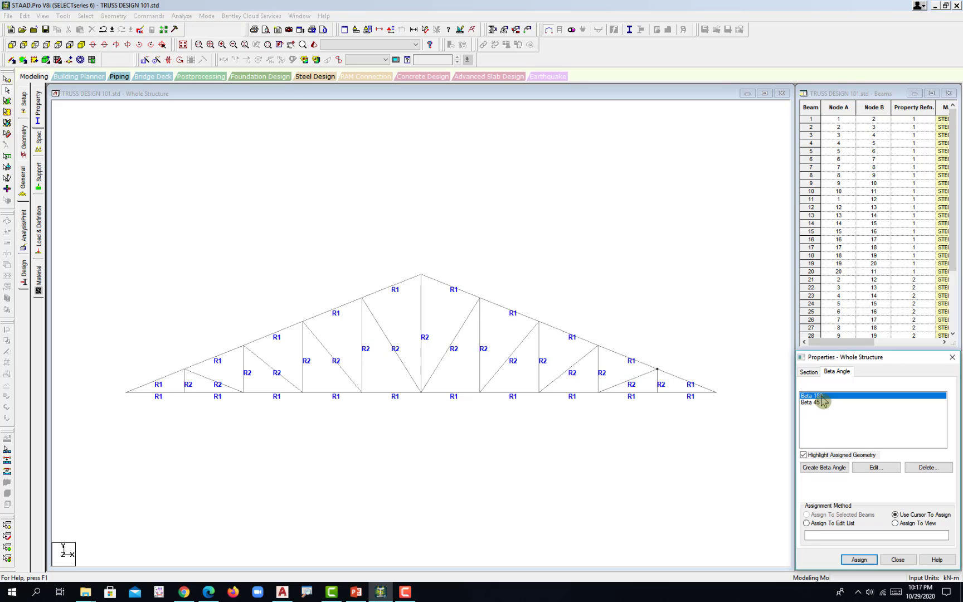
click(140, 393)
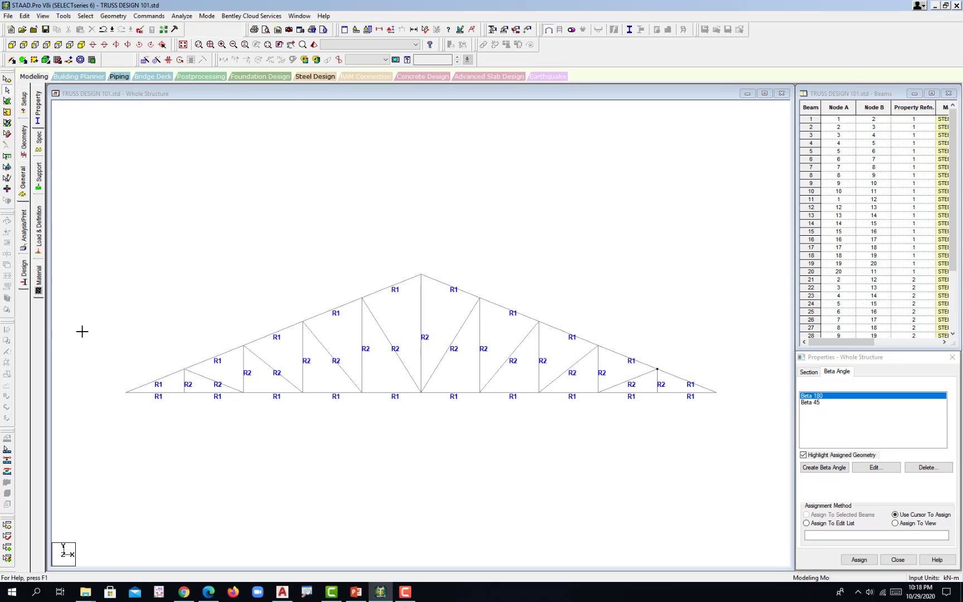
right_click(202, 188)
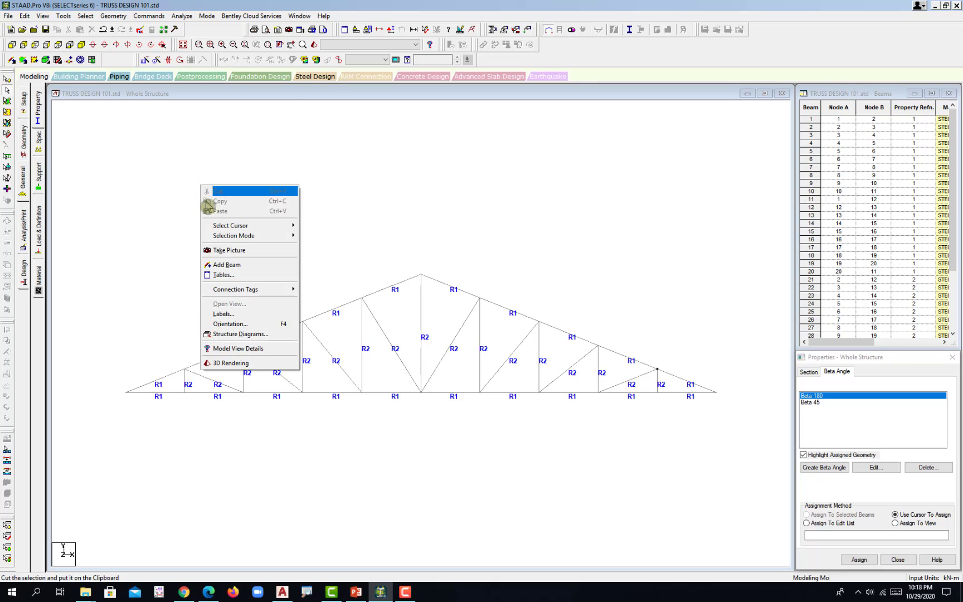
mouse_move(243, 235)
click(311, 235)
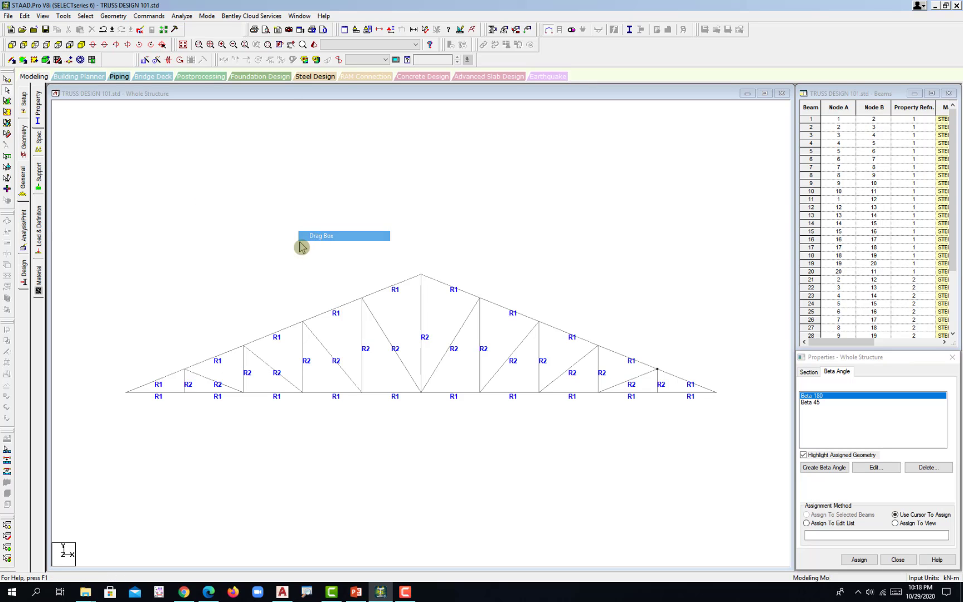
drag(111, 394, 748, 478)
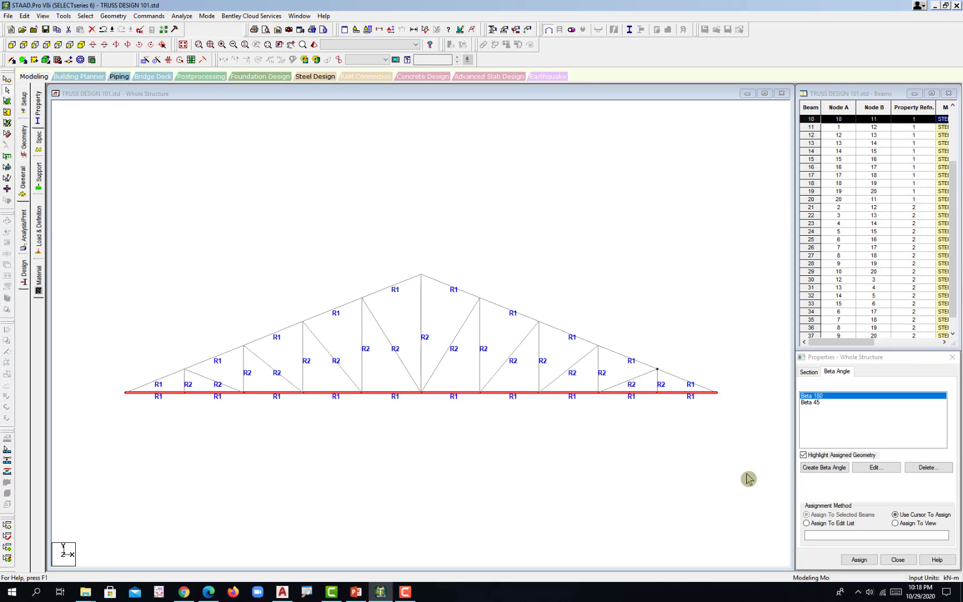
click(861, 559)
click(894, 490)
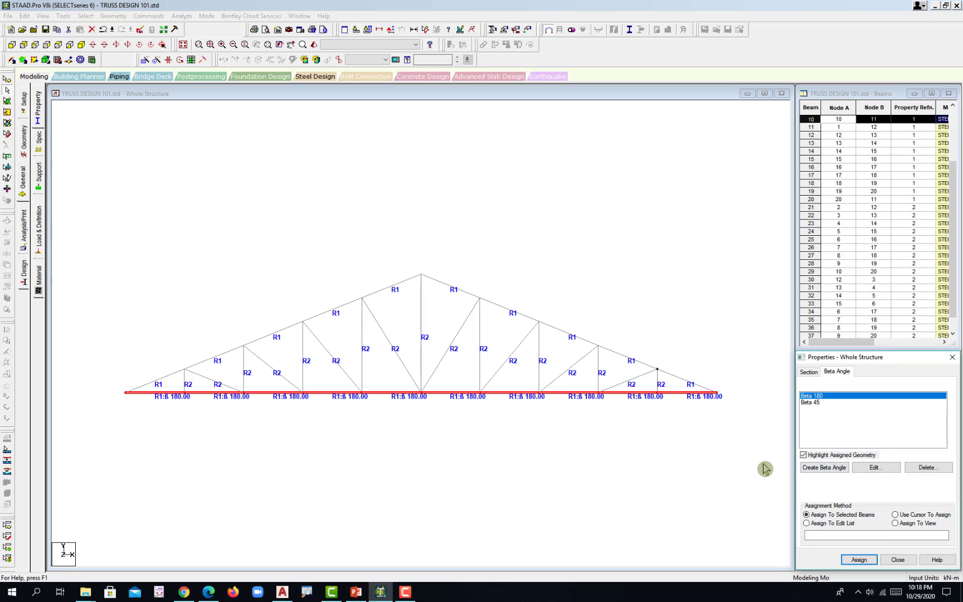
Assign Beta 45 to all vertical and diagonal web members using the Drag Line selection mode, clear the selection and return to the section list.
click(814, 403)
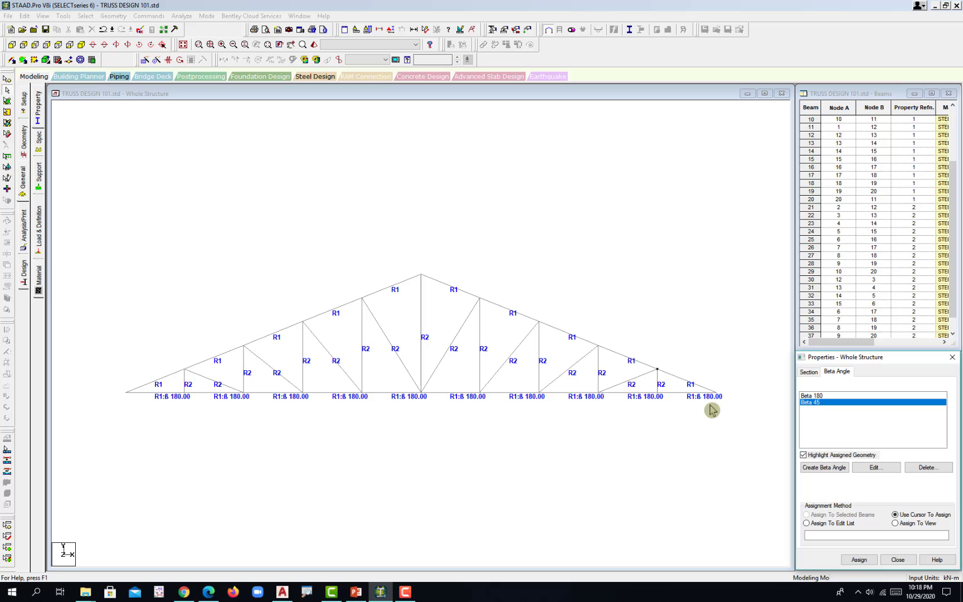
right_click(608, 286)
click(745, 345)
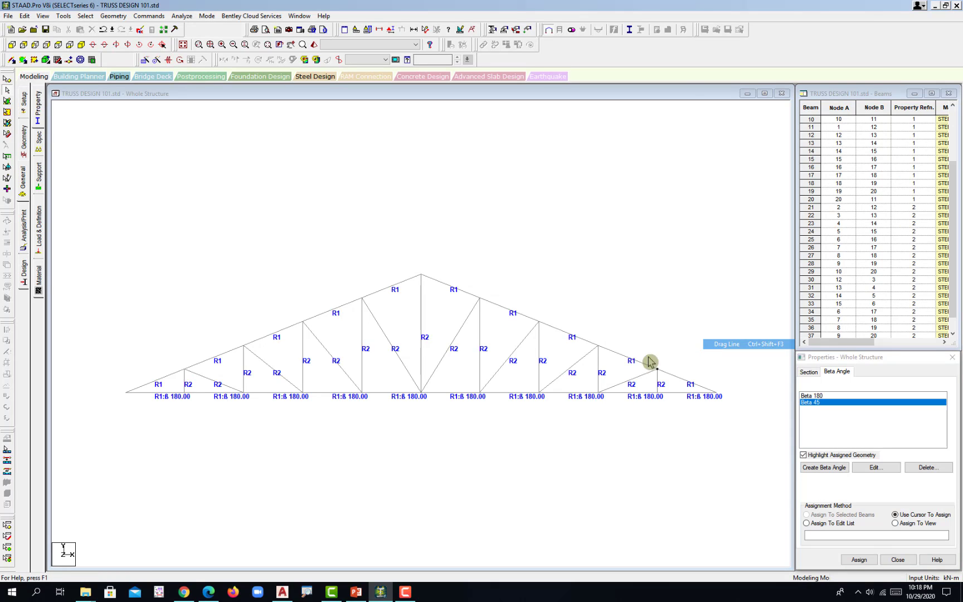
click(658, 385)
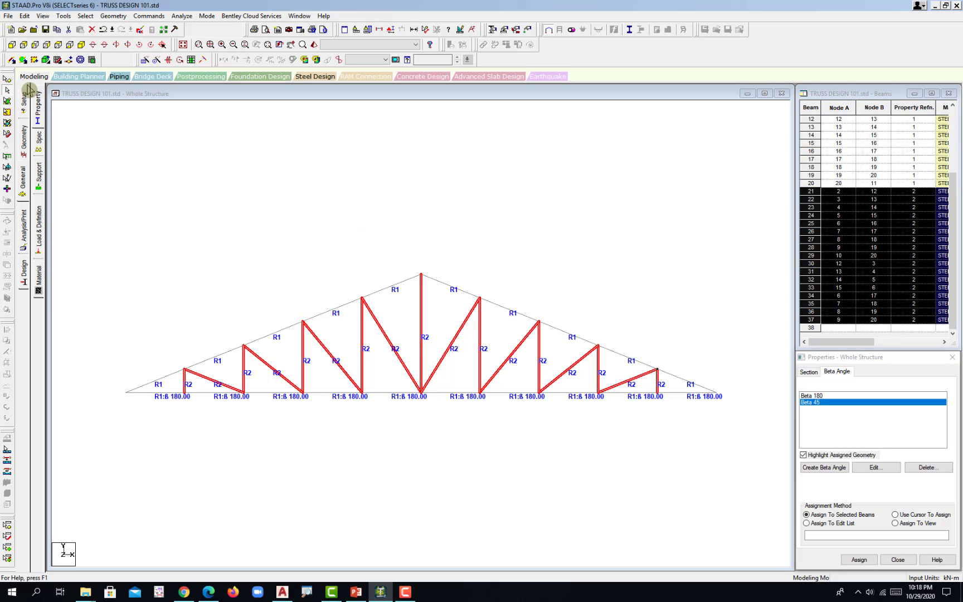
click(851, 563)
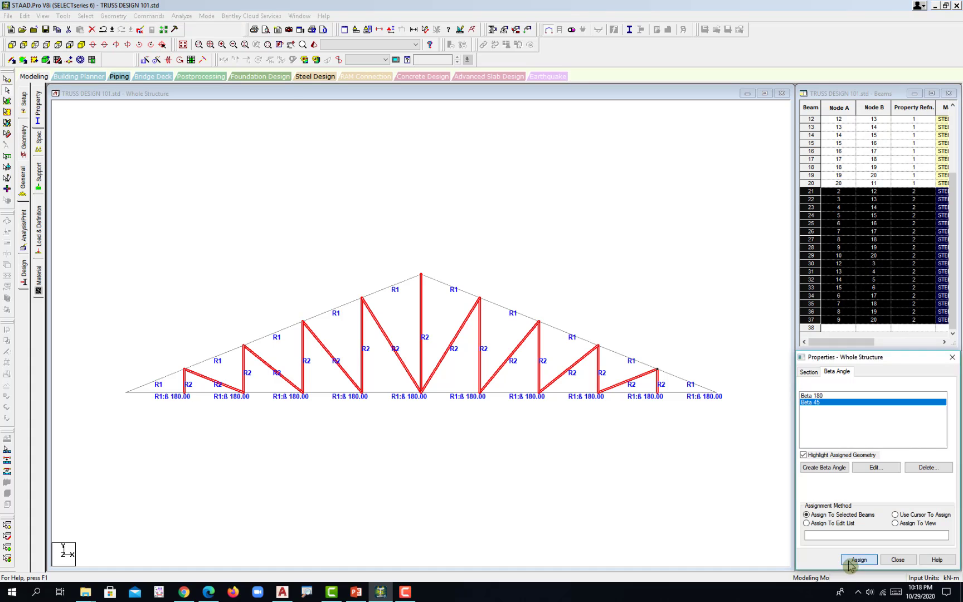
click(882, 490)
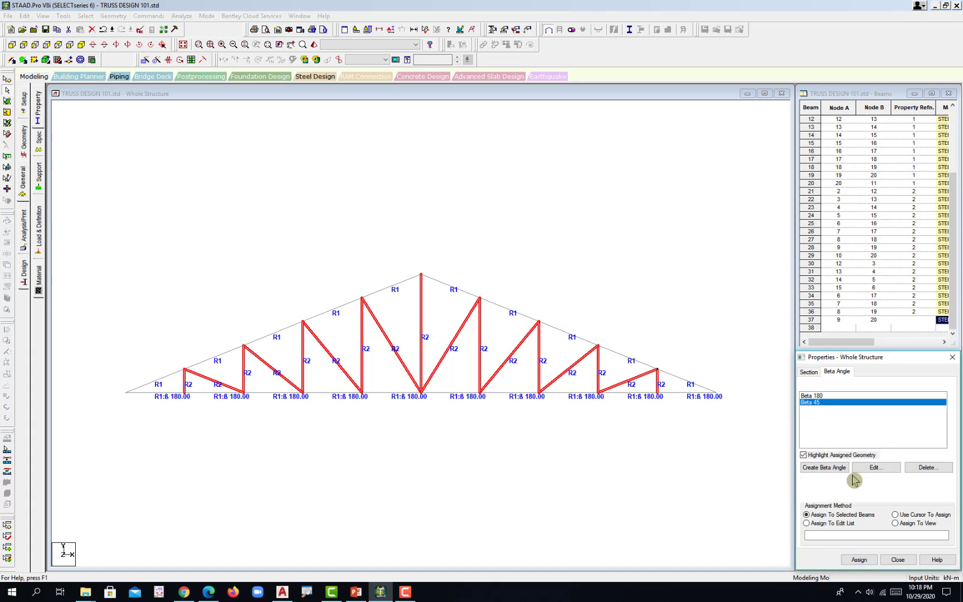
click(635, 300)
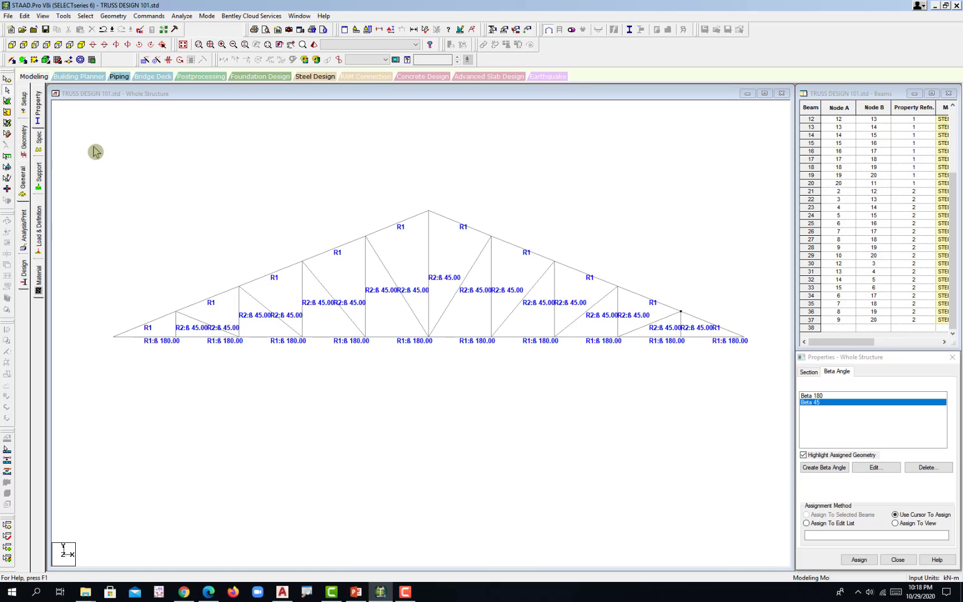
click(39, 106)
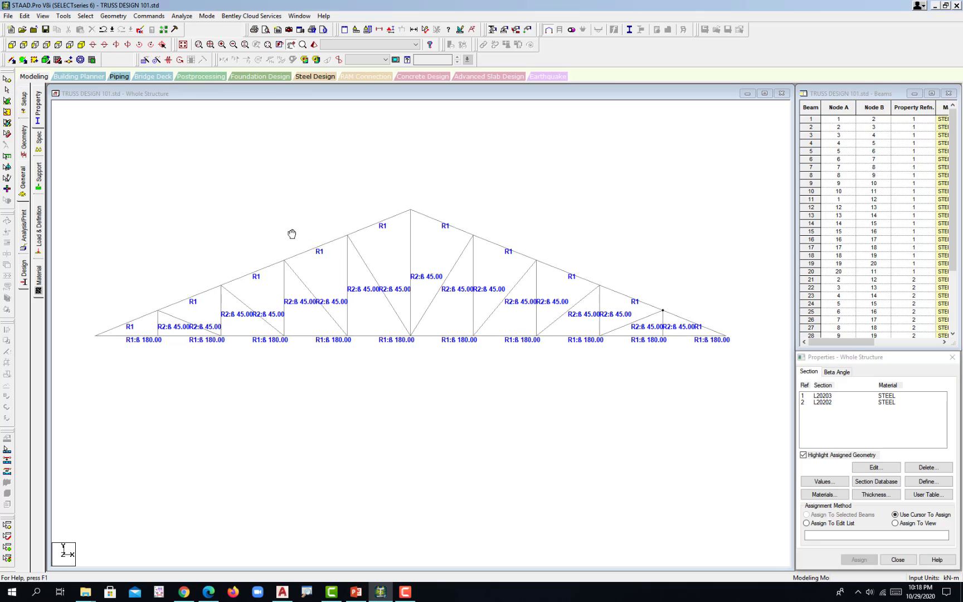
click(39, 142)
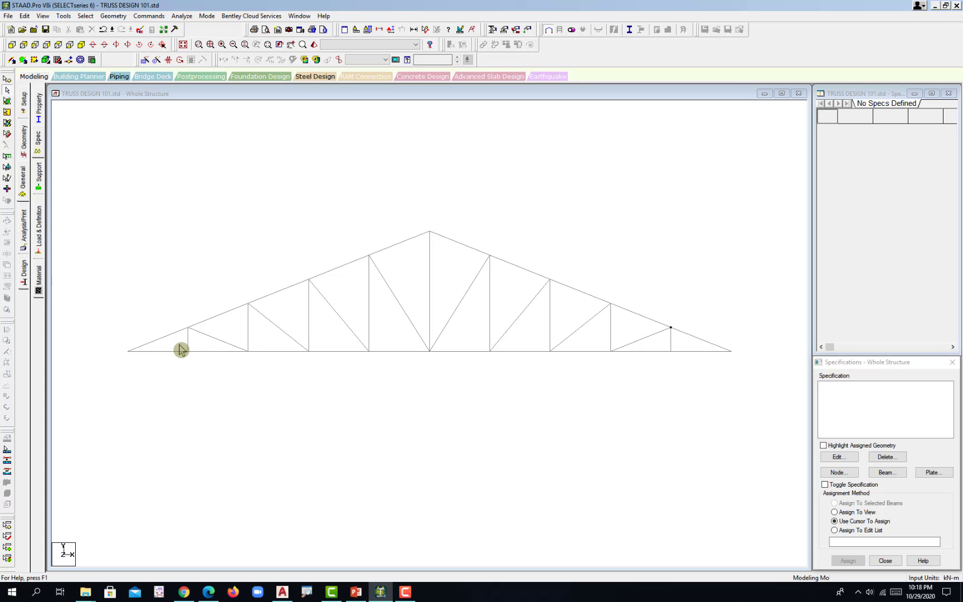
drag(184, 341, 702, 341)
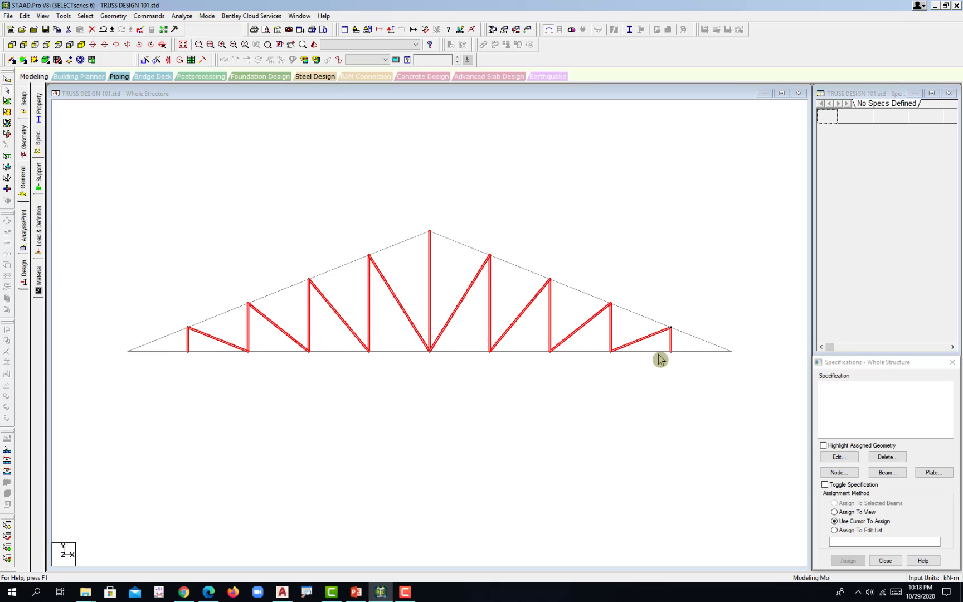
click(535, 337)
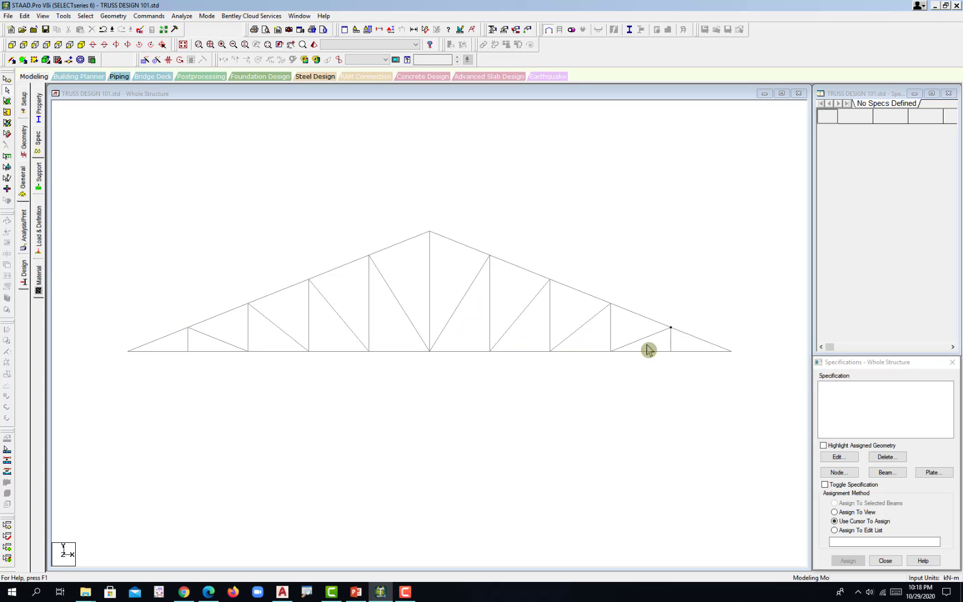
drag(683, 345, 180, 339)
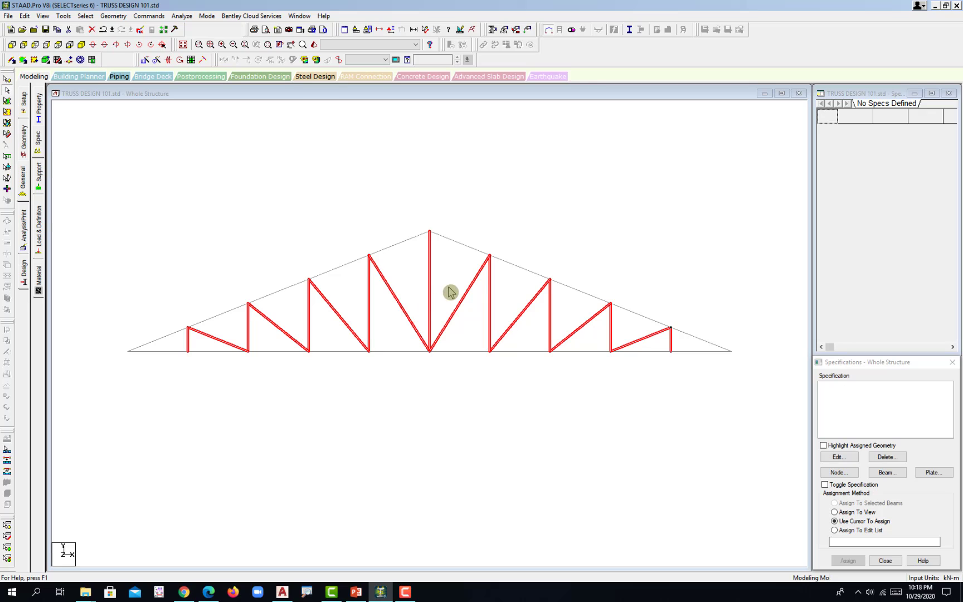
middle_drag(450, 288, 452, 304)
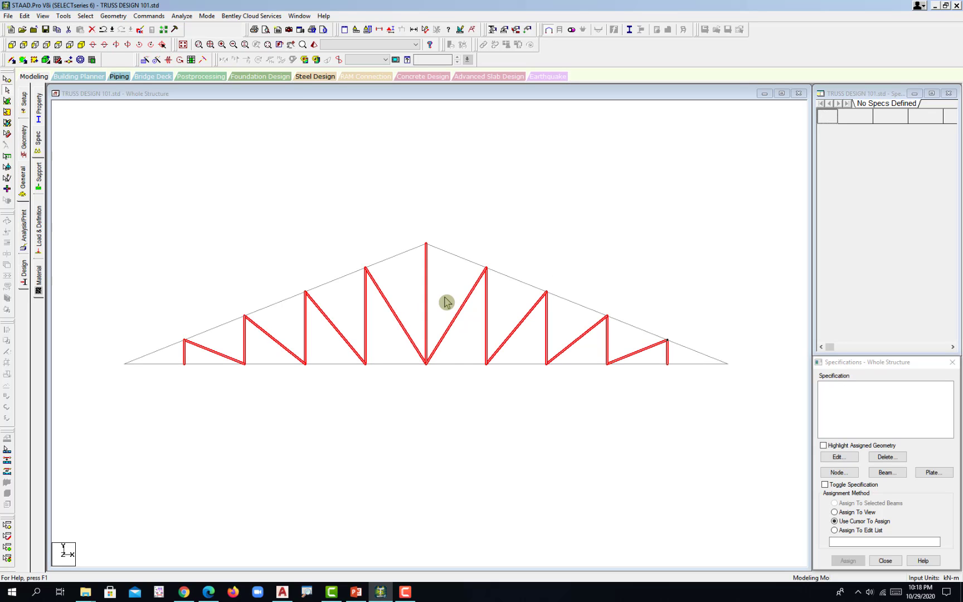
click(448, 302)
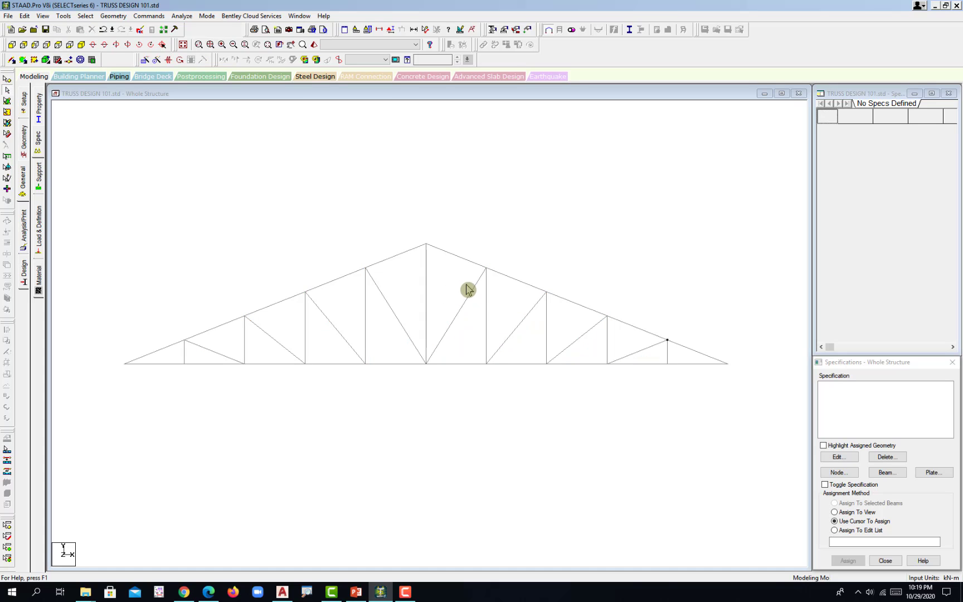
Add a Truss member specification for beams to the model's specifications.
click(38, 148)
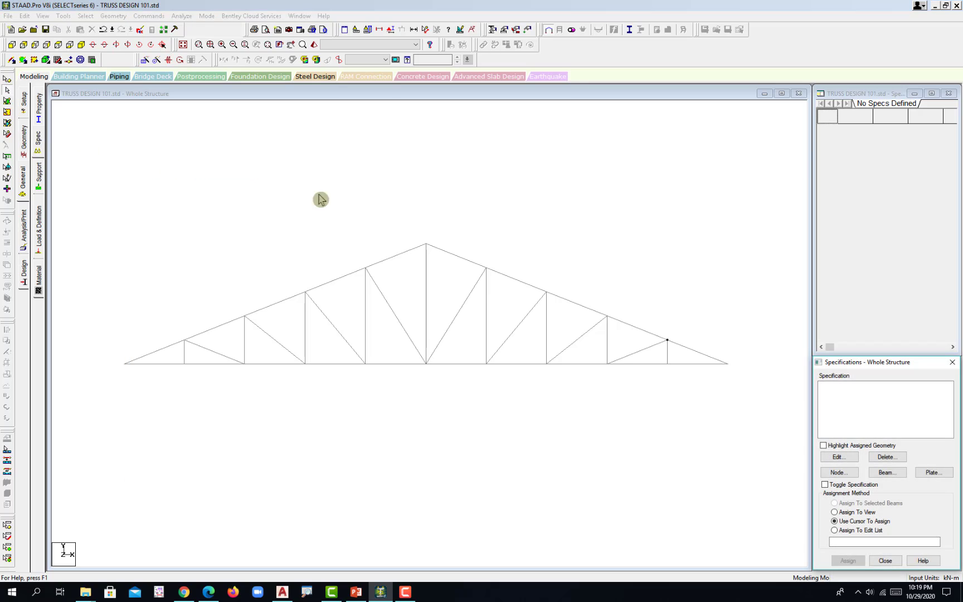
click(895, 475)
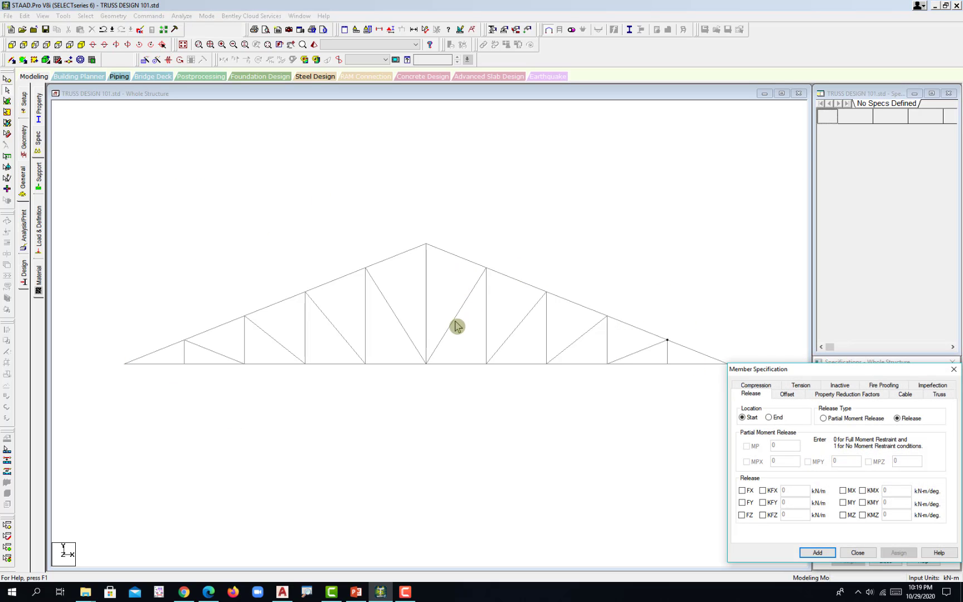
drag(929, 372, 838, 230)
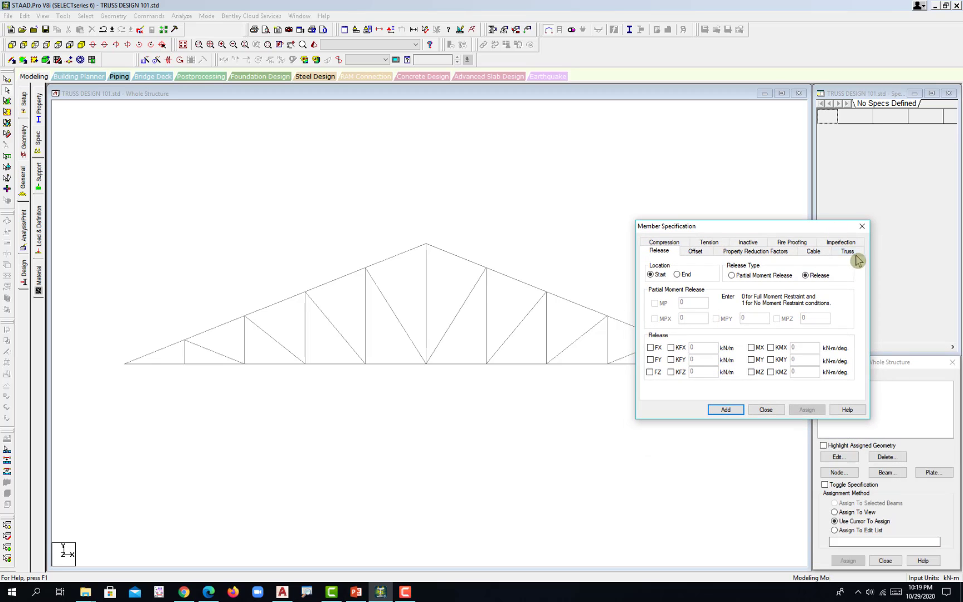
click(848, 251)
click(738, 415)
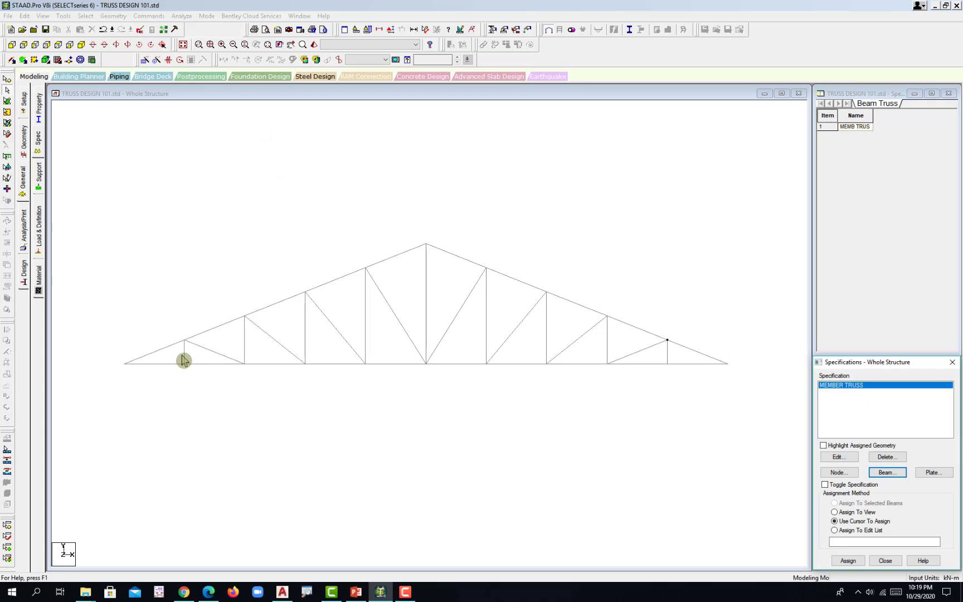
Assign the MEMBER TRUSS specification to all vertical and diagonal web members between the chords.
drag(183, 356, 682, 360)
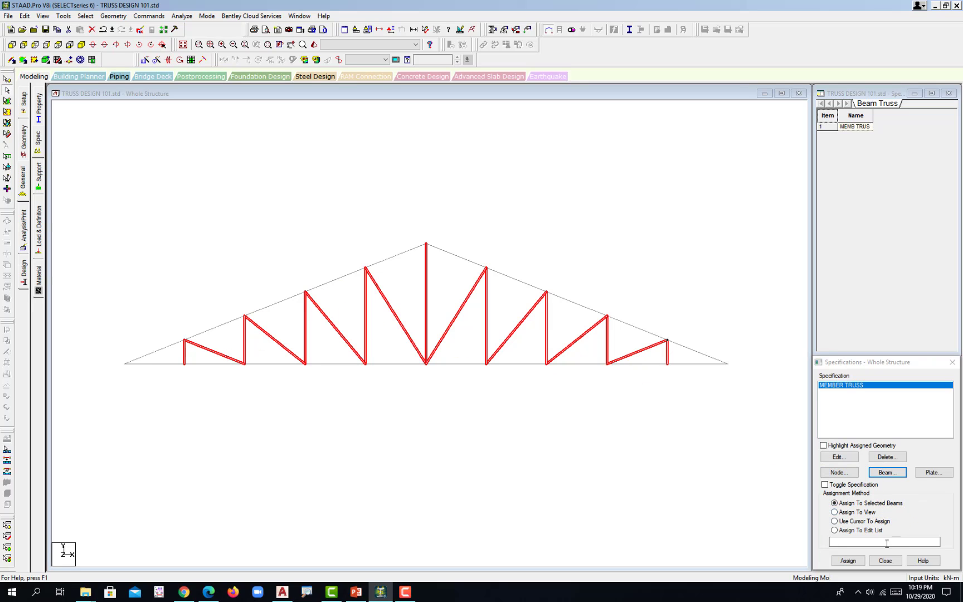
click(850, 560)
click(889, 491)
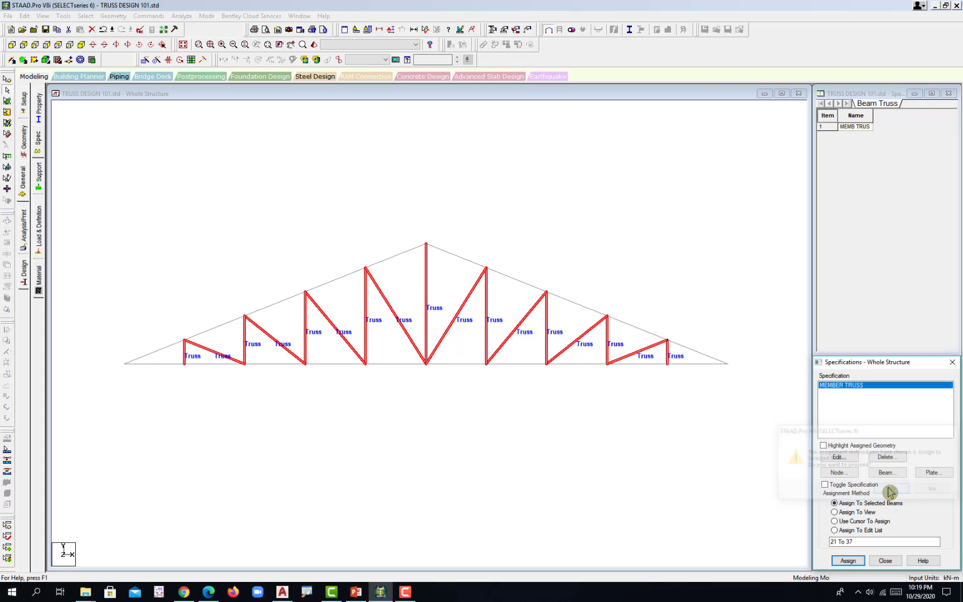
Open the support definitions for the whole structure and clear the member selection.
click(38, 181)
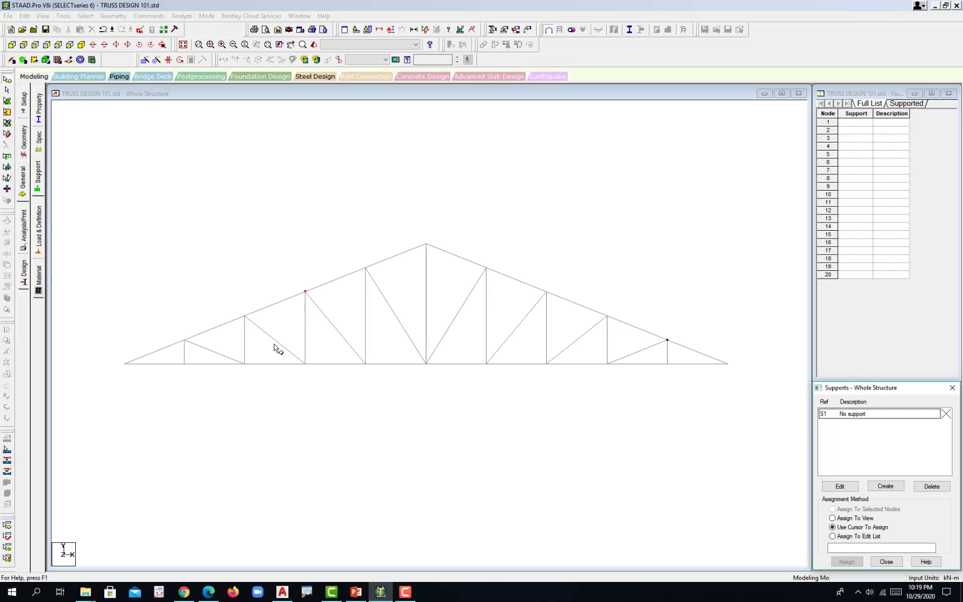
click(241, 389)
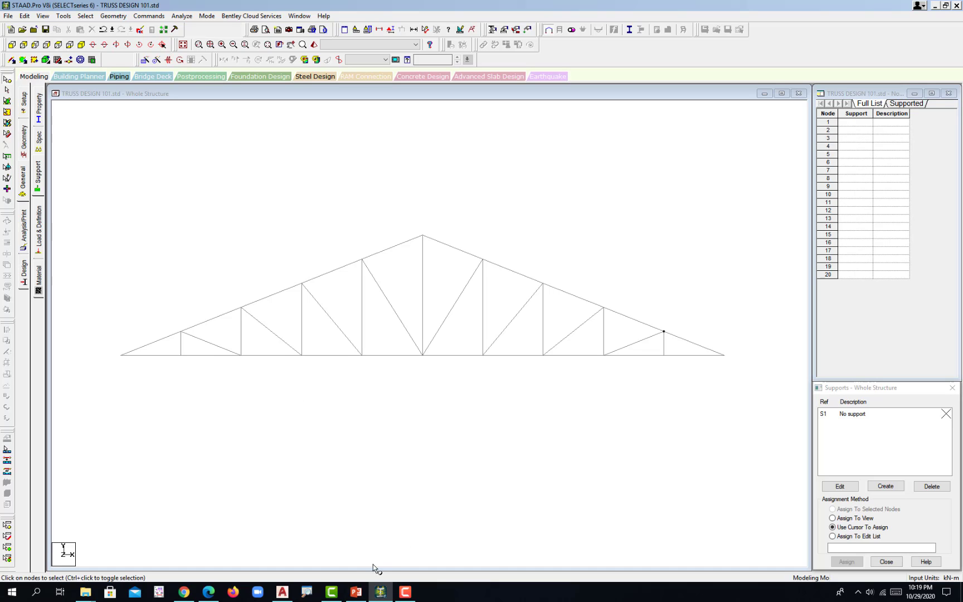
Switch to AutoCAD, examine where the roof truss bears on the columns in the elevation drawing, and return to STAAD.Pro.
click(283, 592)
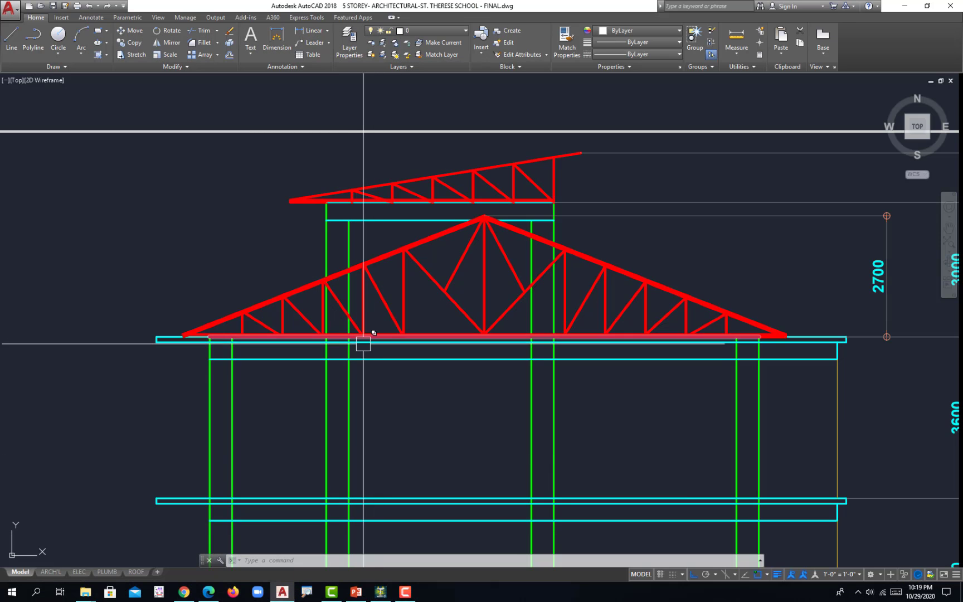
middle_drag(364, 344, 343, 309)
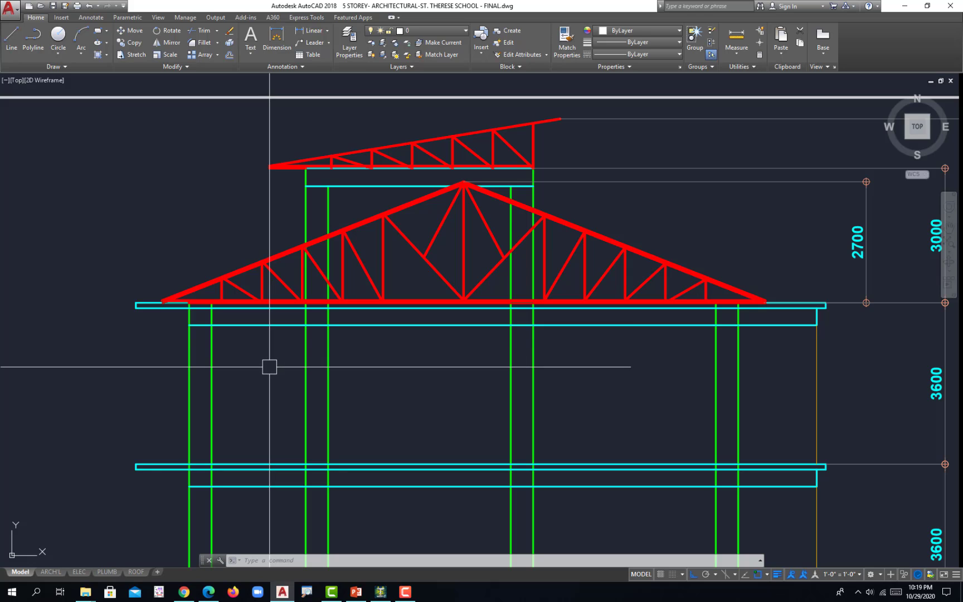
scroll(254, 322, up, 2)
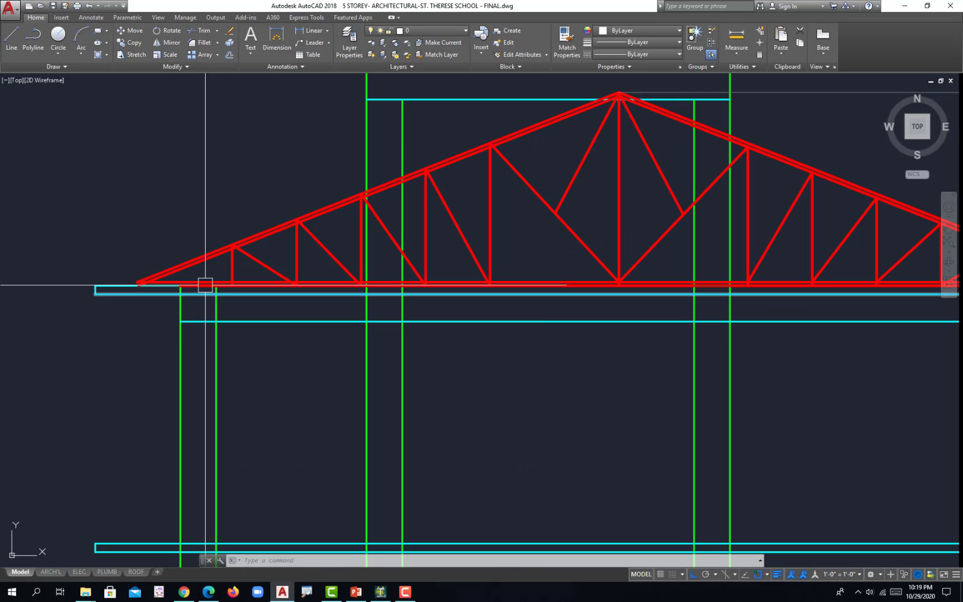
scroll(462, 314, down, 2)
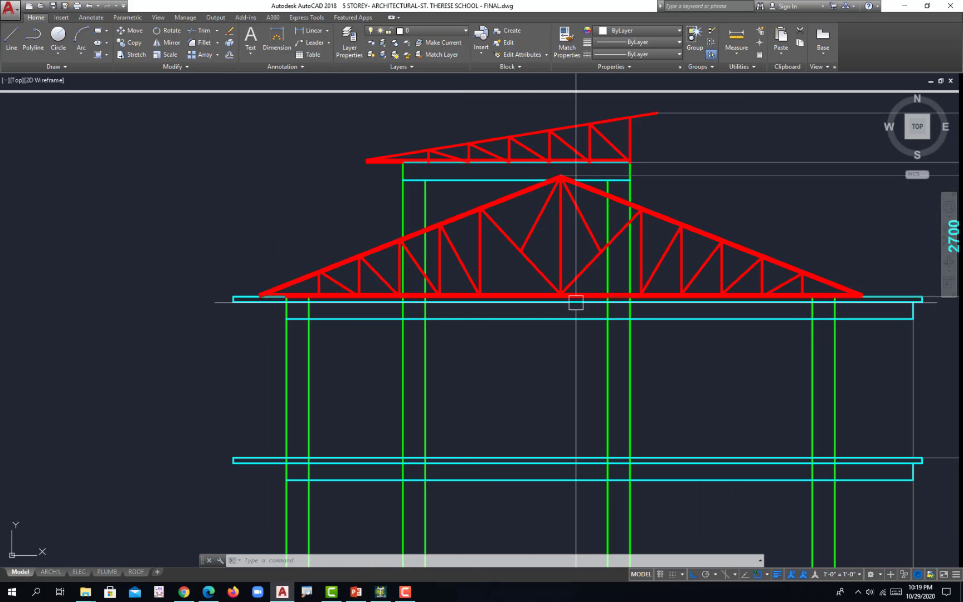
middle_drag(780, 308, 746, 294)
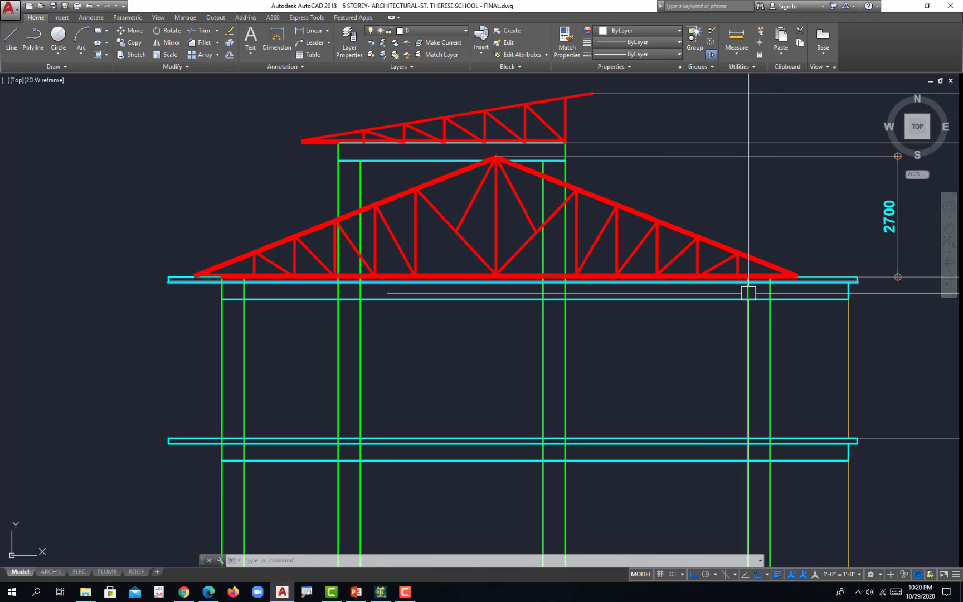
mouse_move(728, 358)
middle_down()
mouse_move(734, 339)
mouse_move(688, 338)
middle_up()
scroll(735, 339, down, 2)
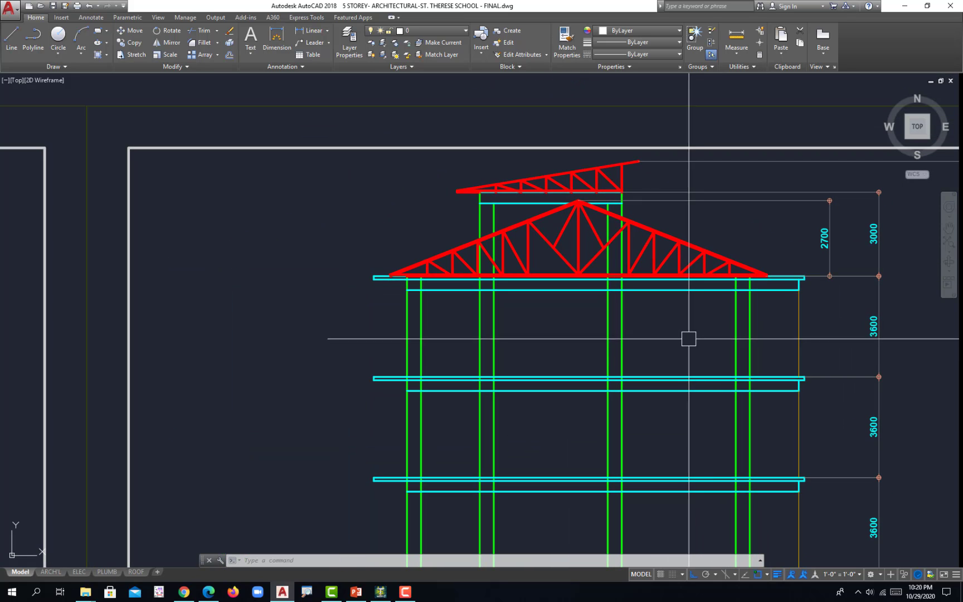
scroll(649, 309, up, 2)
scroll(649, 309, up, 3)
scroll(493, 335, down, 3)
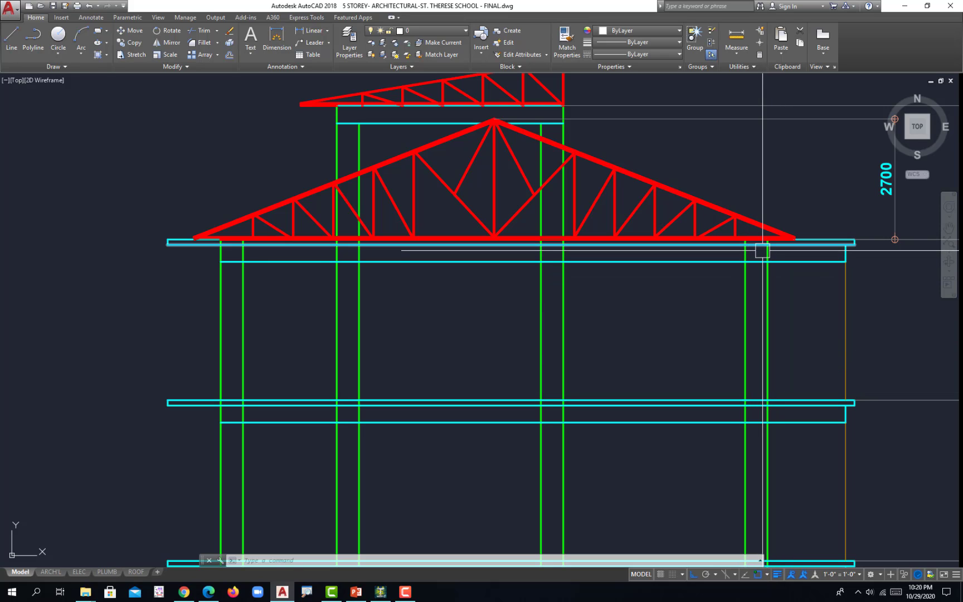
middle_drag(758, 254, 738, 275)
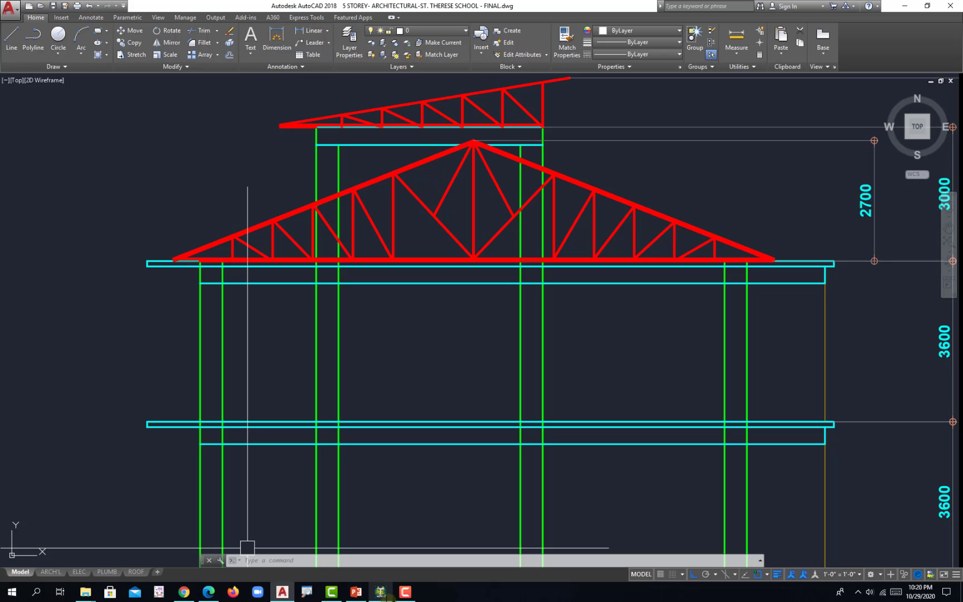
mouse_move(390, 595)
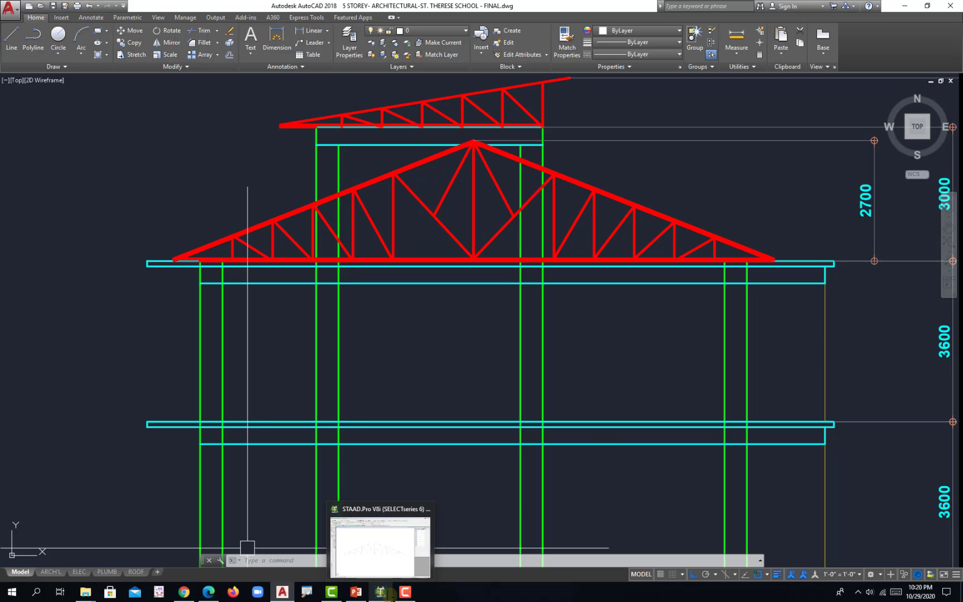
click(391, 596)
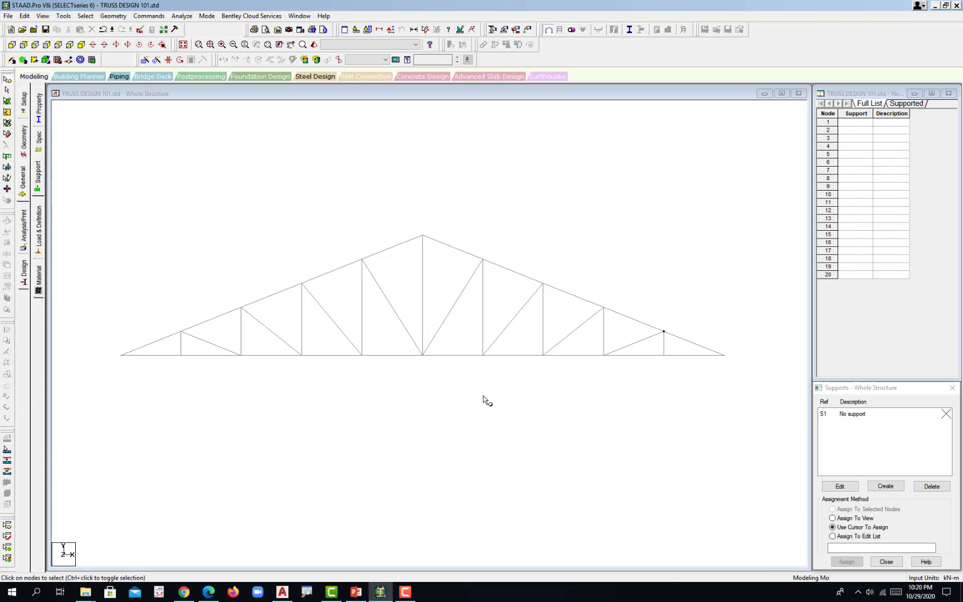
Create a pinned support definition and save the modified structure.
click(886, 486)
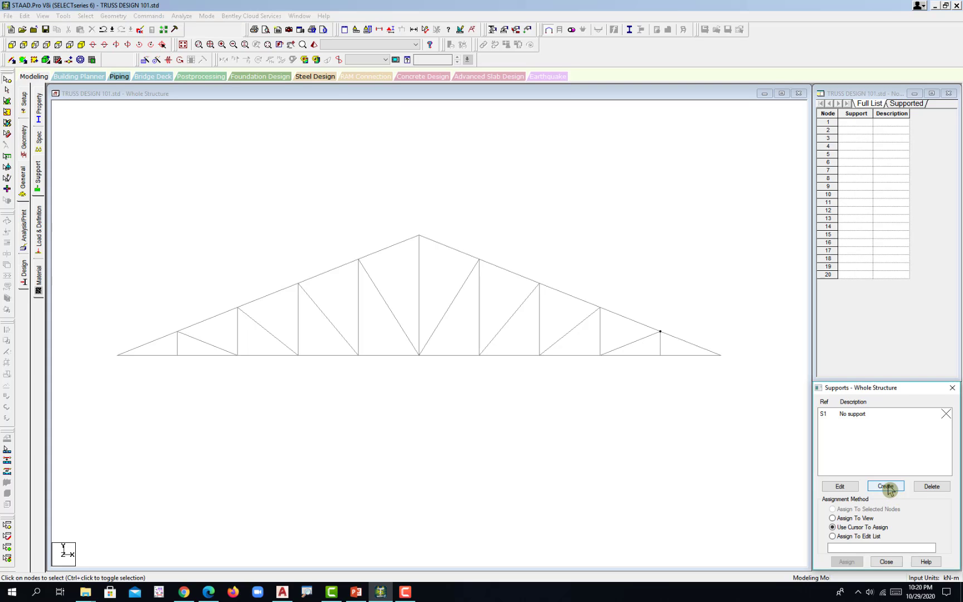
drag(851, 340, 498, 212)
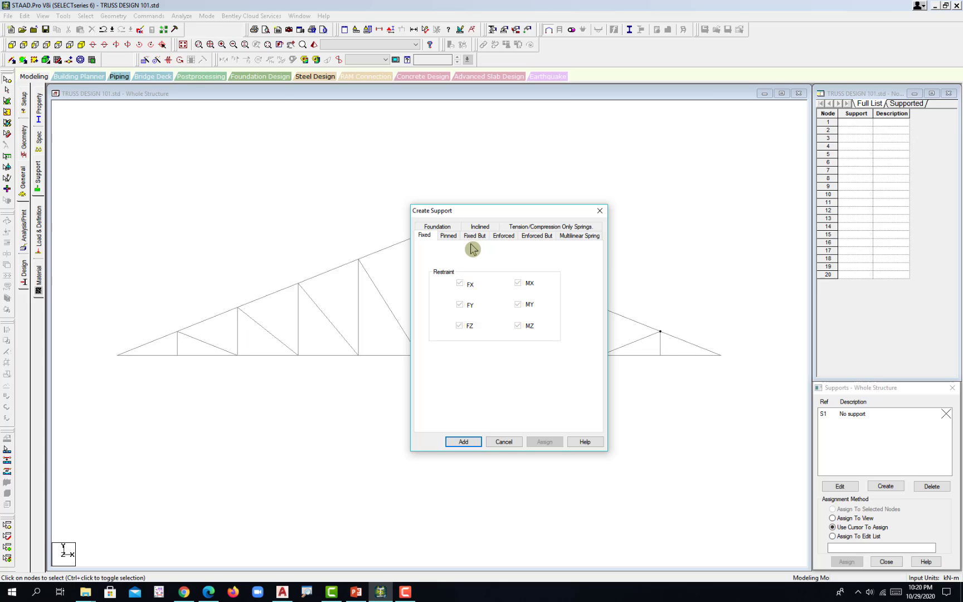
click(448, 236)
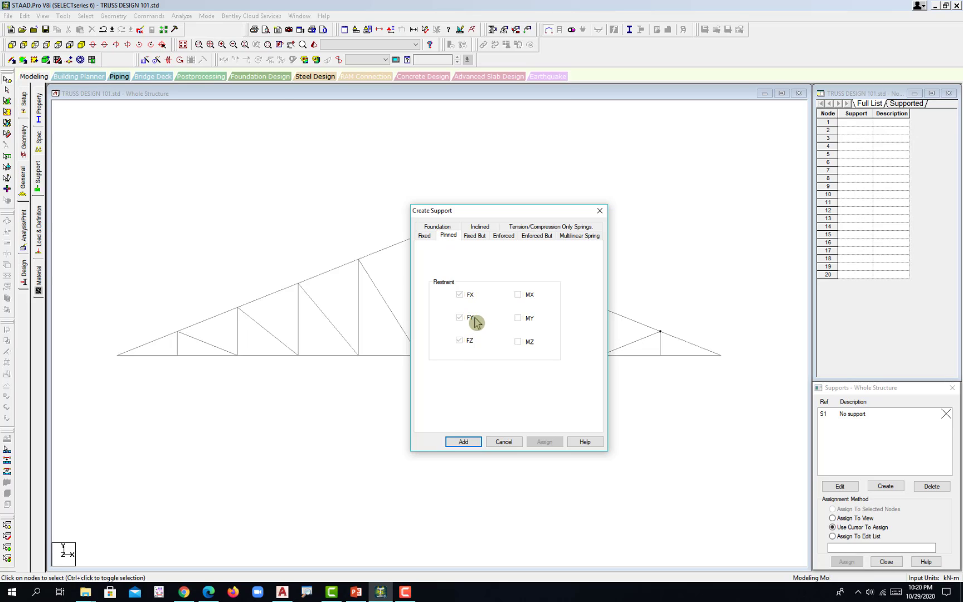
click(471, 446)
click(887, 503)
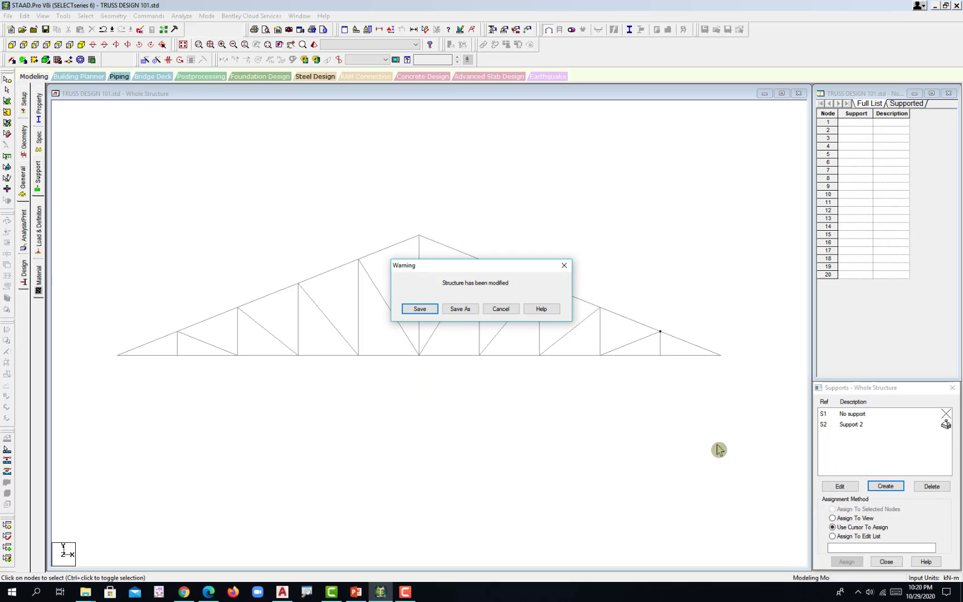
click(418, 309)
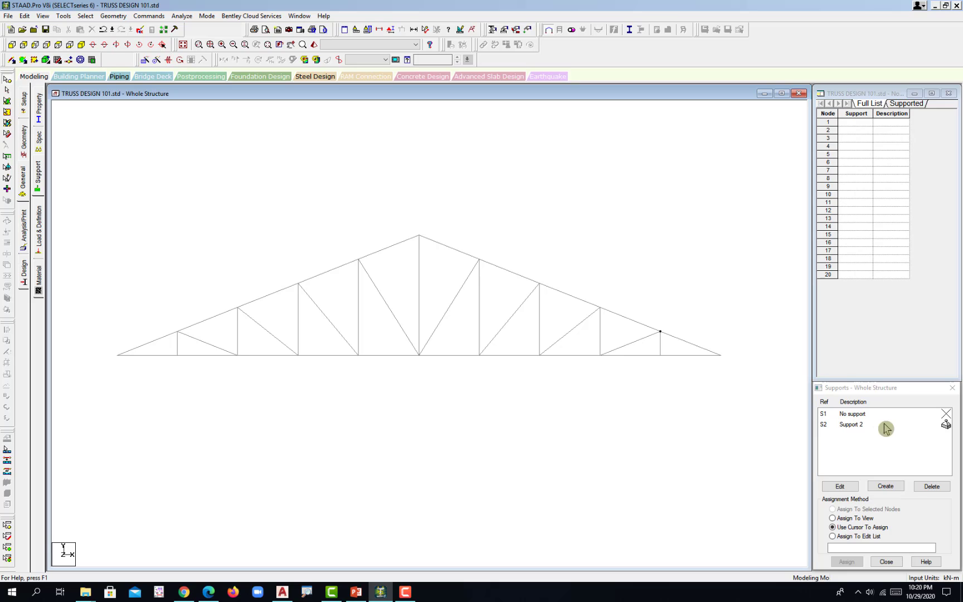
click(851, 425)
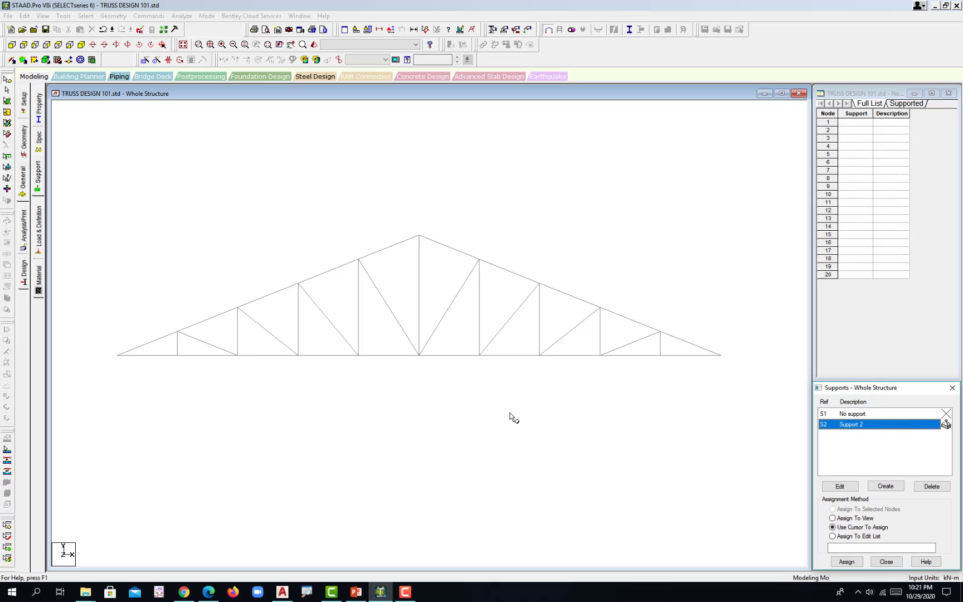
click(169, 353)
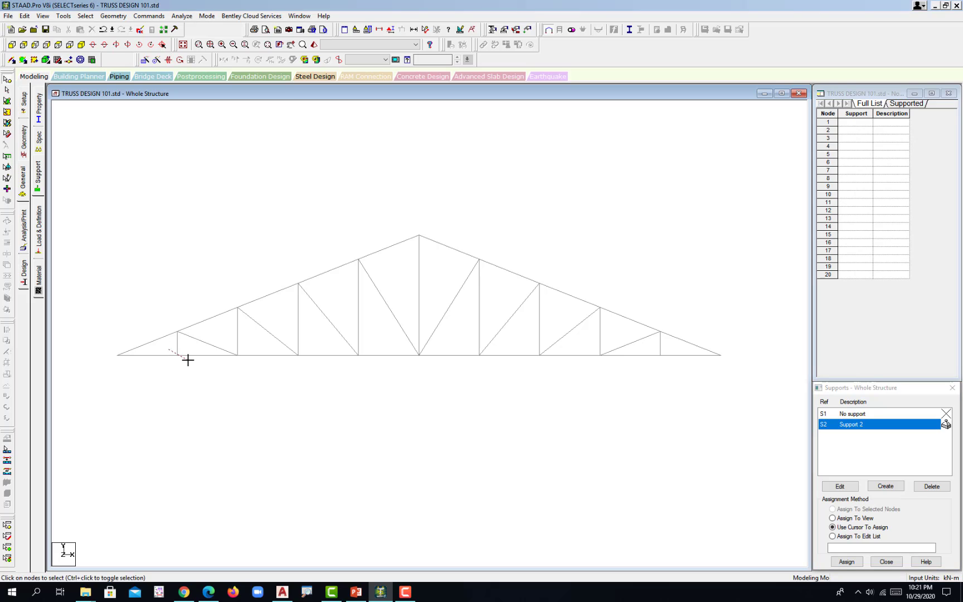
click(177, 354)
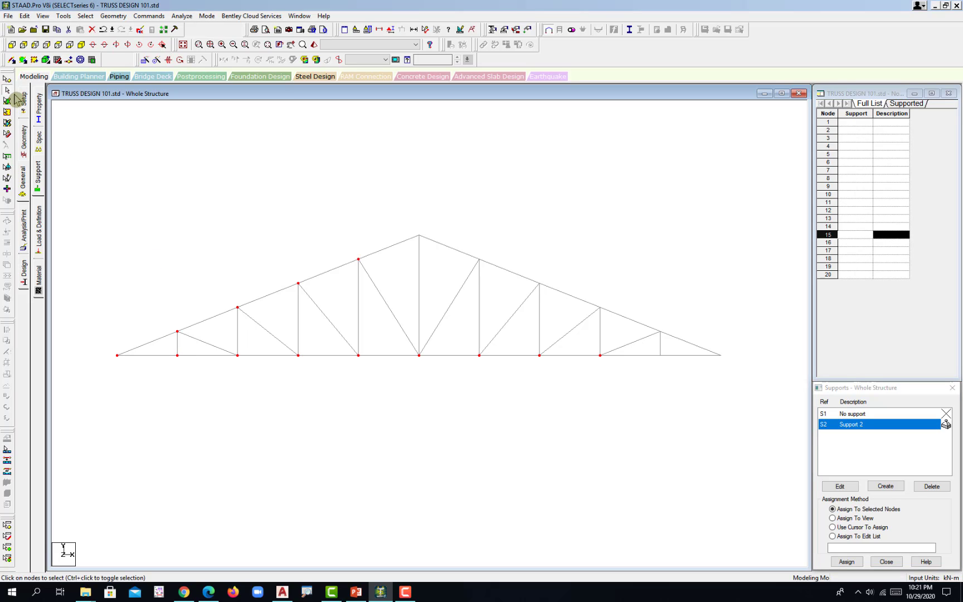
click(213, 187)
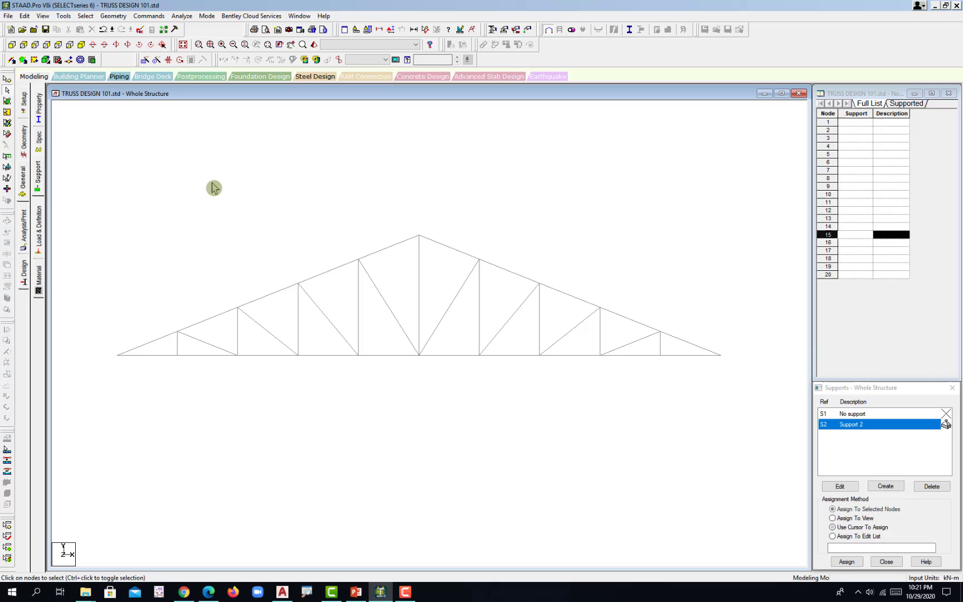
Switch the selection mode to Drag Box.
right_click(264, 207)
mouse_move(339, 254)
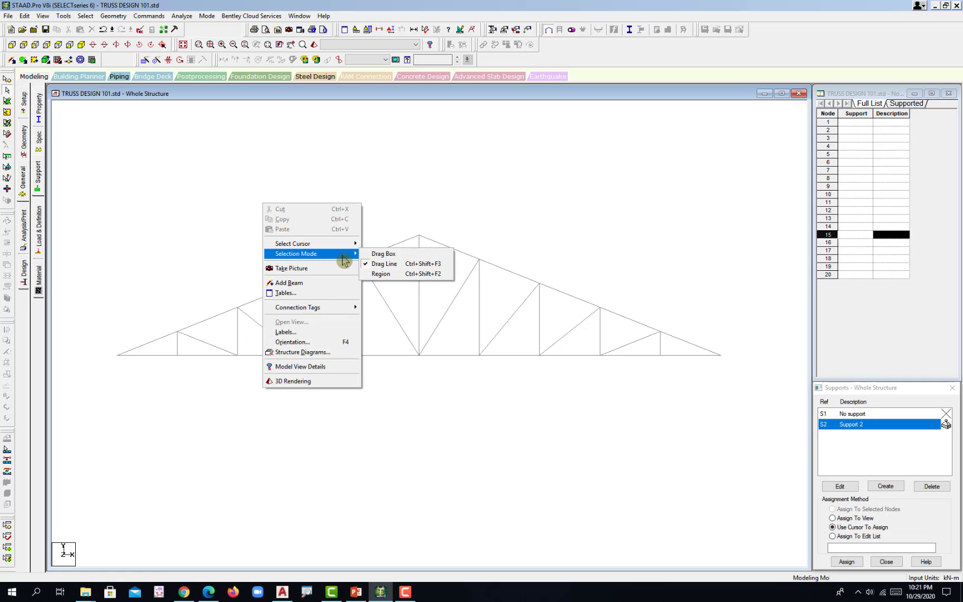
click(384, 255)
Assign the pinned support to bottom chord nodes 2 and 10, directly below the outermost vertical members.
click(890, 425)
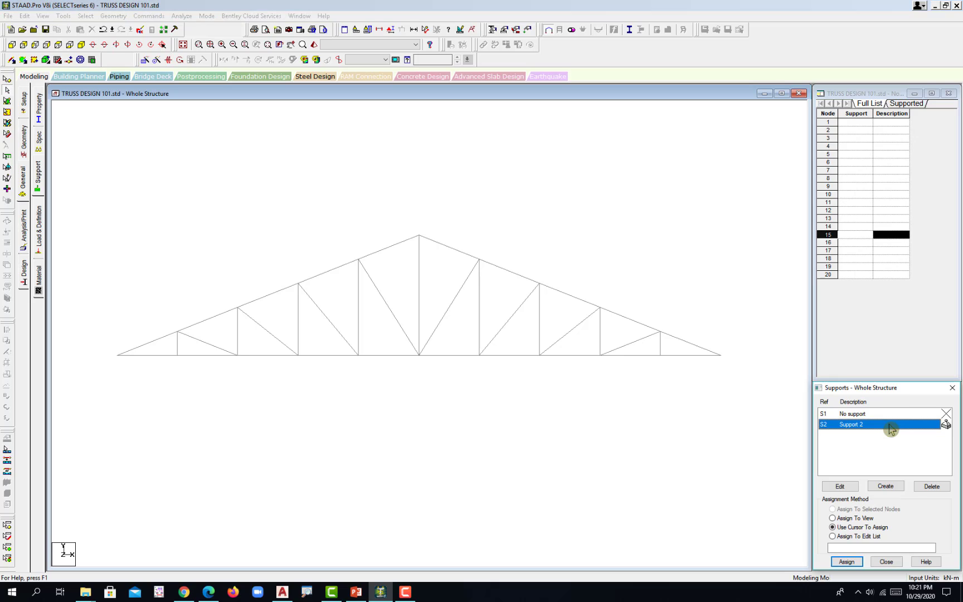
click(176, 355)
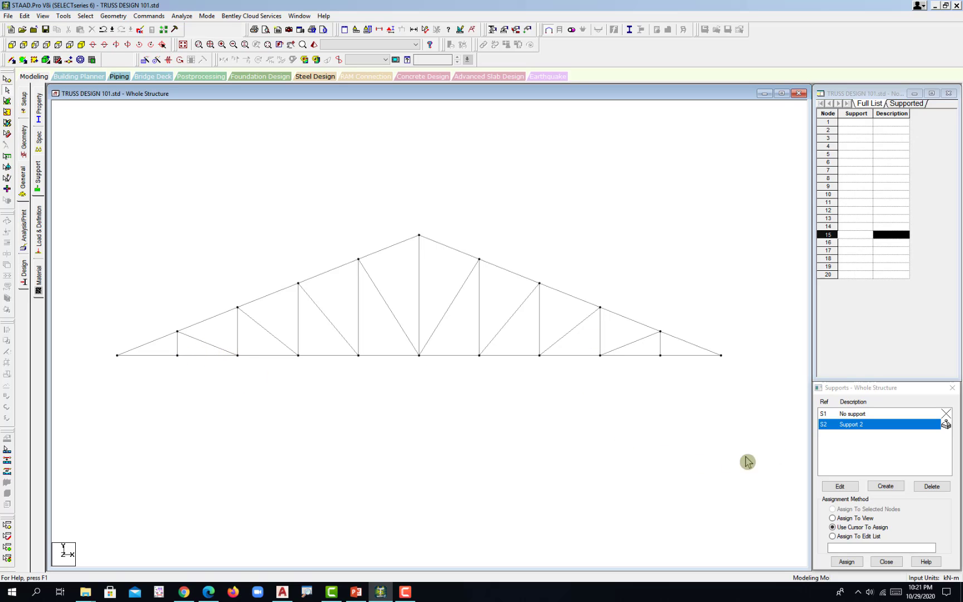
click(872, 429)
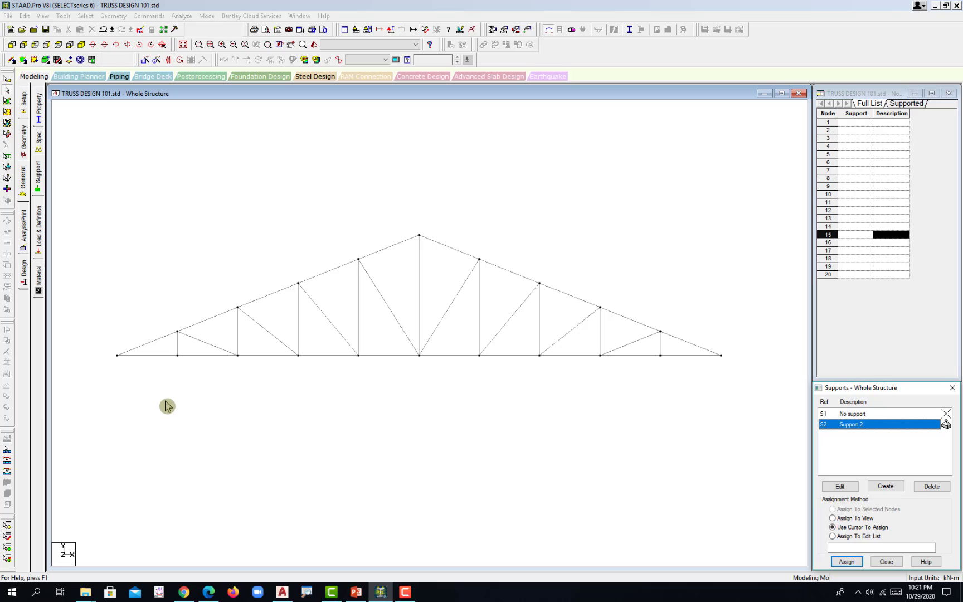
click(172, 350)
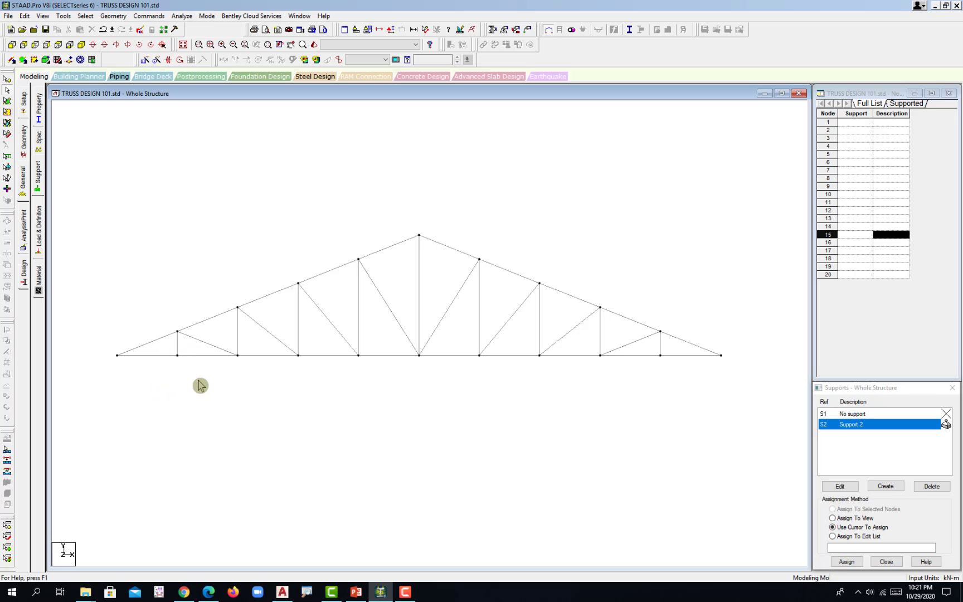
click(7, 79)
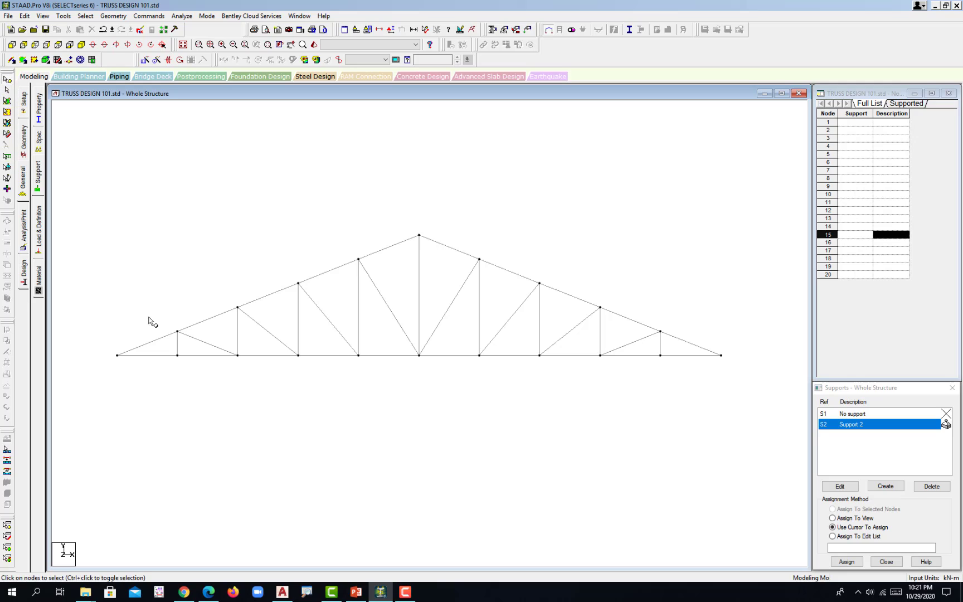
click(173, 352)
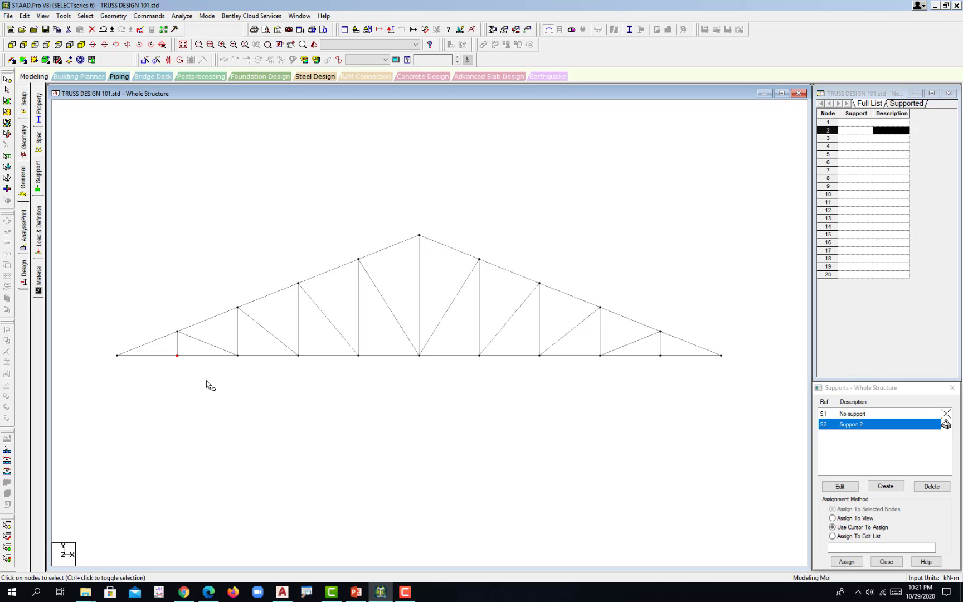
ctrl+click(661, 356)
click(847, 561)
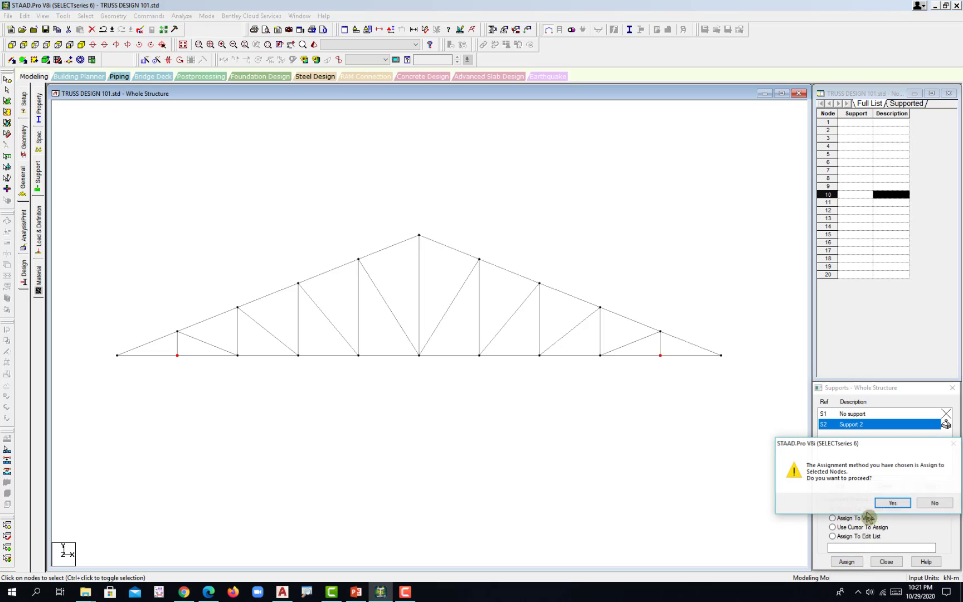
click(892, 504)
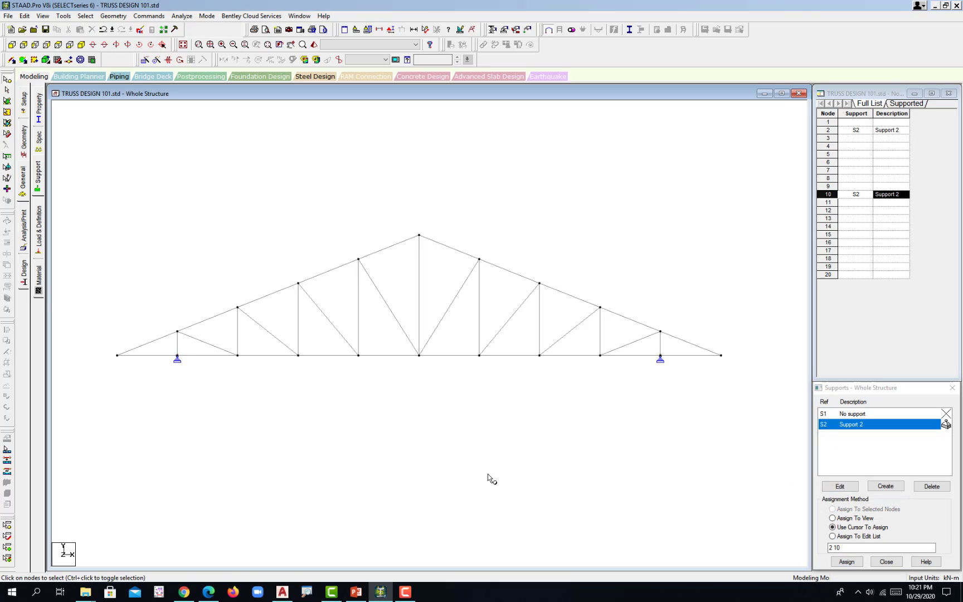
Review the section properties, supports and materials assigned across the whole truss.
middle_drag(487, 474, 492, 385)
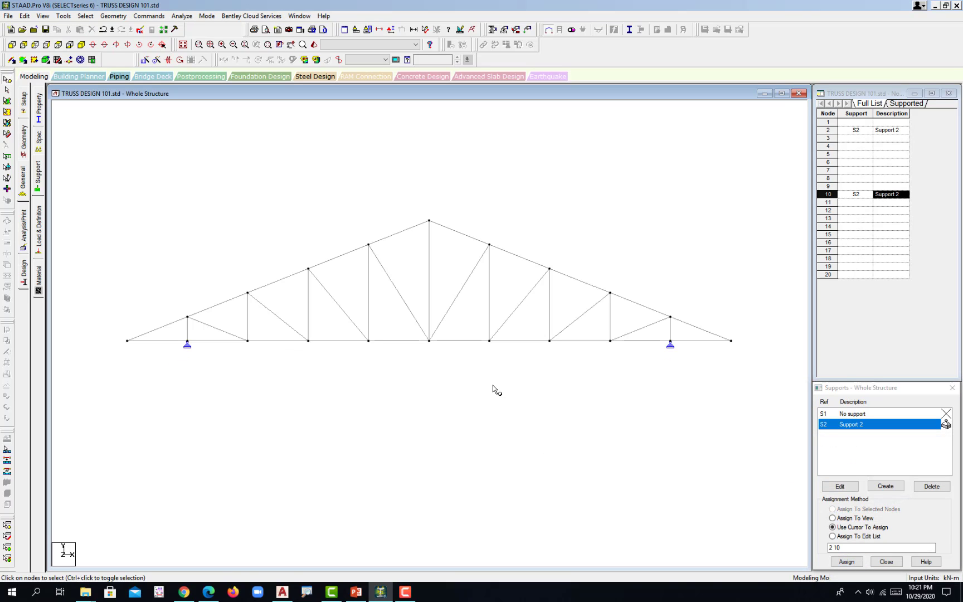
middle_drag(680, 420, 684, 424)
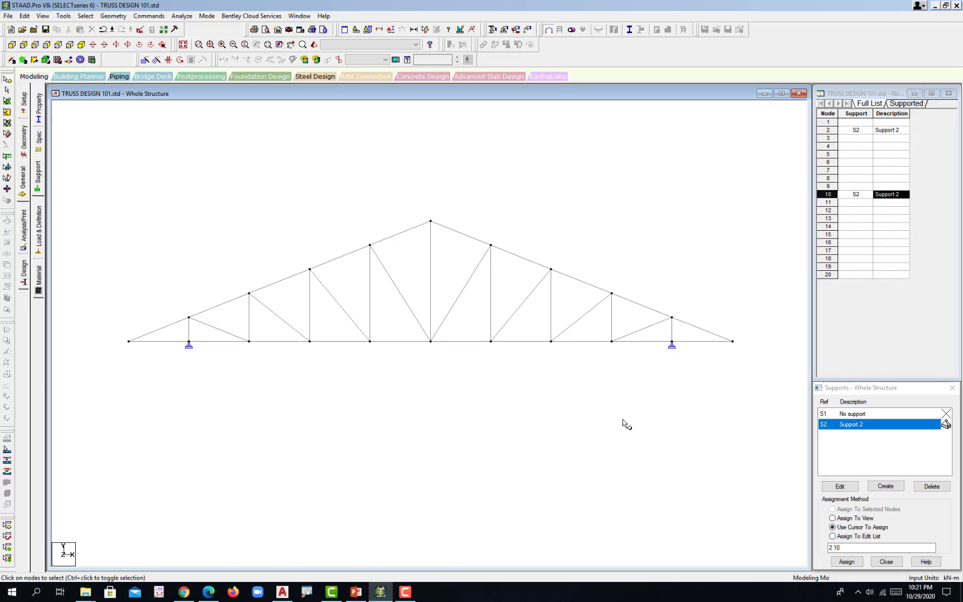
click(37, 140)
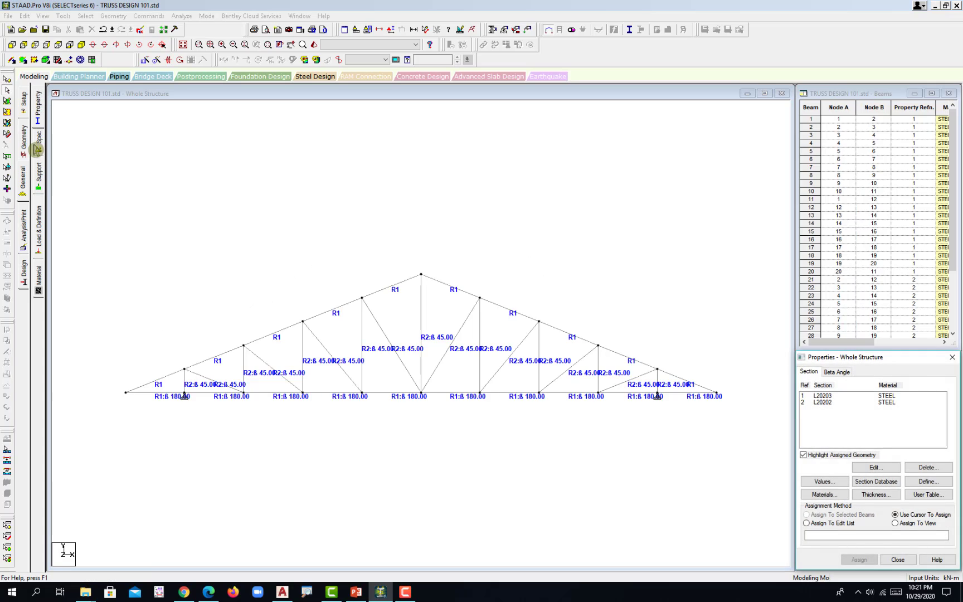
click(38, 187)
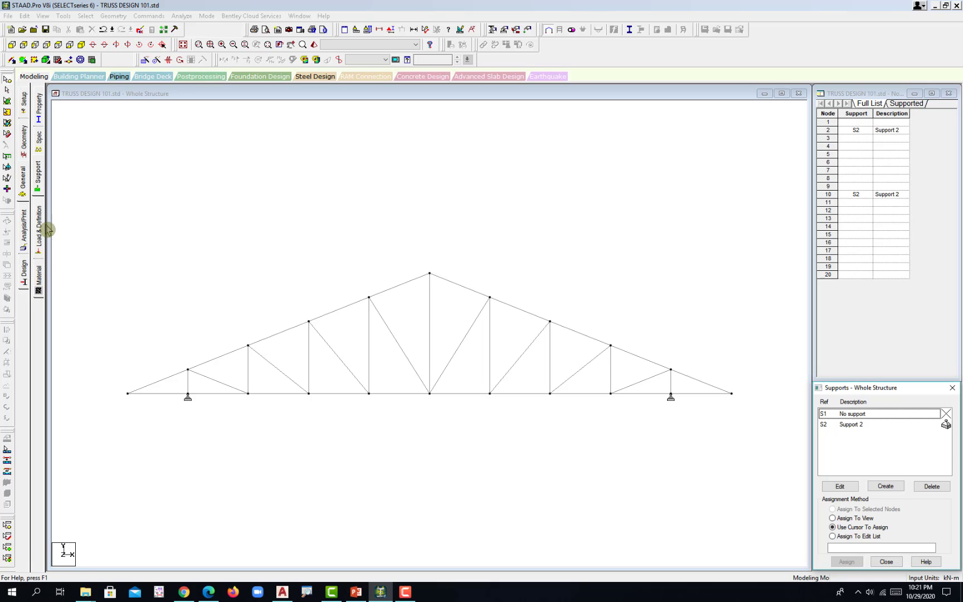
click(39, 112)
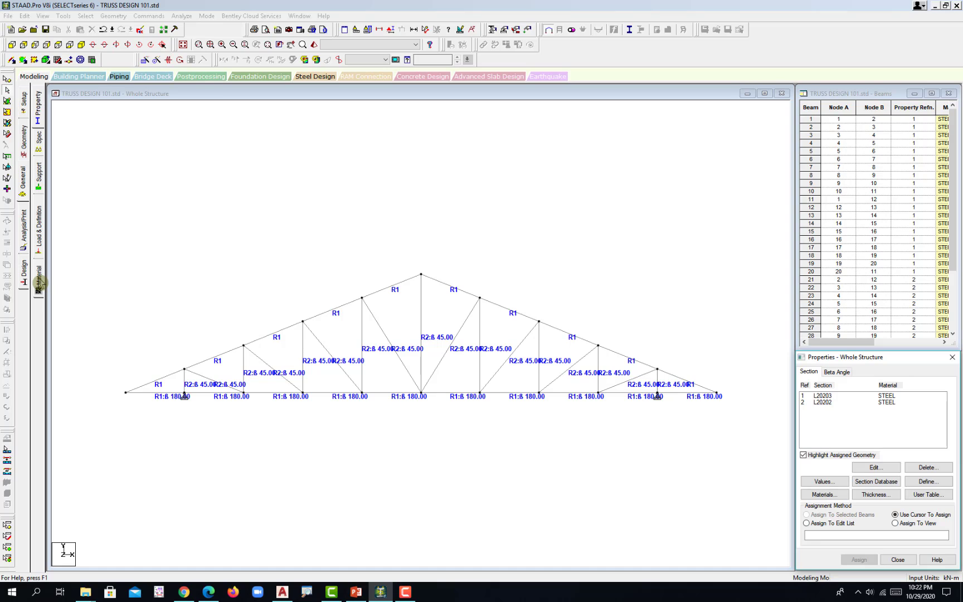
click(39, 282)
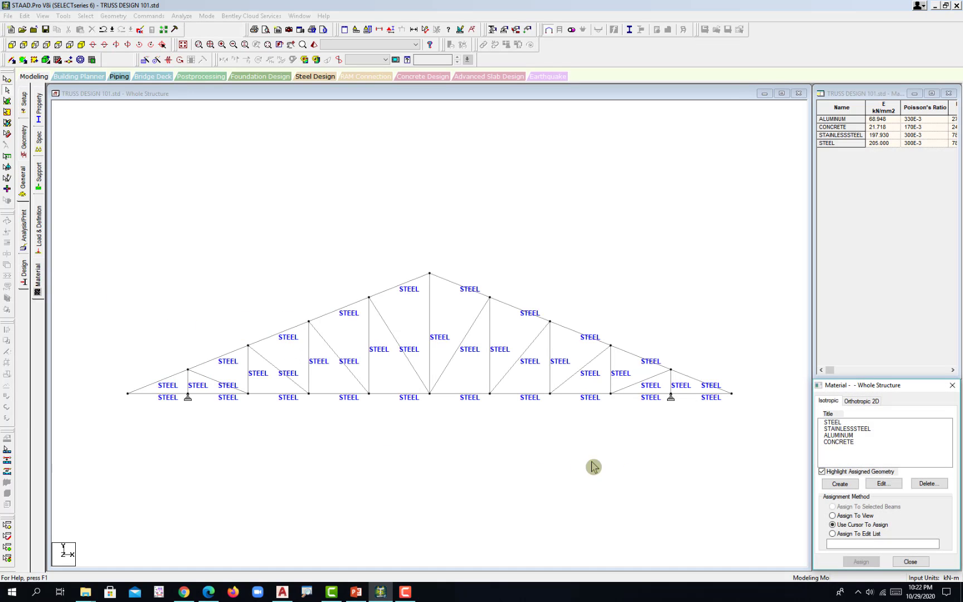